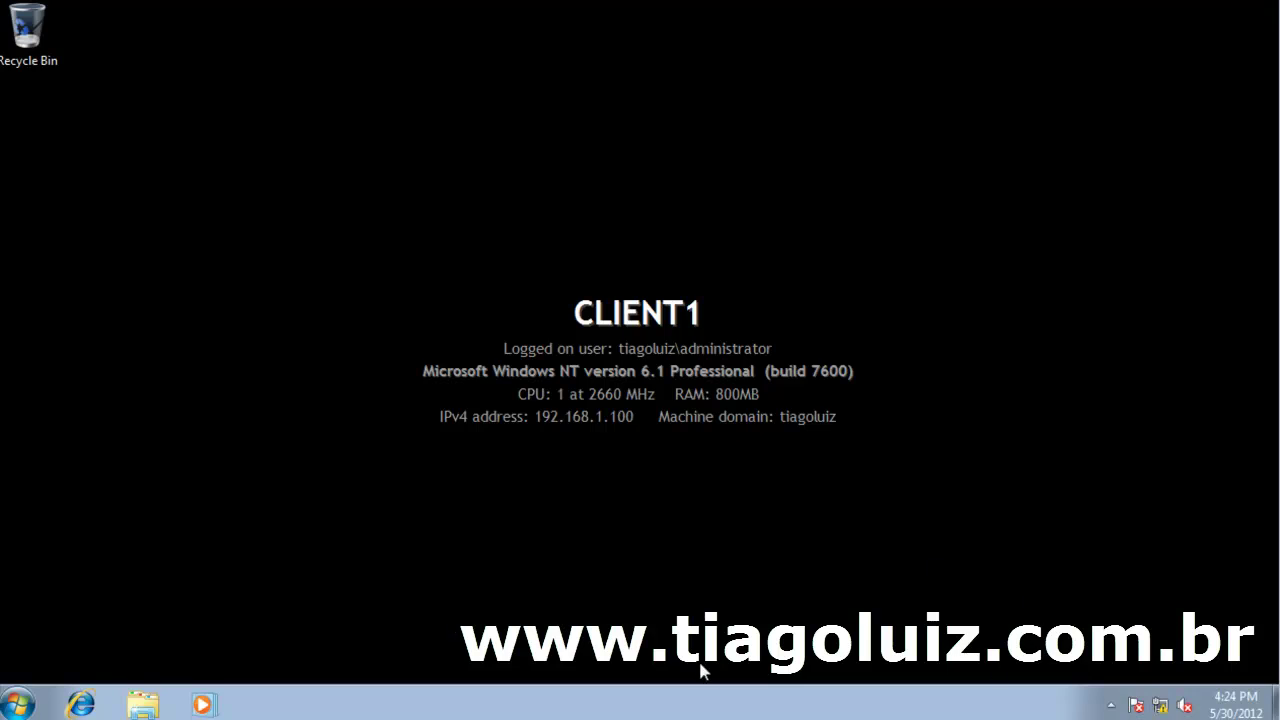
Open a command prompt at the root of C:, clear its screen and run ipconfig.
{"action": "key", "text": "super+r"}
{"action": "type", "text": "cmd"}
{"action": "key", "text": "Return"}
{"action": "type", "text": "cd\\"}
{"action": "key", "text": "Return"}
{"action": "type", "text": "cls"}
{"action": "key", "text": "Return"}
{"action": "type", "text": "ipconfig"}
{"action": "key", "text": "Return"}
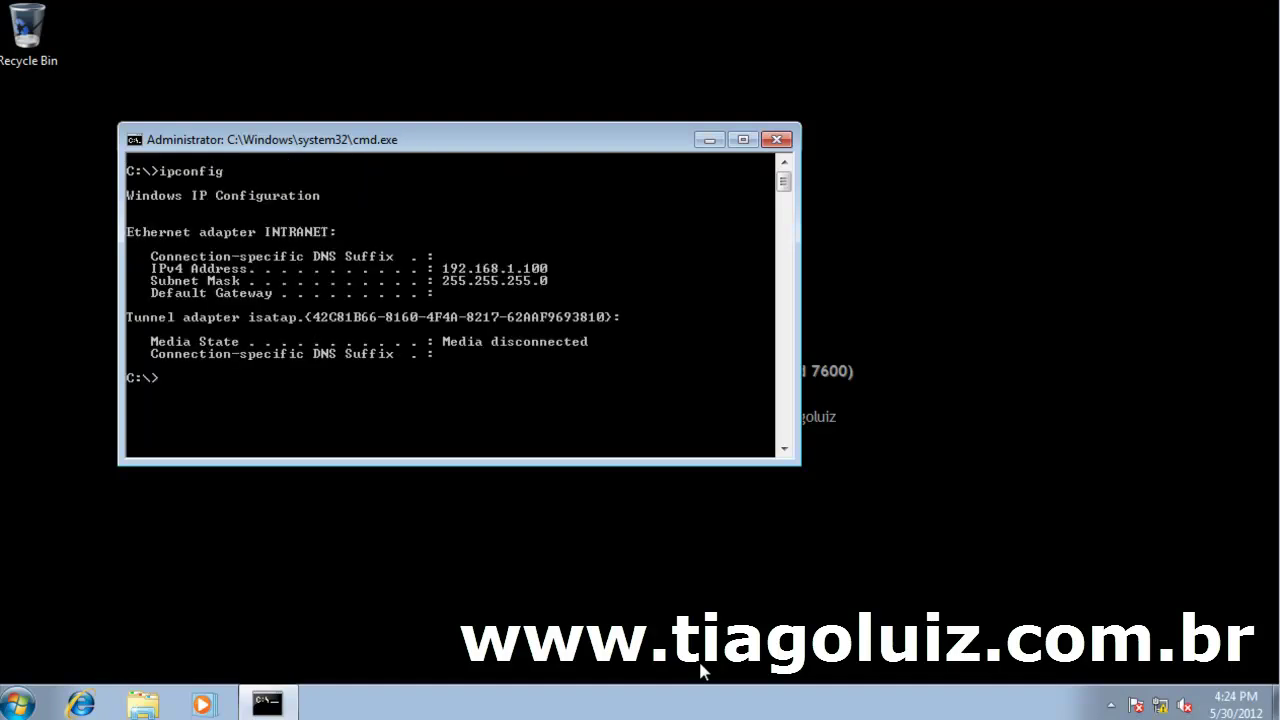
Run ipconfig /all and mark the DNS Servers line, keeping it readable in a smaller, relocated command prompt window.
{"action": "type", "text": "ipconfig all"}
{"action": "key", "text": "BackSpace"}
{"action": "key", "text": "BackSpace"}
{"action": "key", "text": "BackSpace"}
{"action": "type", "text": "/all"}
{"action": "key", "text": "Return"}
{"action": "right_click", "coordinate": [484, 325]}
{"action": "left_click", "coordinate": [510, 328]}
{"action": "left_click_drag", "start_coordinate": [133, 302], "coordinate": [604, 313]}
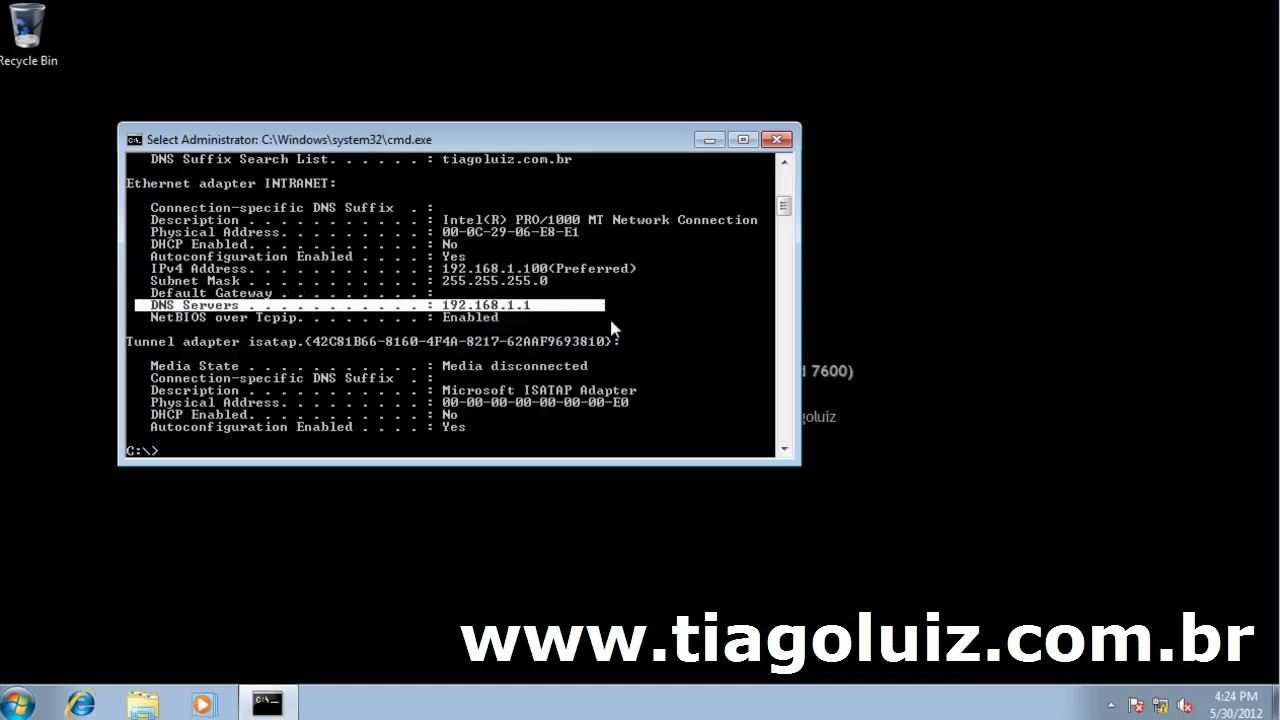
{"action": "left_click_drag", "start_coordinate": [632, 146], "coordinate": [1017, 50]}
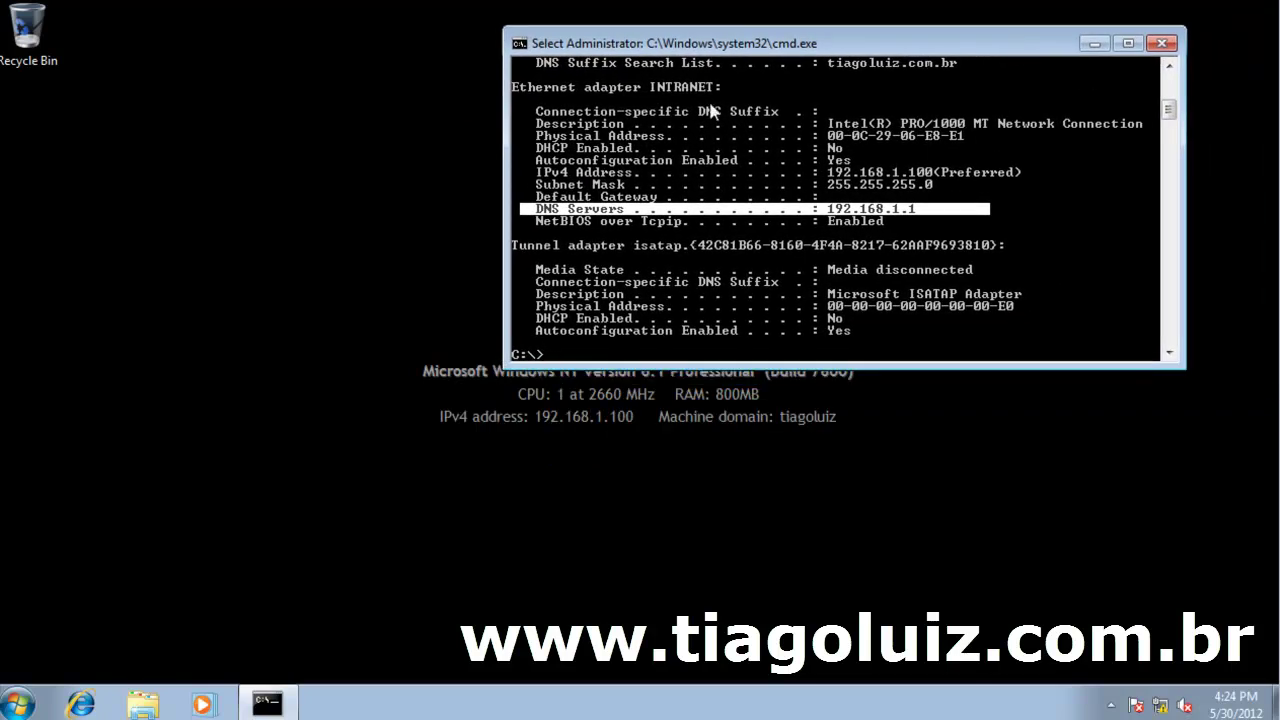
{"action": "left_click_drag", "start_coordinate": [816, 368], "coordinate": [811, 265]}
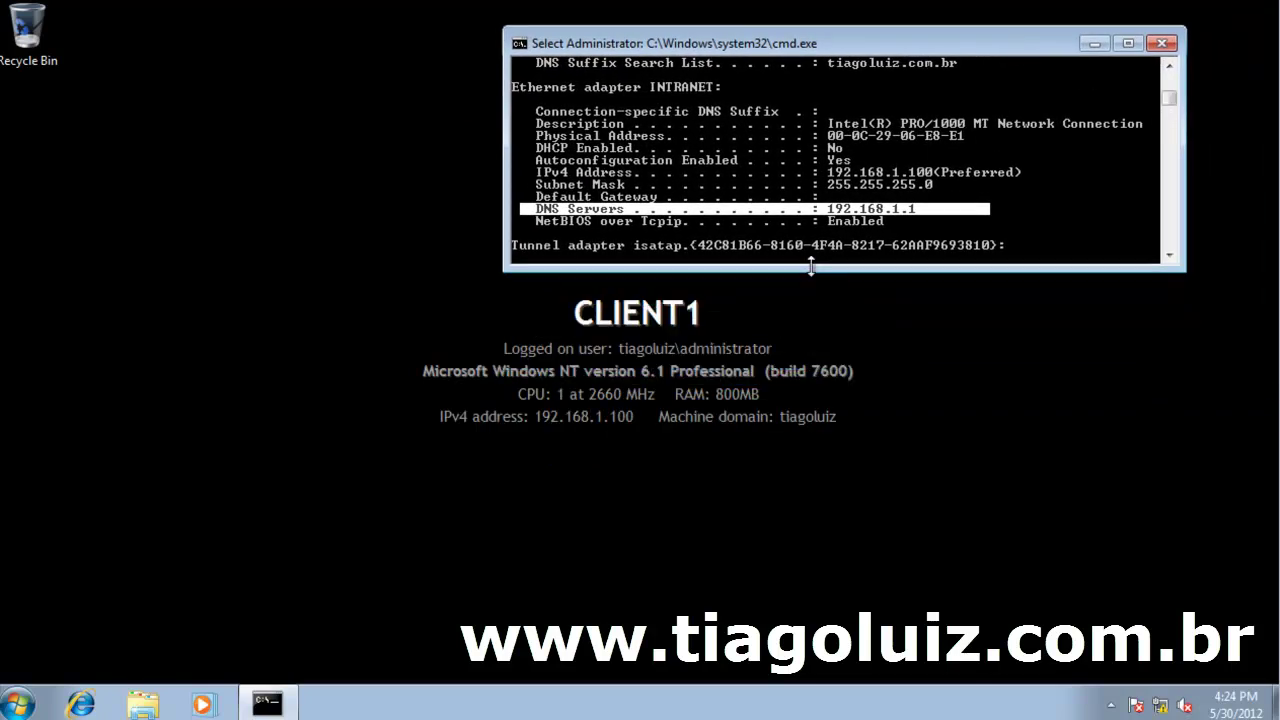
Open the INTRANET adapter's TCP/IPv4 properties and enter 192.168.1.101 as the preferred DNS server.
{"action": "right_click", "coordinate": [1163, 708]}
{"action": "left_click", "coordinate": [1140, 689]}
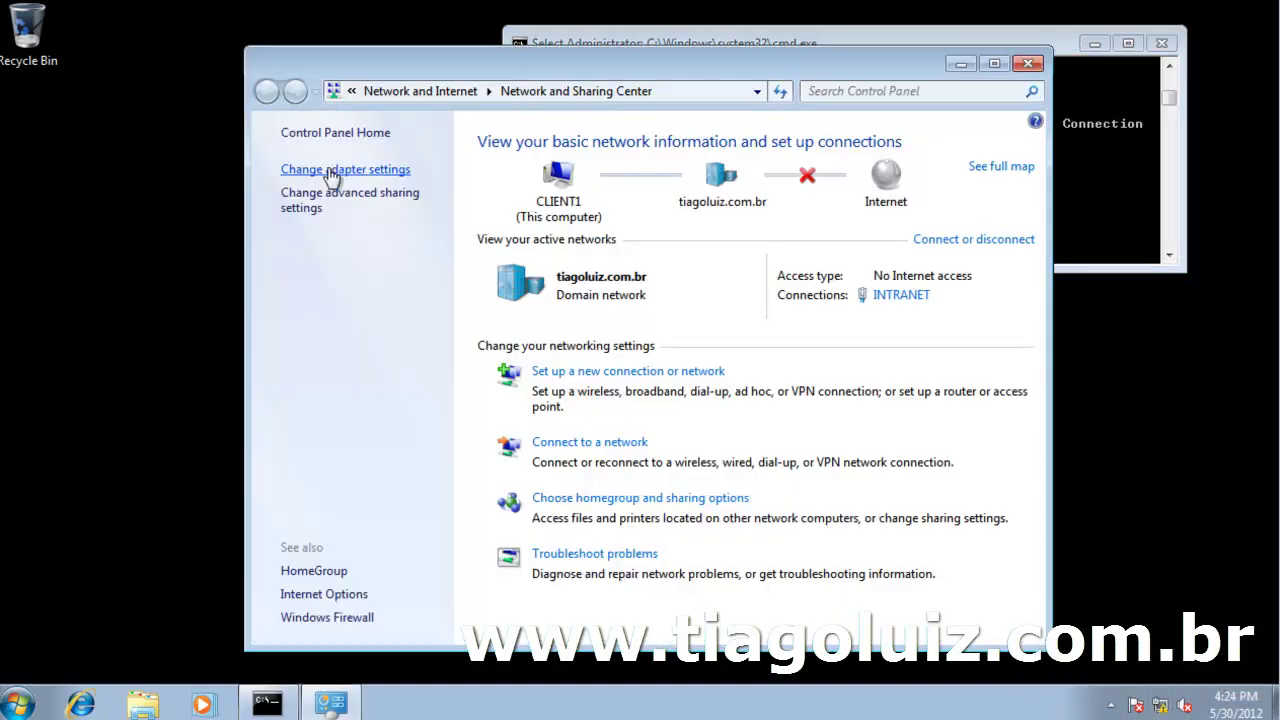
{"action": "left_click", "coordinate": [331, 171]}
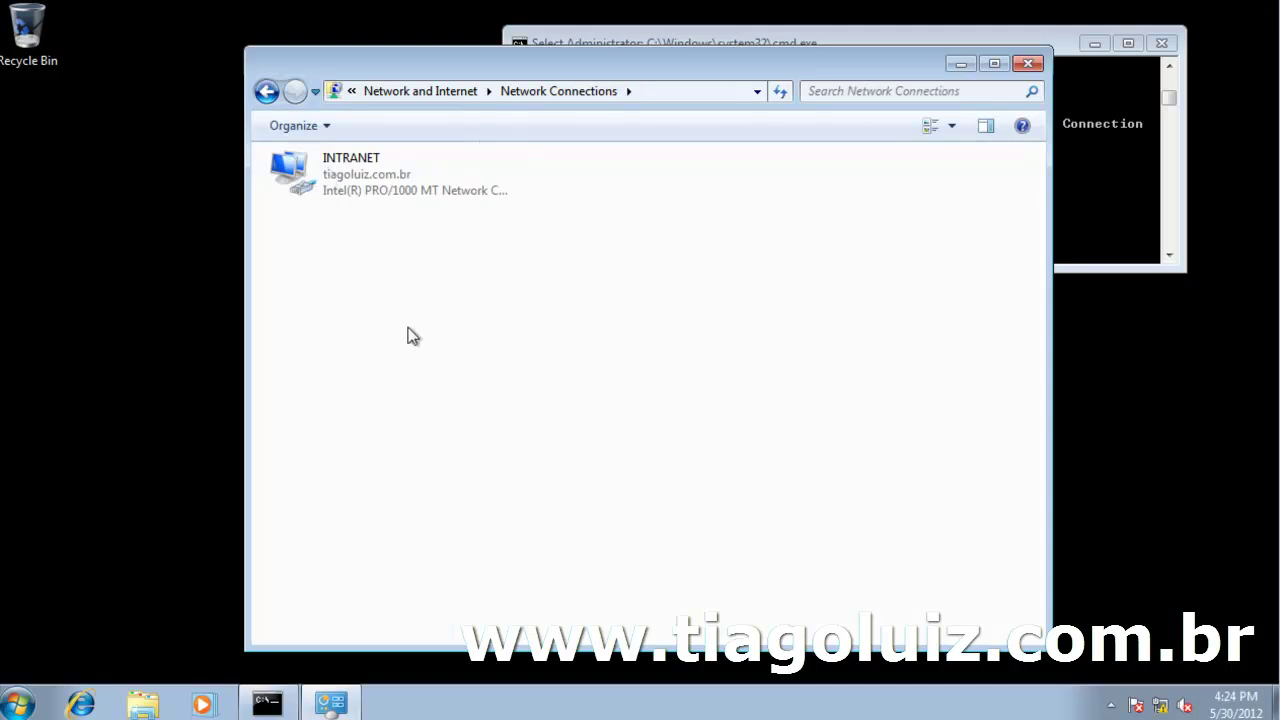
{"action": "right_click", "coordinate": [350, 178]}
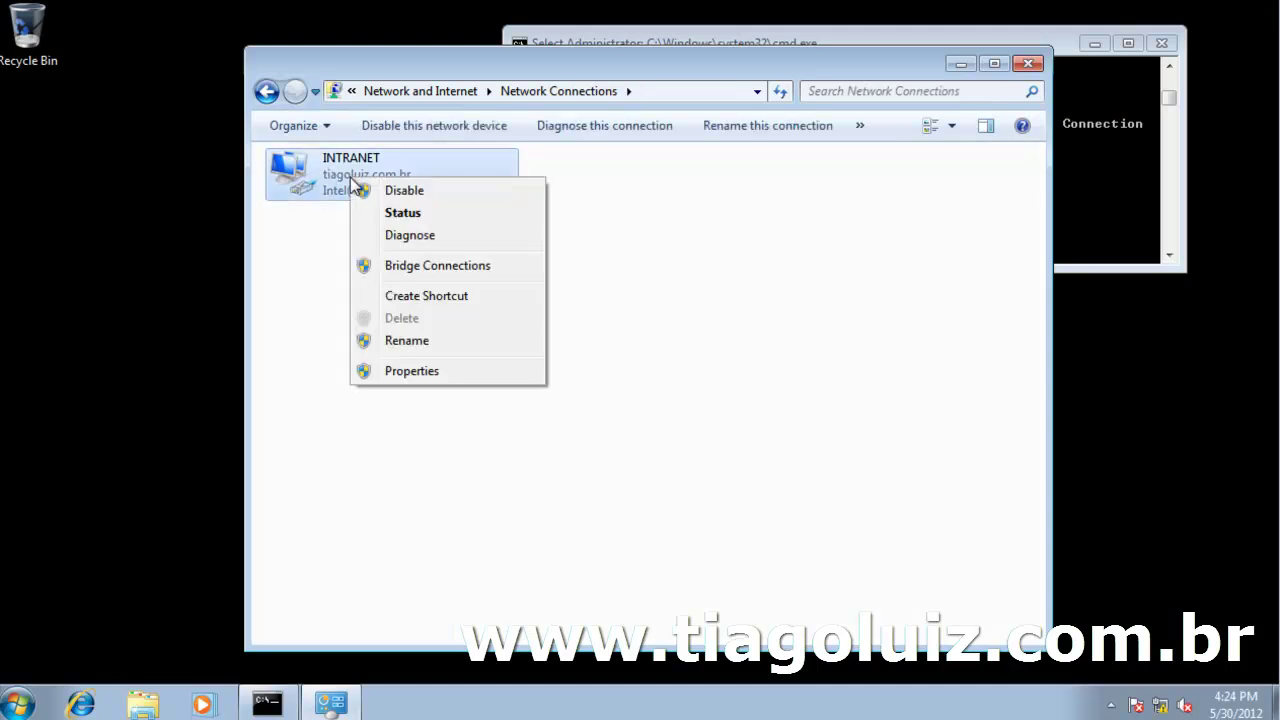
{"action": "left_click", "coordinate": [411, 370]}
{"action": "left_click", "coordinate": [459, 376]}
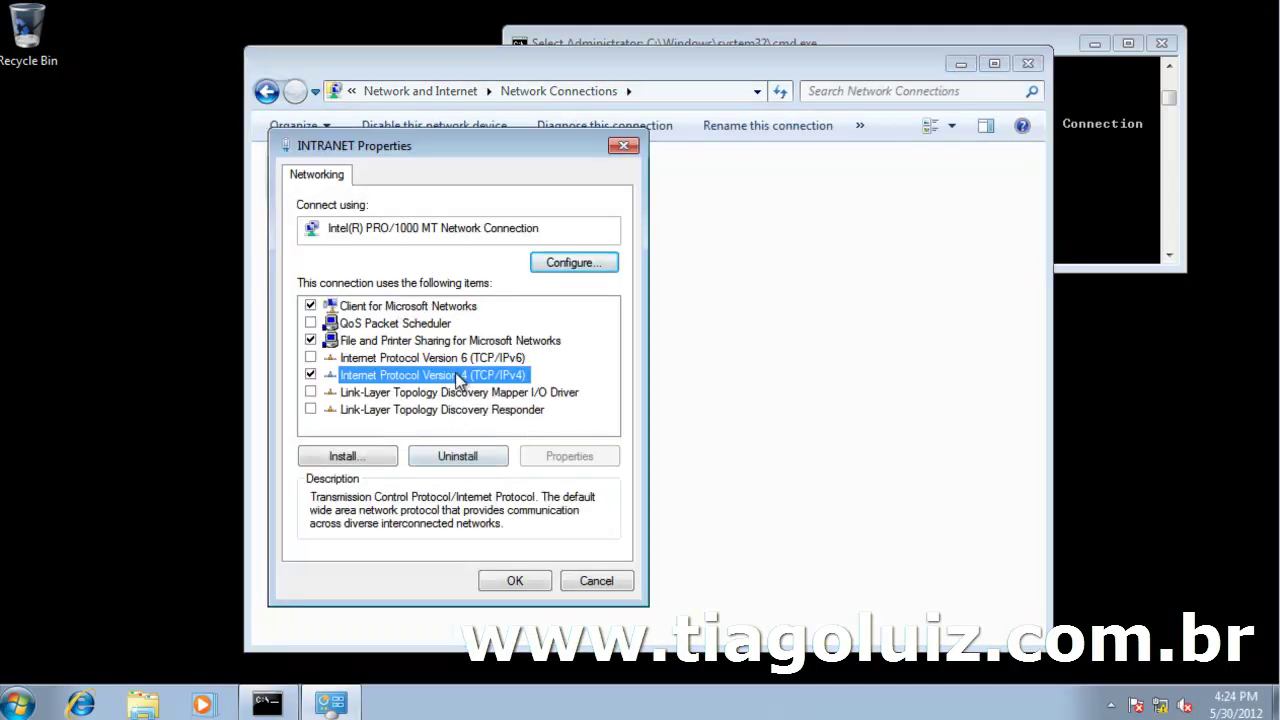
{"action": "double_click", "coordinate": [459, 376]}
{"action": "left_click", "coordinate": [633, 525]}
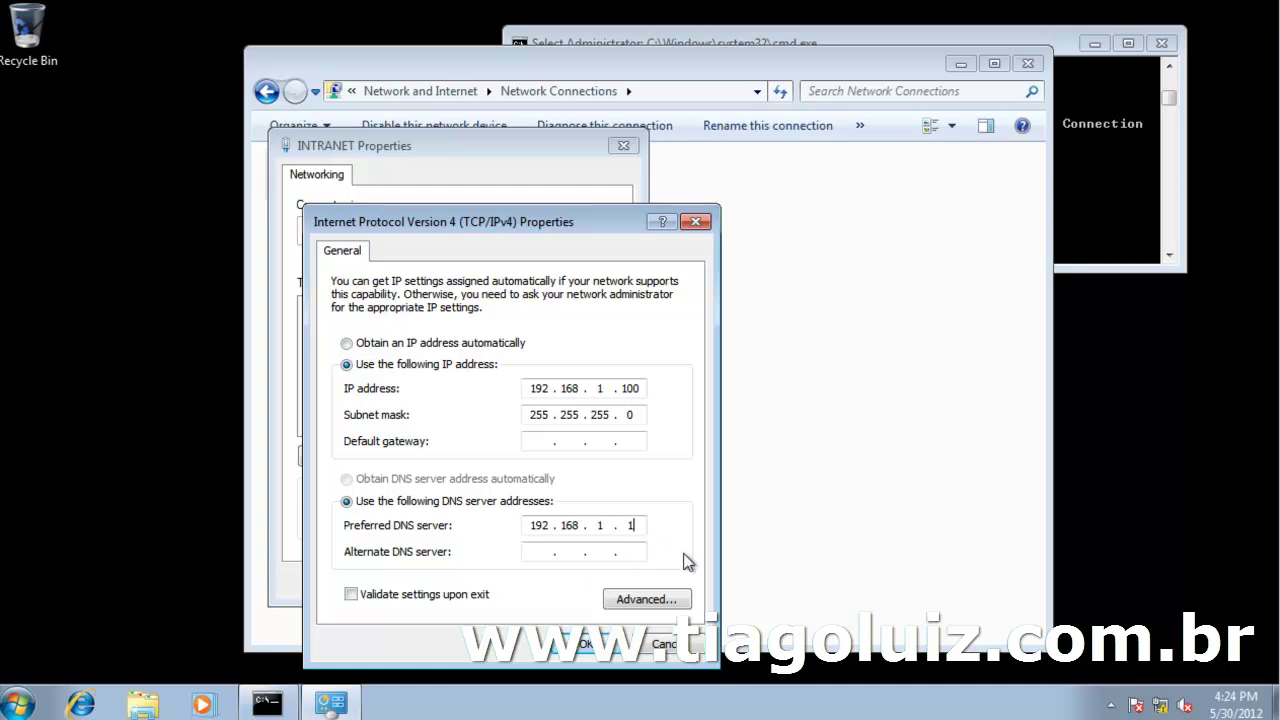
{"action": "type", "text": "01"}
With the ipconfig output in front, query tiagoluiz.com.br in nslookup, and close the nslookup window.
{"action": "left_click", "coordinate": [1112, 168]}
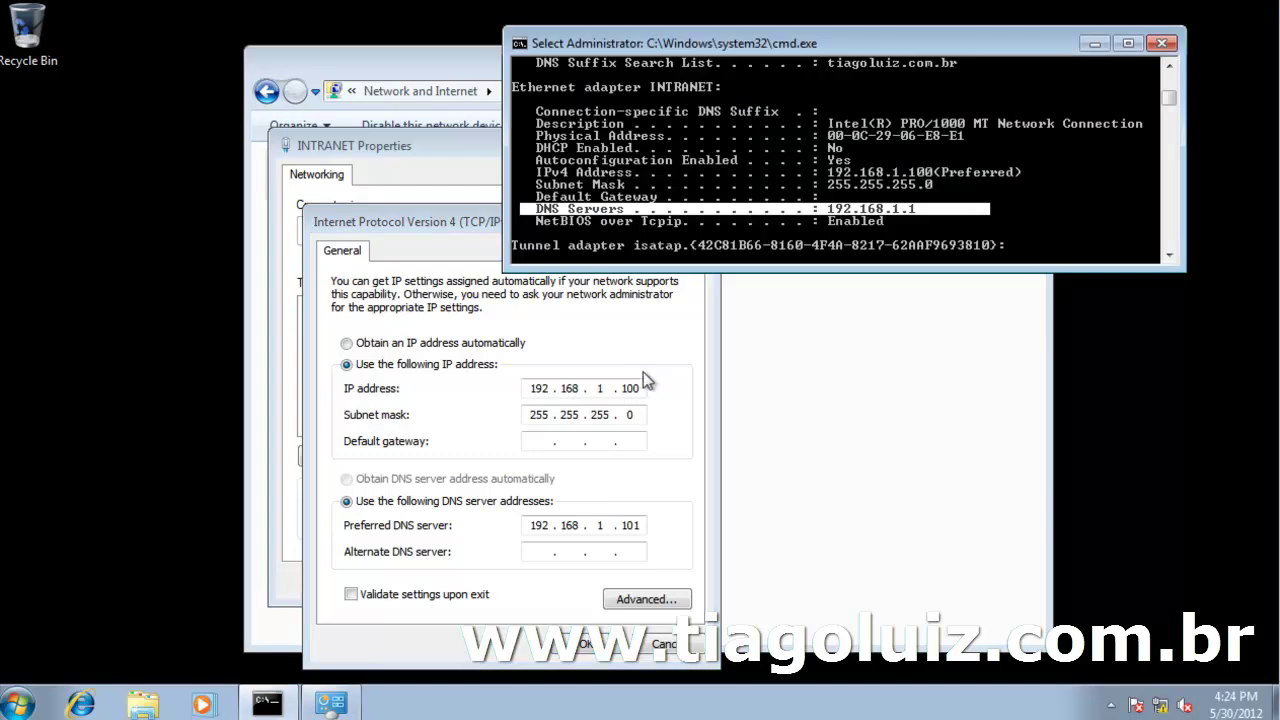
{"action": "key", "text": "super+r"}
{"action": "type", "text": "ns"}
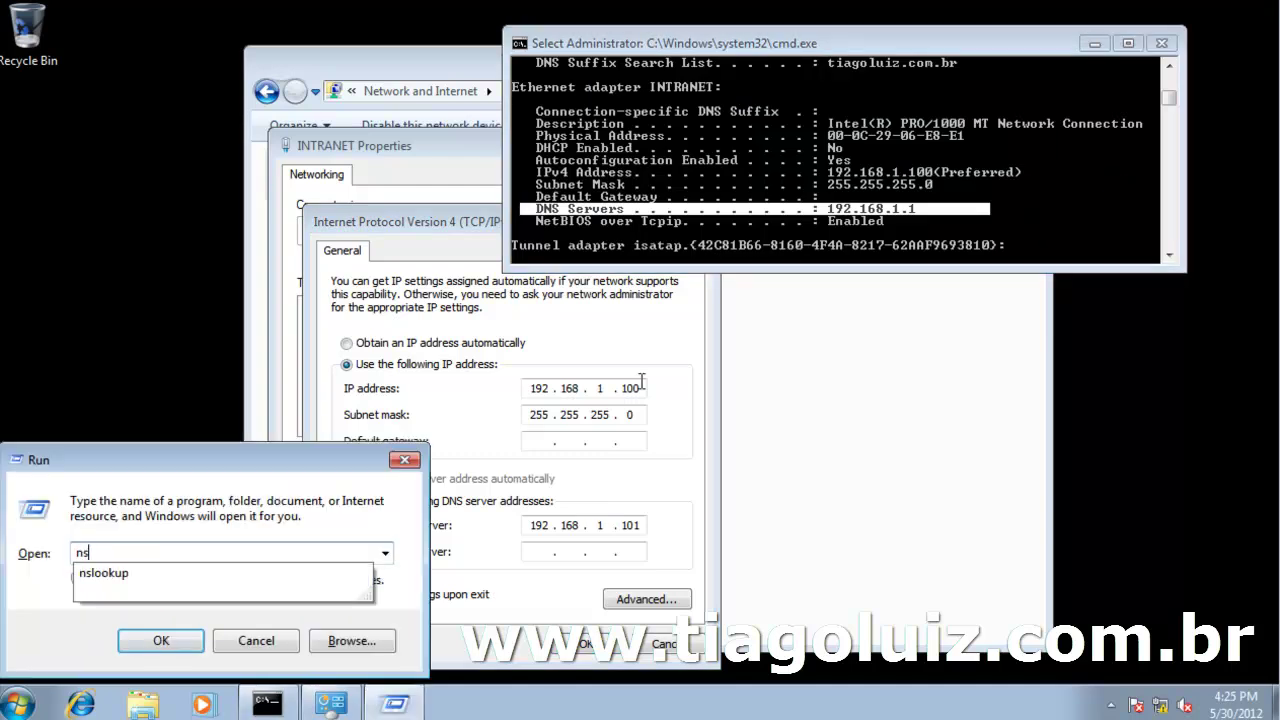
{"action": "type", "text": "lookup"}
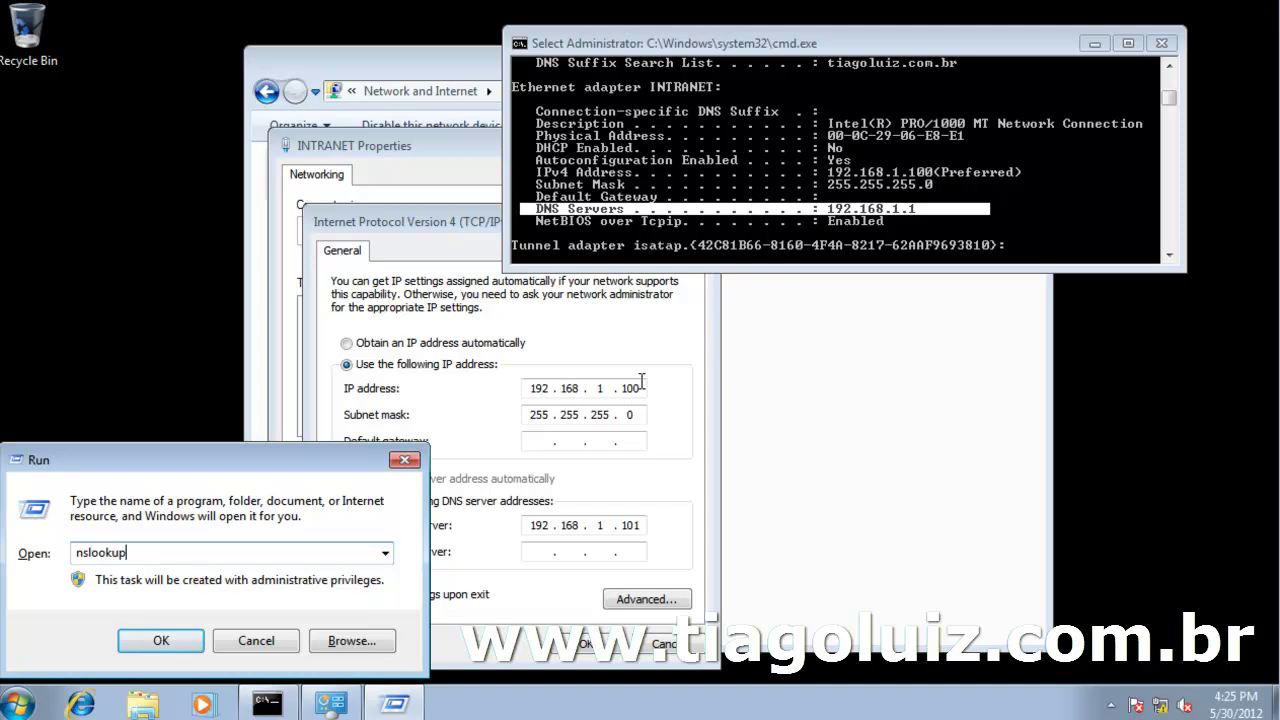
{"action": "key", "text": "Return"}
{"action": "left_click_drag", "start_coordinate": [464, 184], "coordinate": [986, 343]}
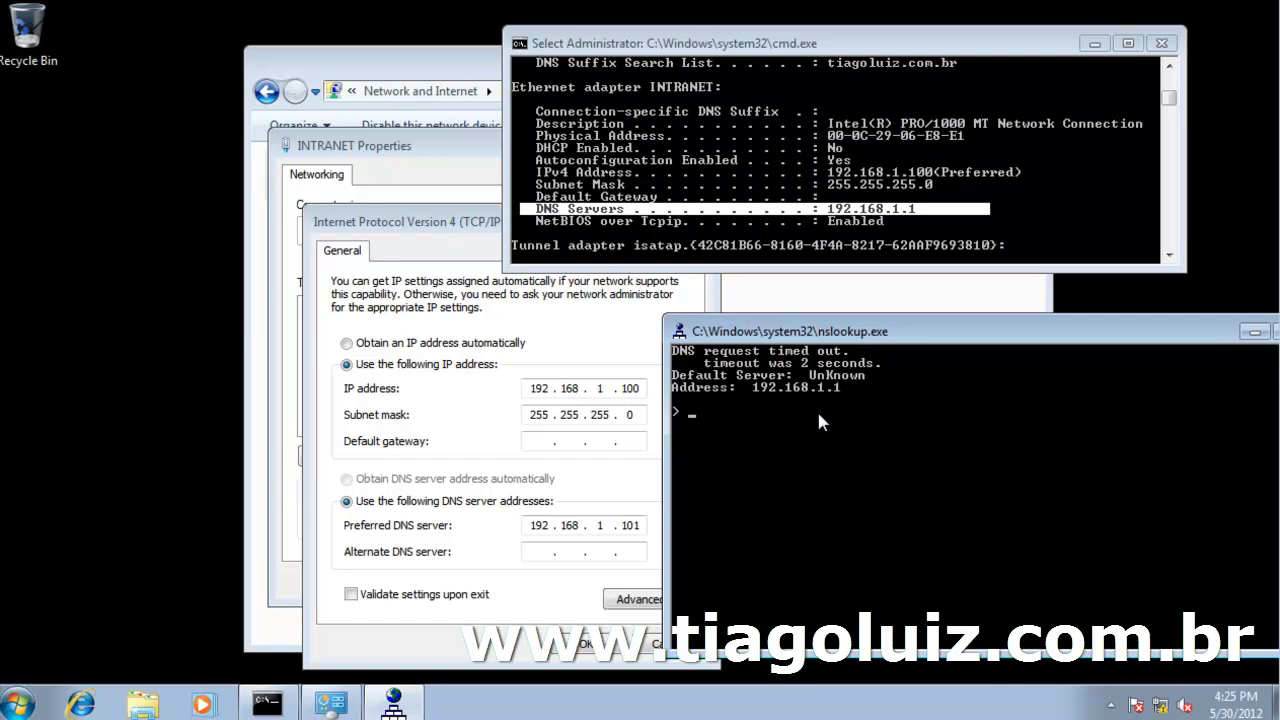
{"action": "type", "text": "tiagoluiz.com.br"}
{"action": "key", "text": "Return"}
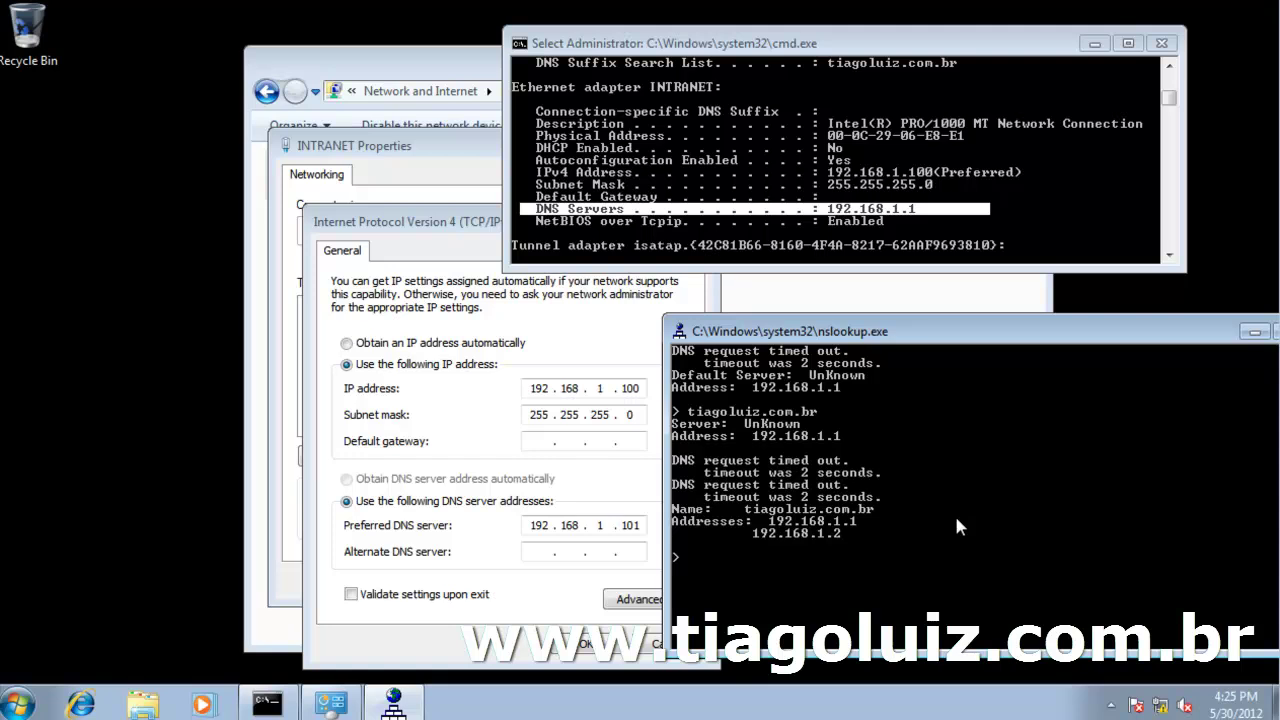
{"action": "double_click", "coordinate": [679, 332]}
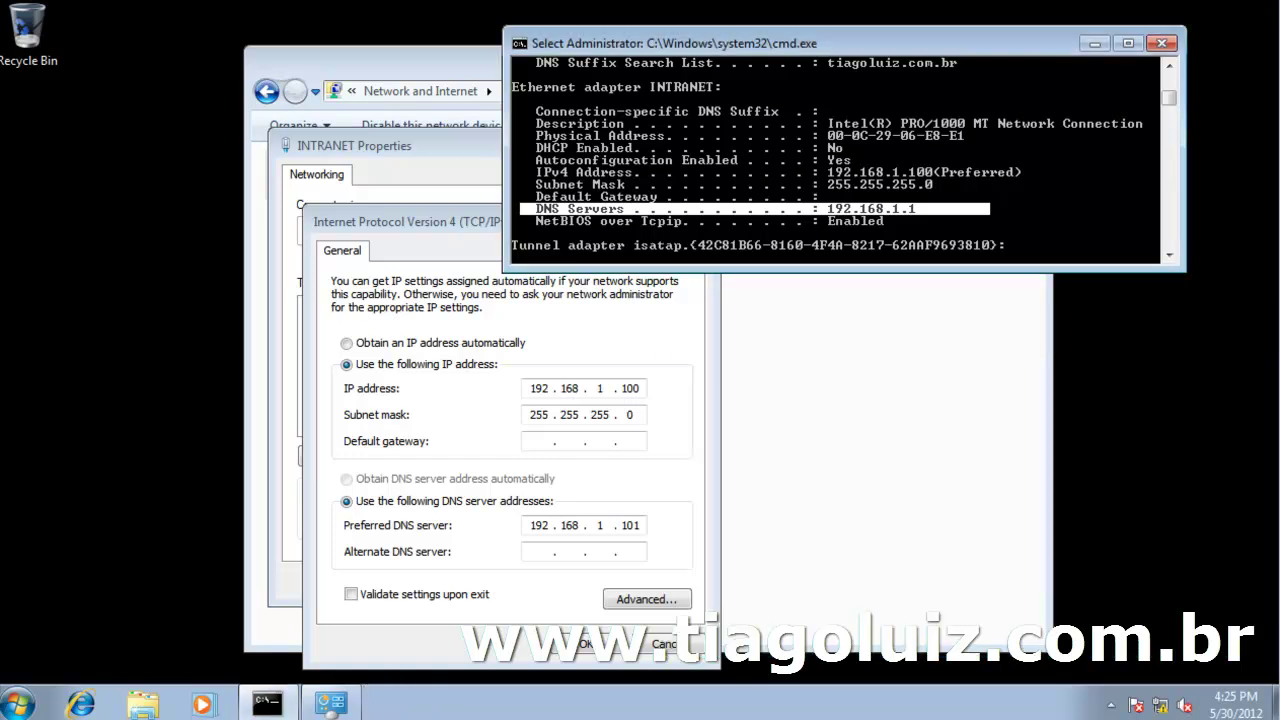
Apply the adapter's new DNS server setting and close the Network Connections window.
{"action": "left_click", "coordinate": [634, 525]}
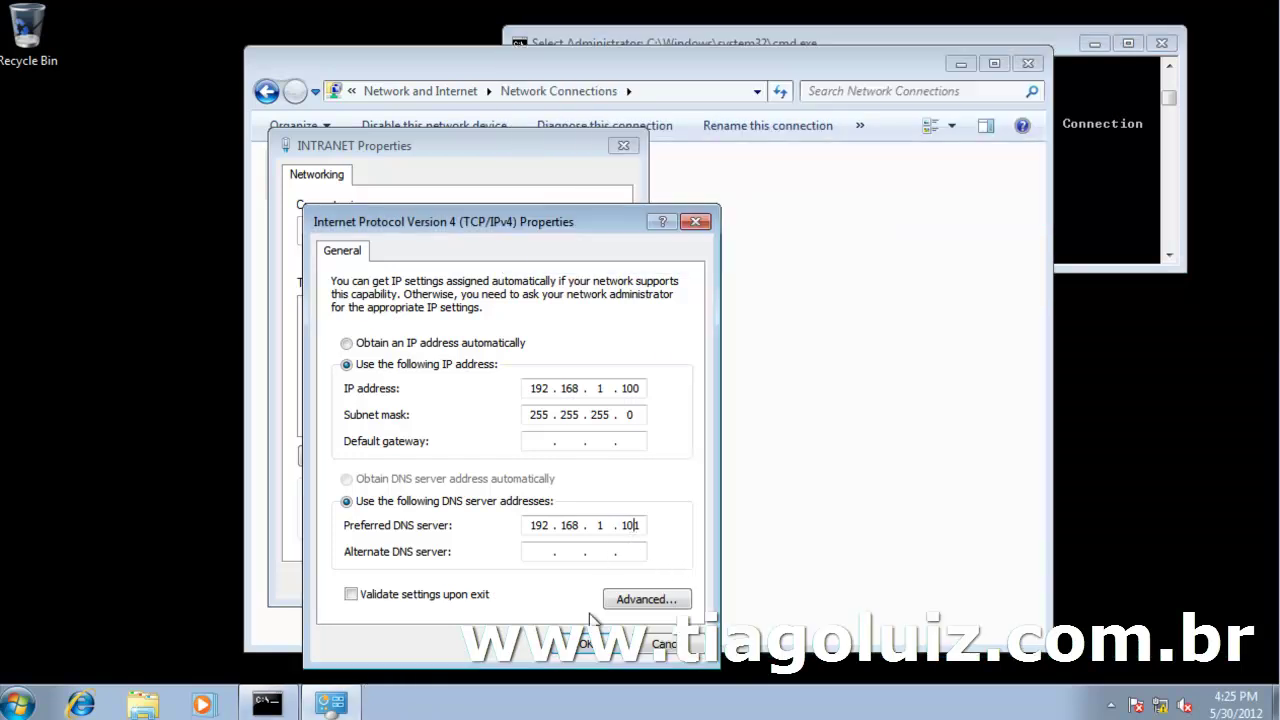
{"action": "left_click", "coordinate": [588, 645]}
{"action": "left_click", "coordinate": [513, 584]}
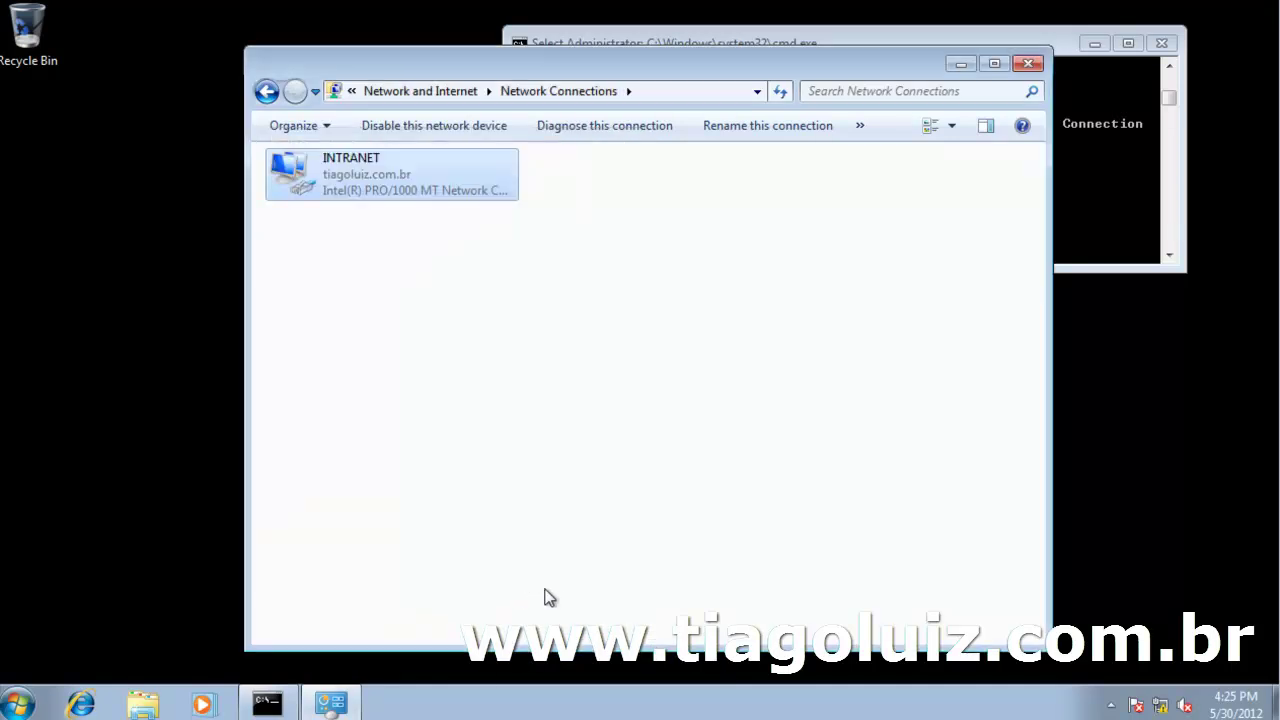
{"action": "left_click", "coordinate": [1028, 63]}
Run ipconfig /all again, mark the DNS Servers line and close the command prompt.
{"action": "key", "text": "Up"}
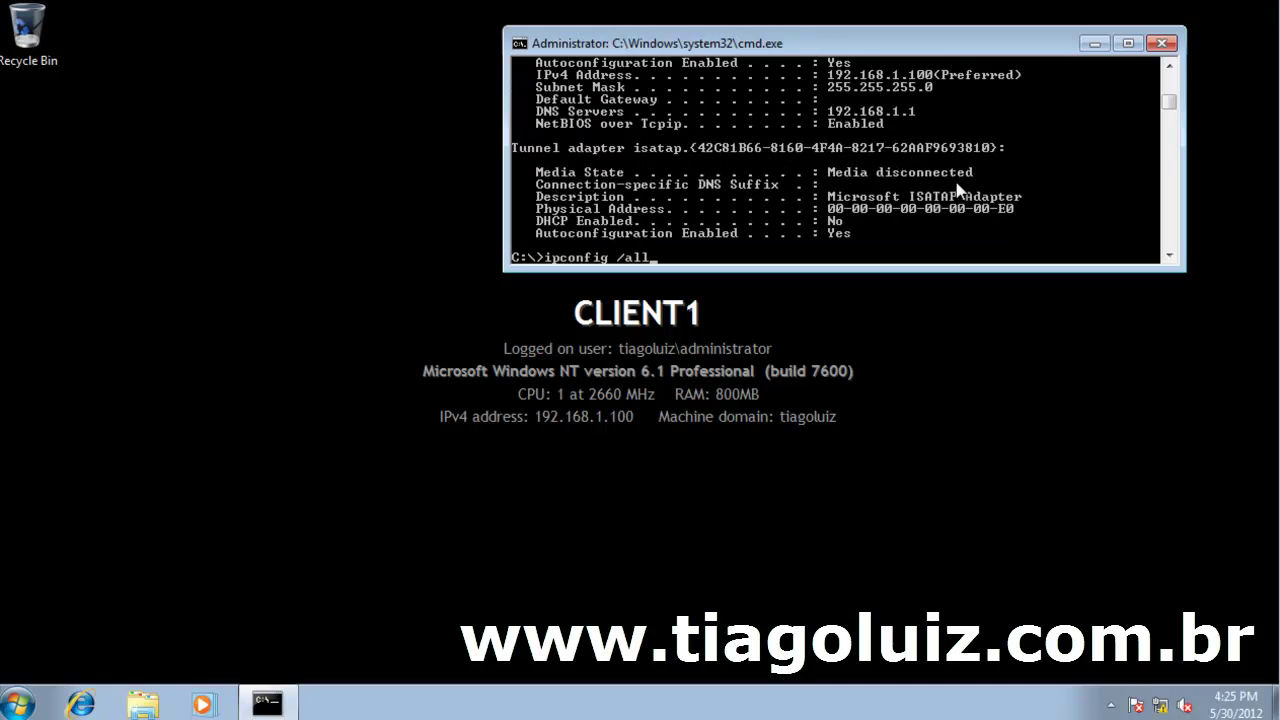
{"action": "key", "text": "Return"}
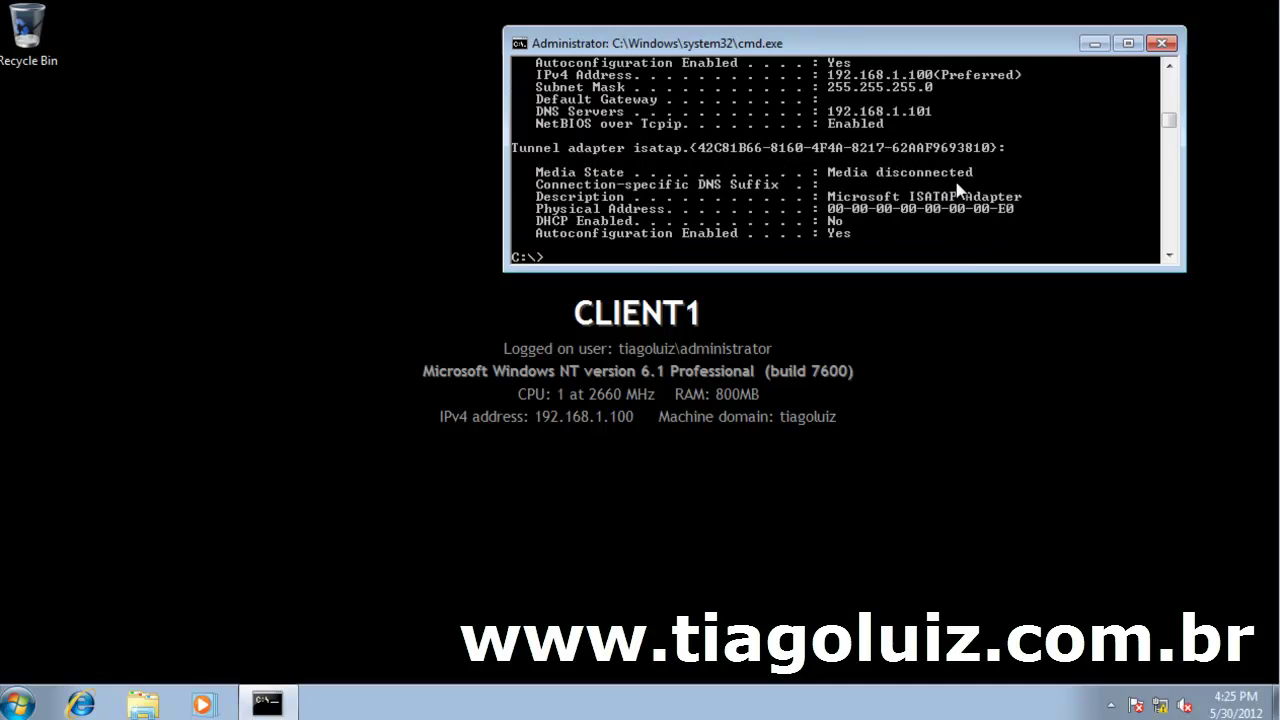
{"action": "right_click", "coordinate": [746, 147]}
{"action": "left_click", "coordinate": [775, 158]}
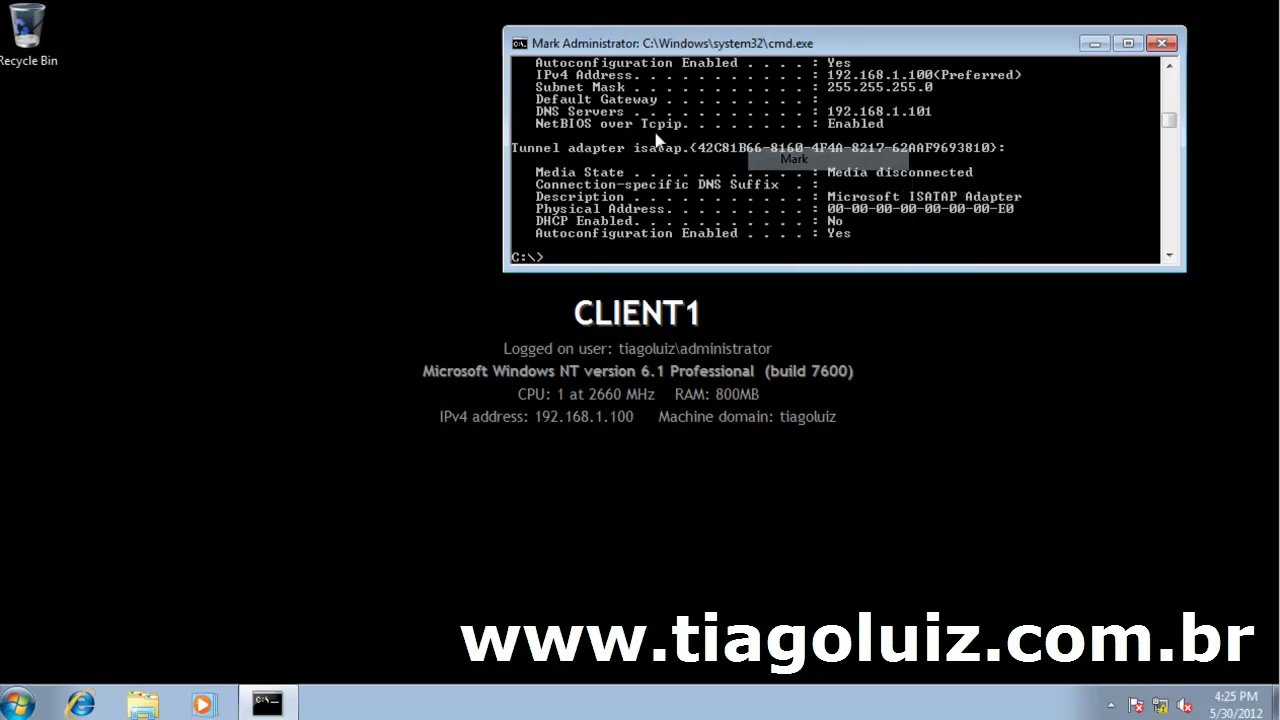
{"action": "left_click_drag", "start_coordinate": [530, 110], "coordinate": [989, 114]}
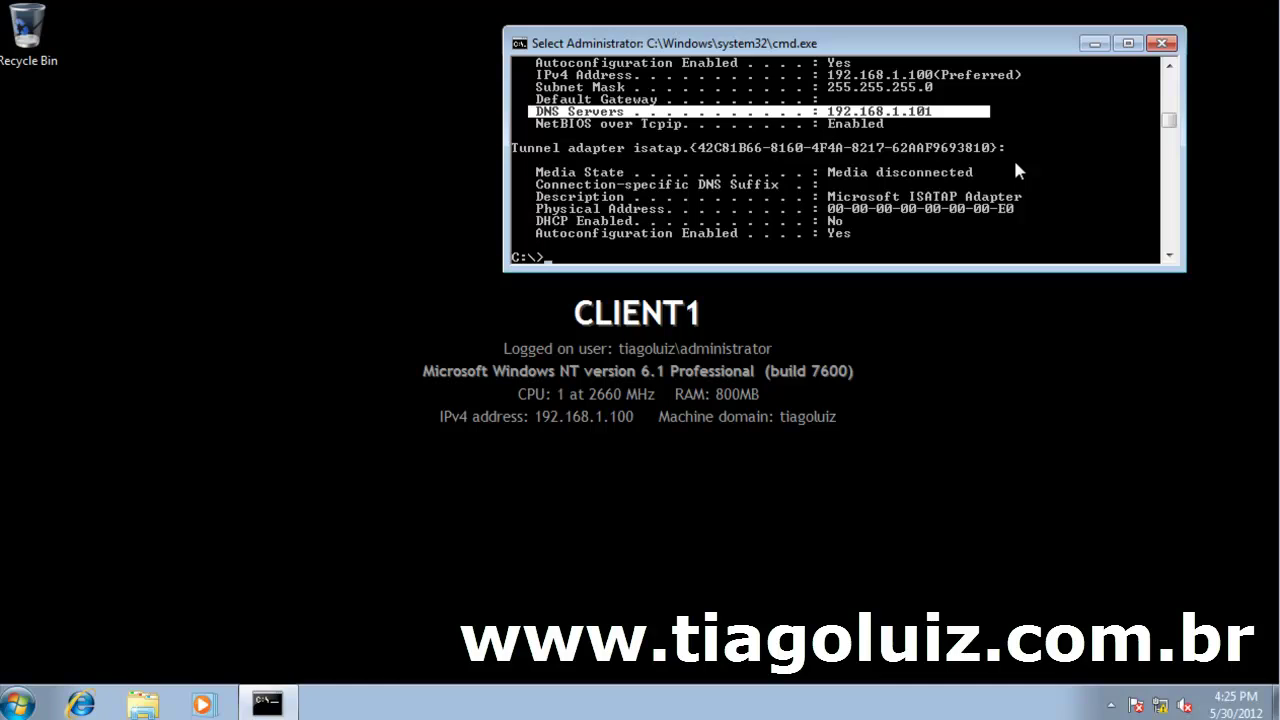
{"action": "left_click", "coordinate": [1170, 48]}
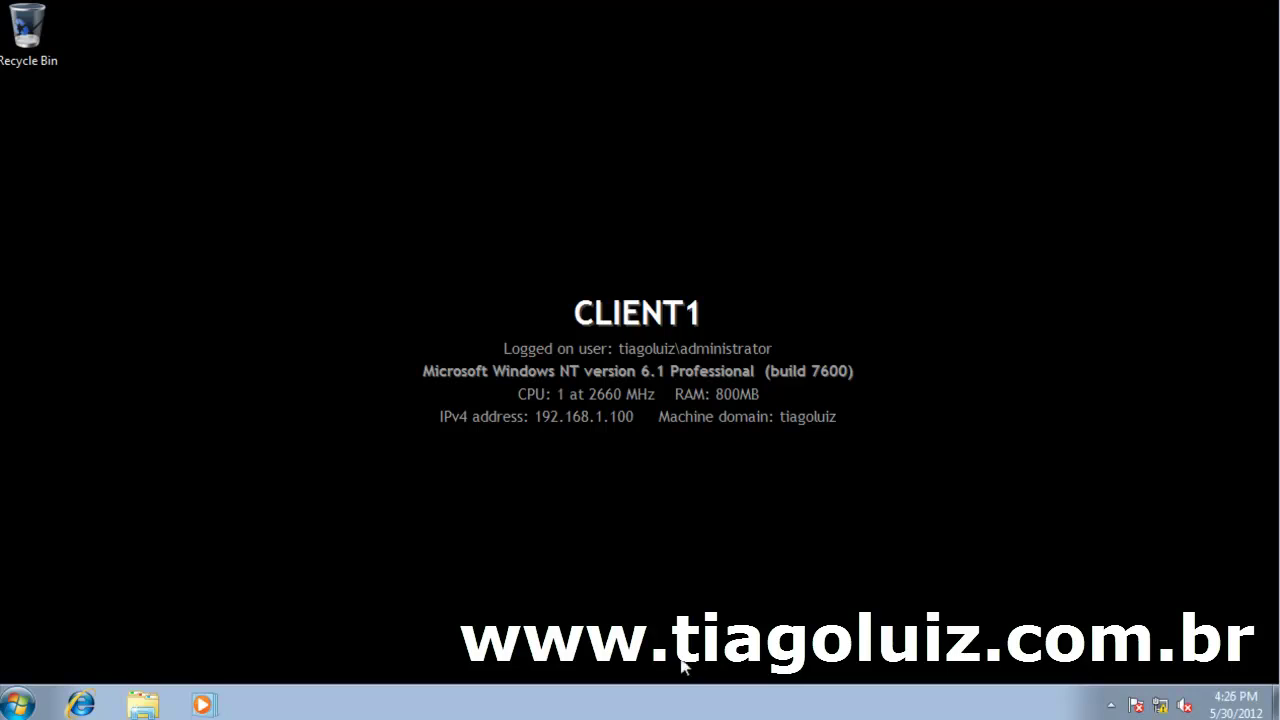
Start nslookup in a smaller, relocated window and query tiagoluiz.com.br against the newly configured DNS server.
{"action": "left_click", "coordinate": [18, 706]}
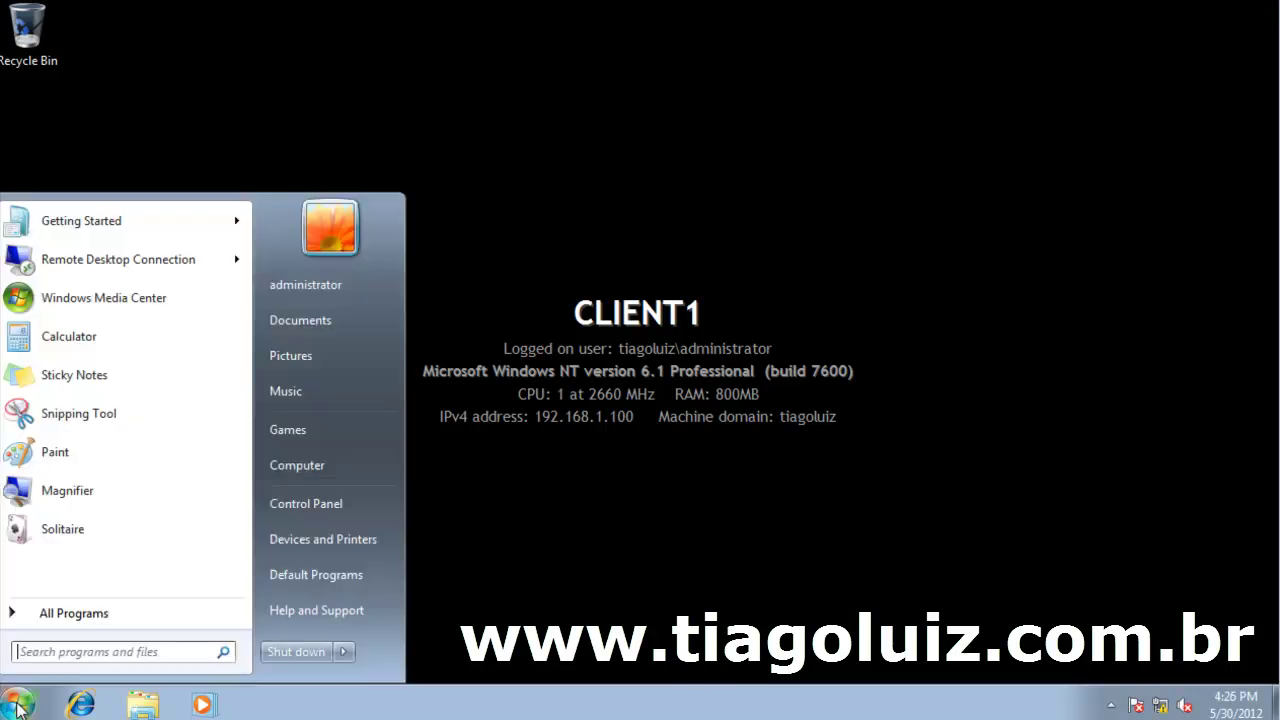
{"action": "left_click", "coordinate": [156, 652]}
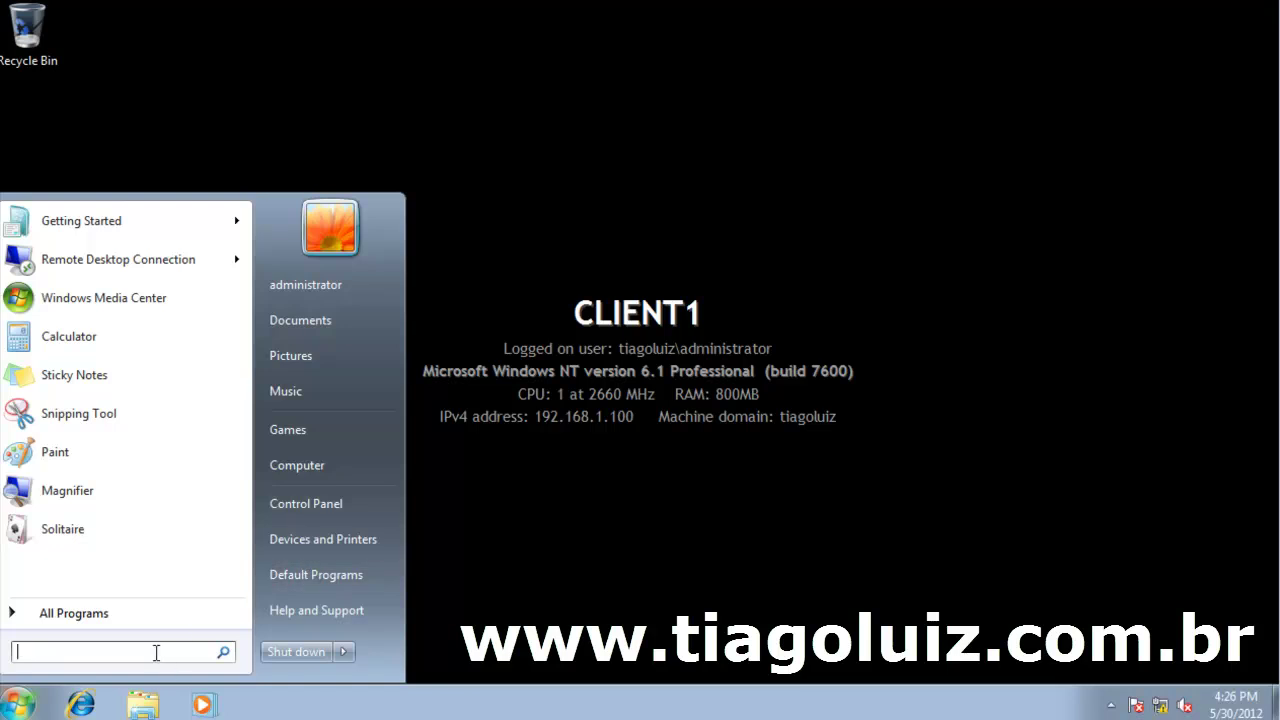
{"action": "type", "text": "nslookup"}
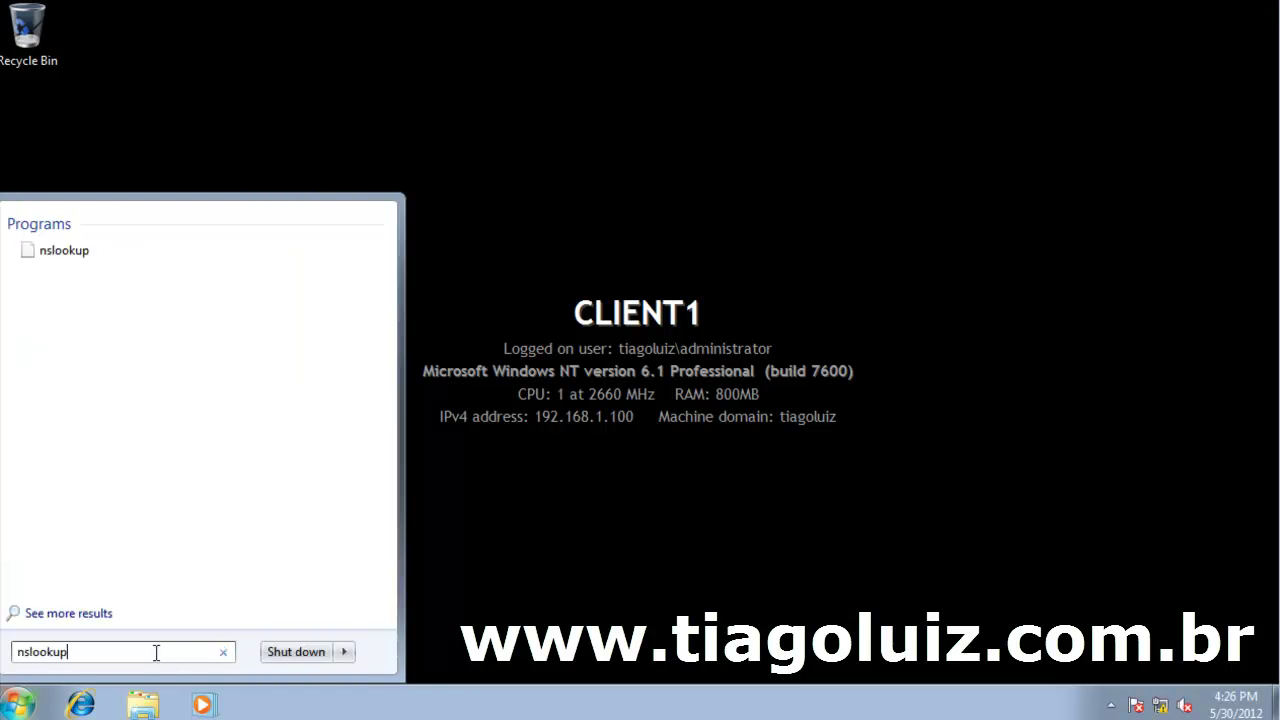
{"action": "key", "text": "Return"}
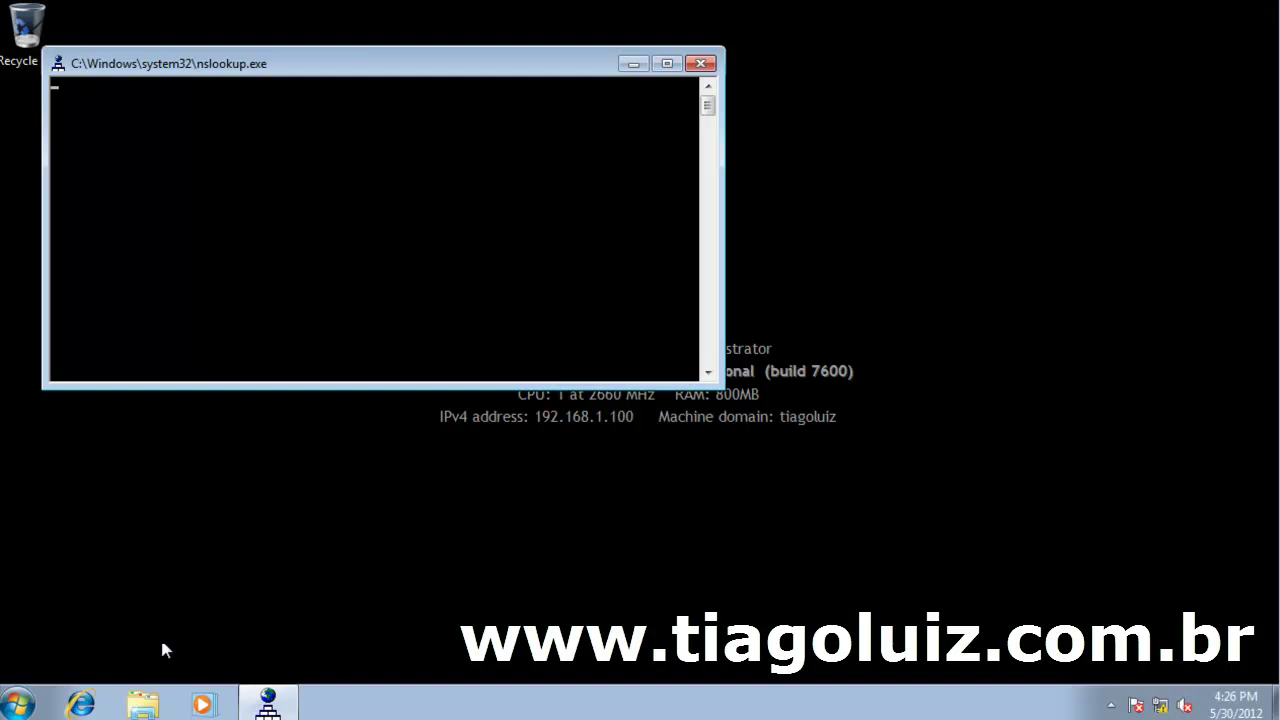
{"action": "left_click_drag", "start_coordinate": [330, 63], "coordinate": [789, 43]}
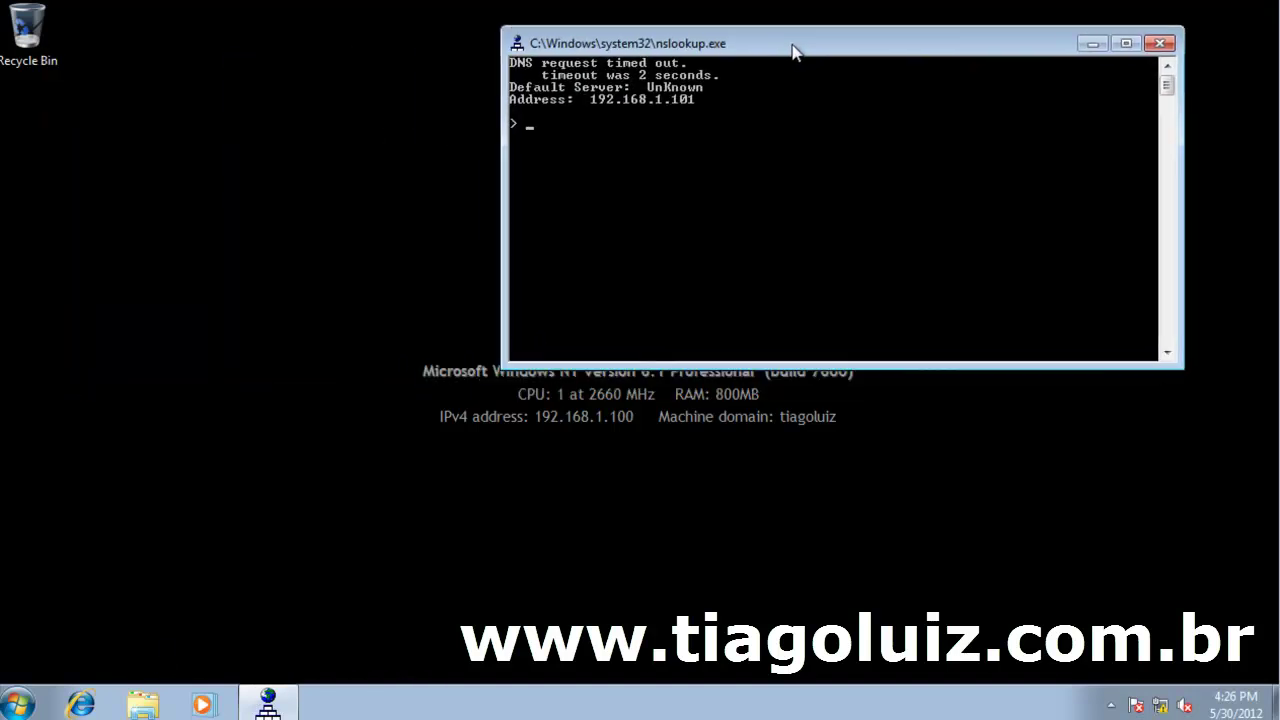
{"action": "left_click_drag", "start_coordinate": [877, 365], "coordinate": [877, 303]}
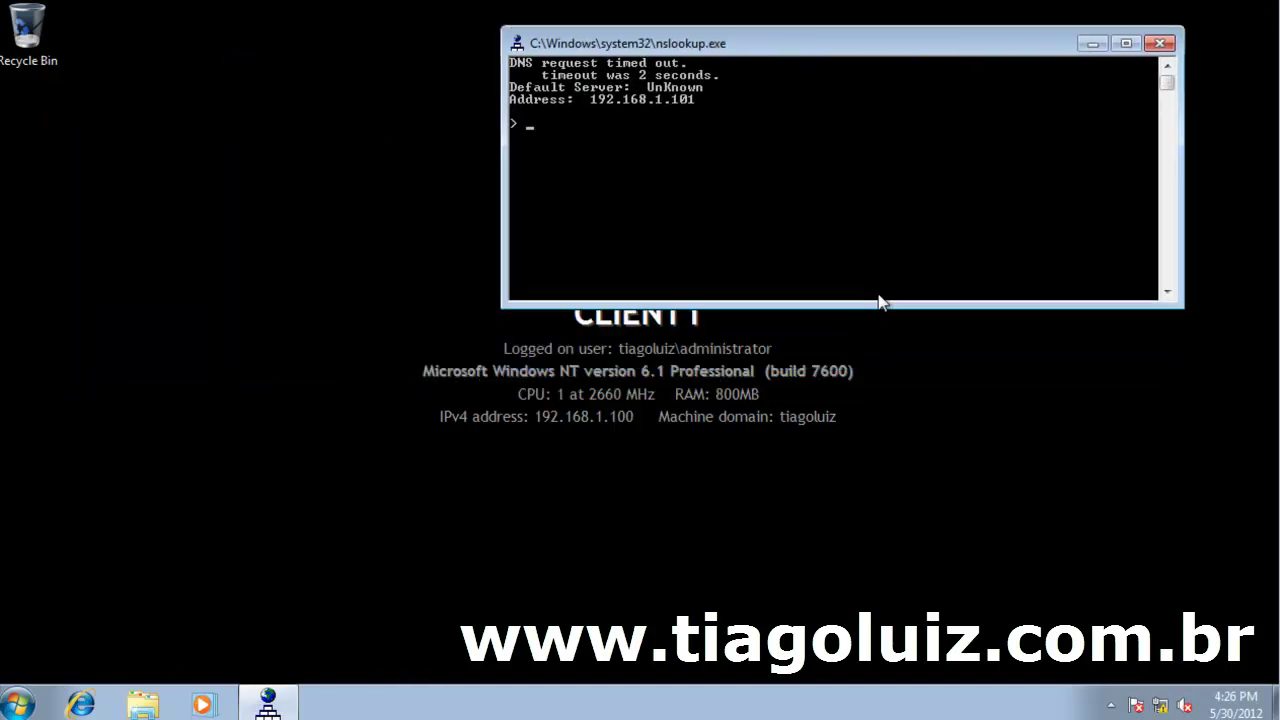
{"action": "left_click_drag", "start_coordinate": [713, 301], "coordinate": [713, 283]}
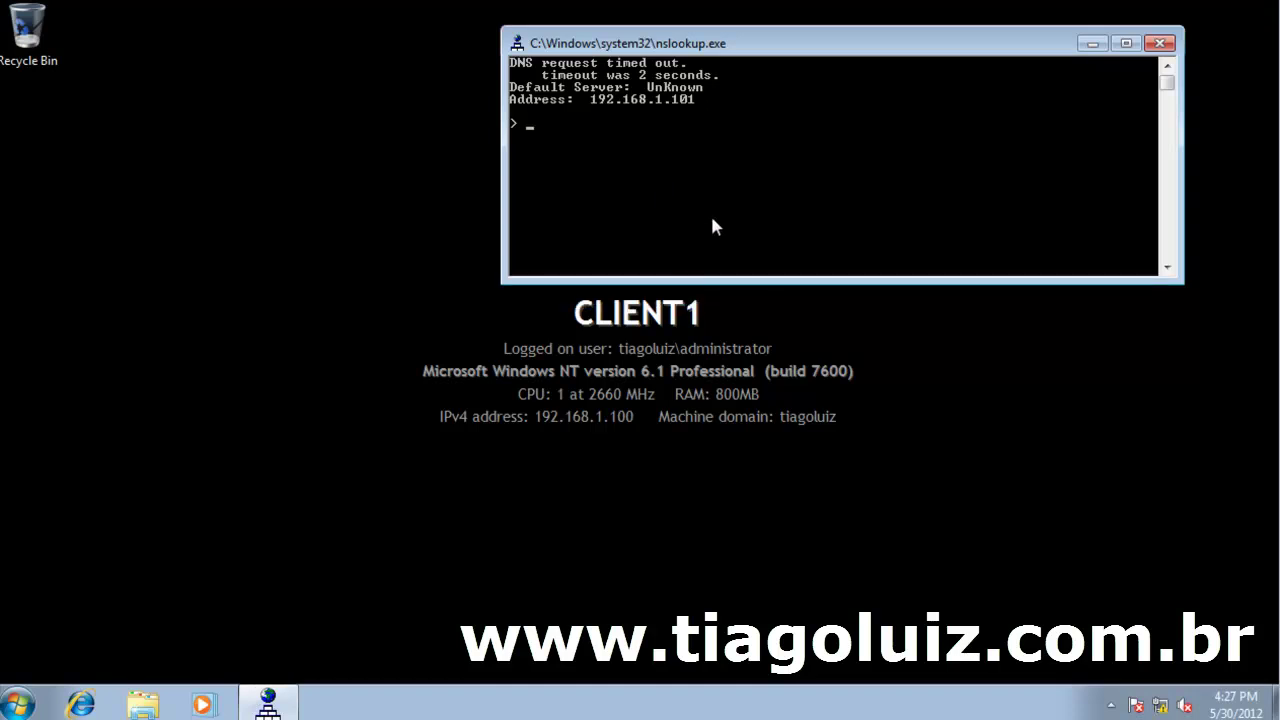
{"action": "type", "text": "tiagoluiz.com.br"}
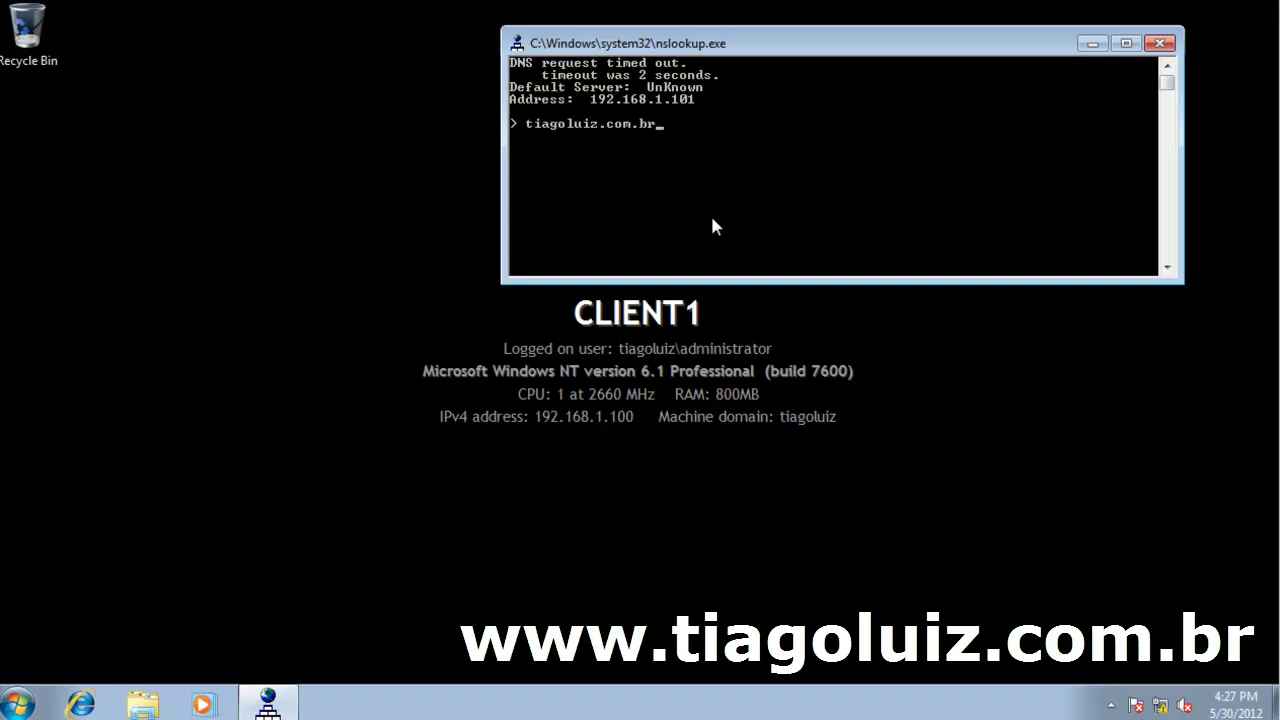
{"action": "key", "text": "Return"}
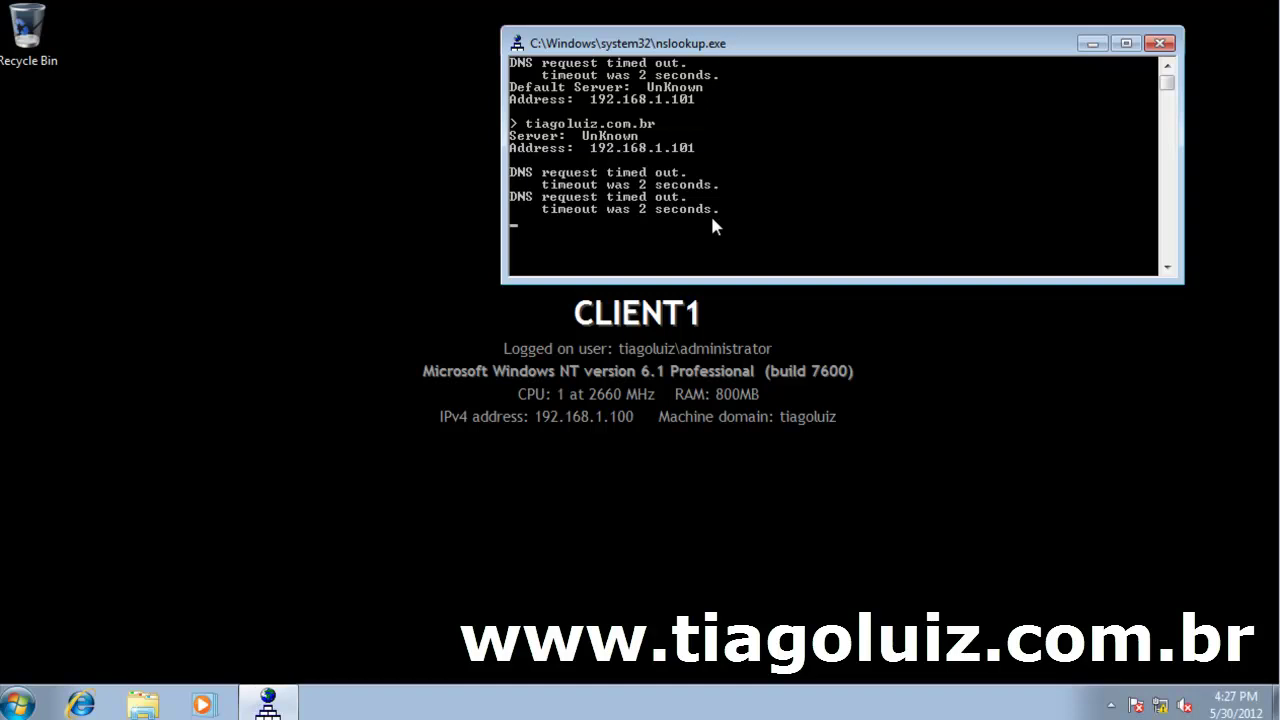
Repeat the tiagoluiz.com.br query in nslookup, adjusting the window's size and position around the output.
{"action": "left_click_drag", "start_coordinate": [834, 282], "coordinate": [836, 392]}
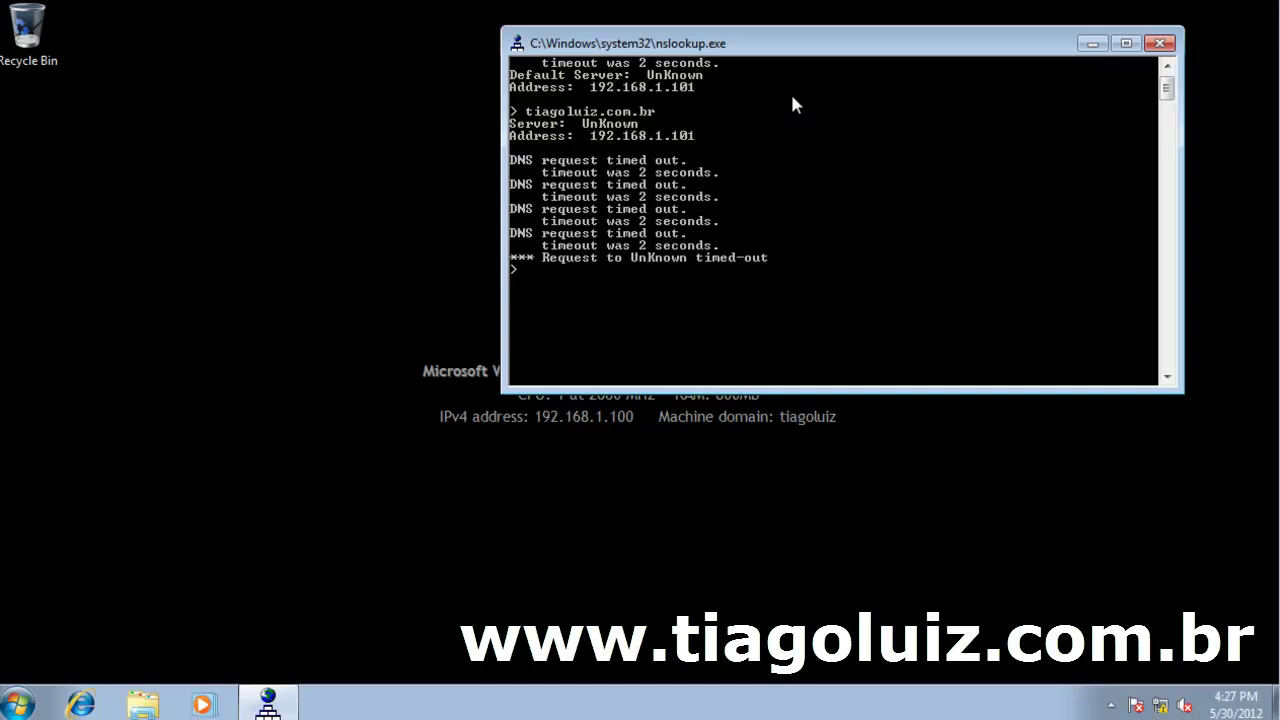
{"action": "left_click_drag", "start_coordinate": [805, 45], "coordinate": [803, 15]}
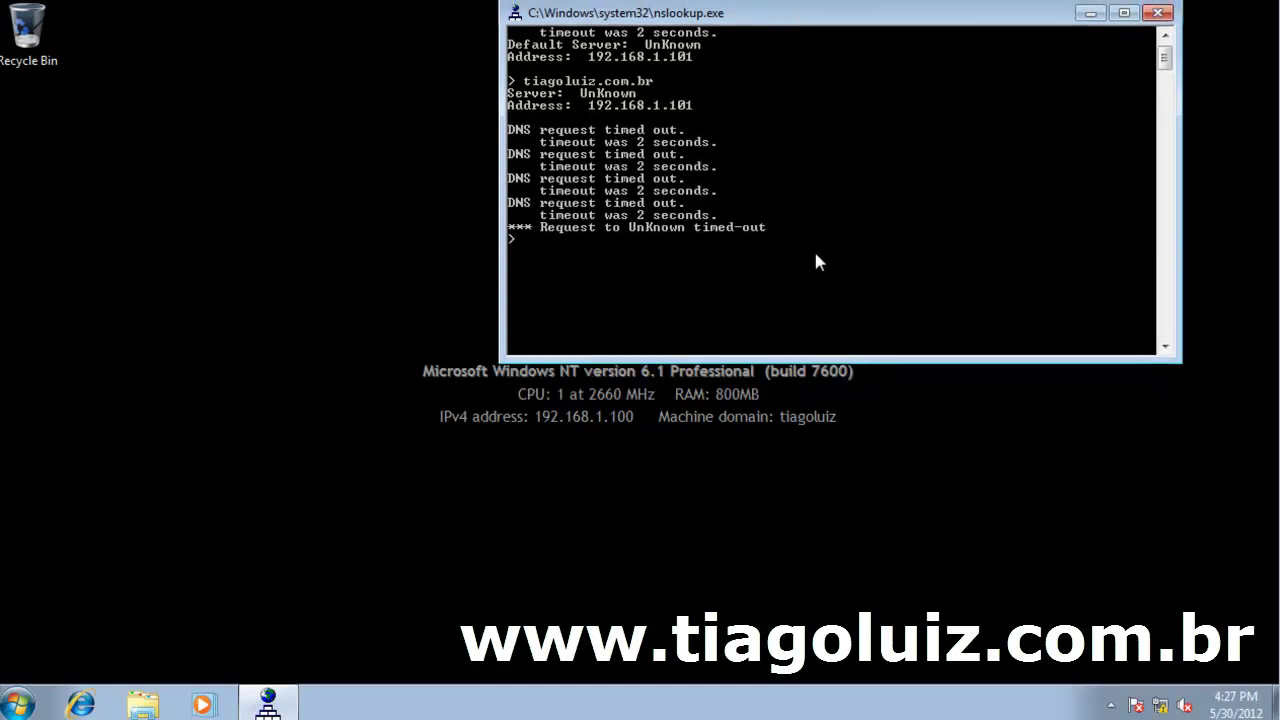
{"action": "key", "text": "Up"}
{"action": "key", "text": "Return"}
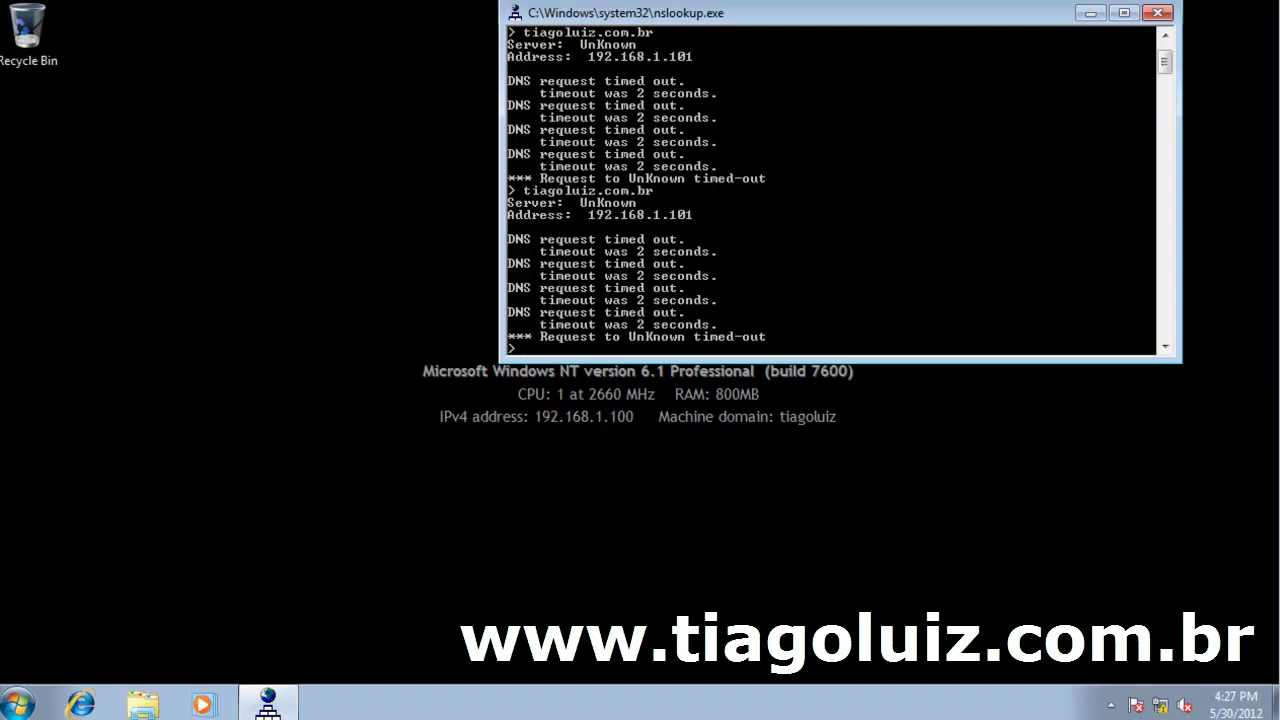
{"action": "left_click_drag", "start_coordinate": [911, 360], "coordinate": [911, 209]}
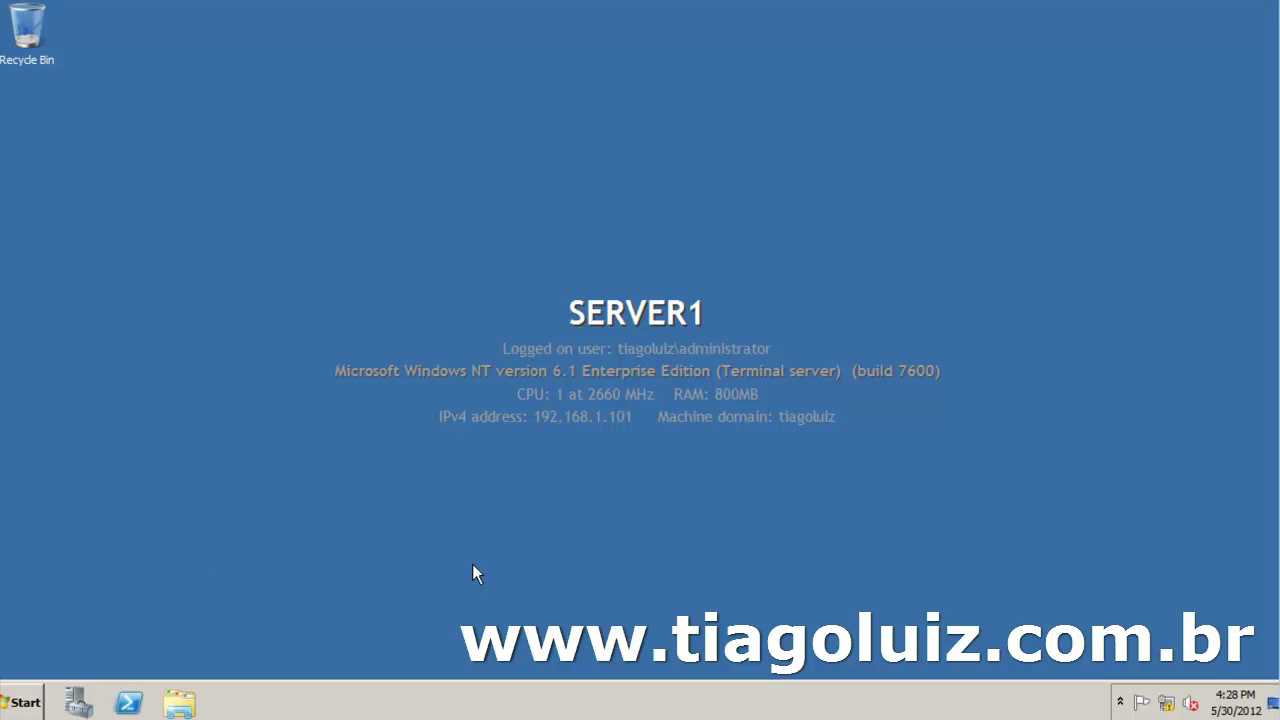
Switch to SERVER1, start a command prompt at the root of C: and clear its screen.
{"action": "left_click", "coordinate": [22, 702]}
{"action": "left_click", "coordinate": [106, 330]}
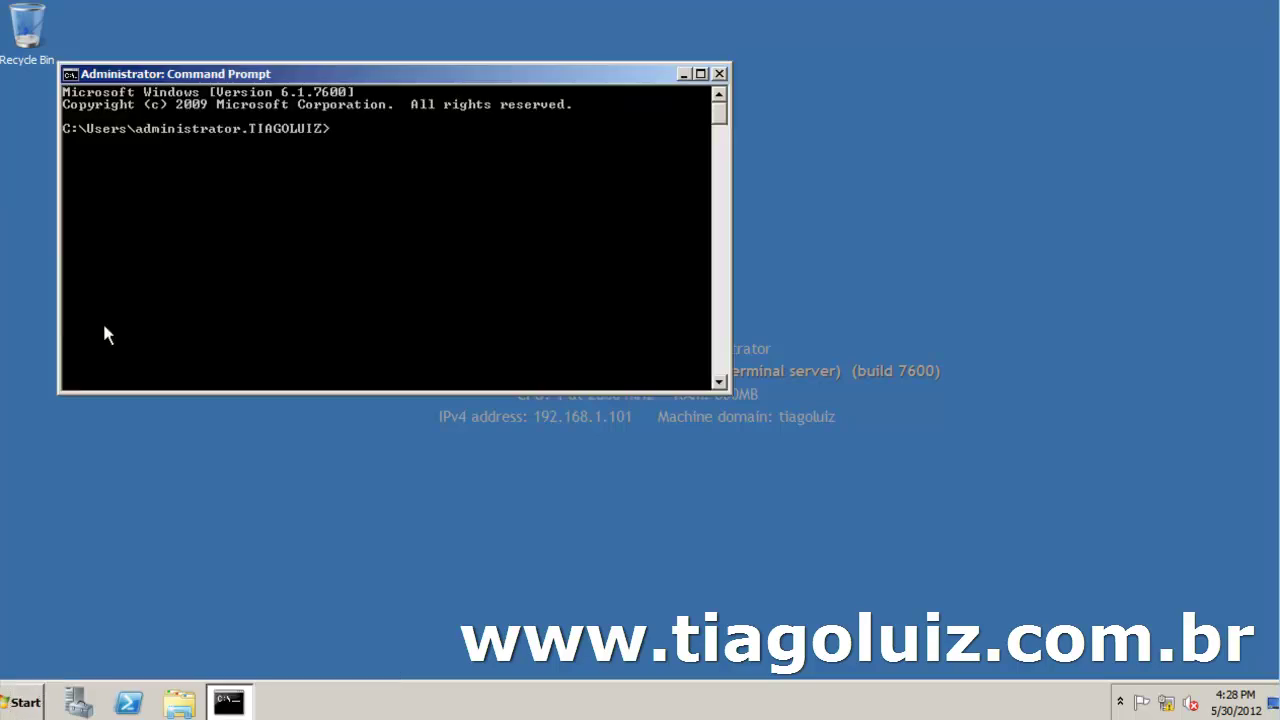
{"action": "type", "text": "cmd"}
{"action": "key", "text": "Return"}
{"action": "type", "text": "cd\\"}
{"action": "key", "text": "Return"}
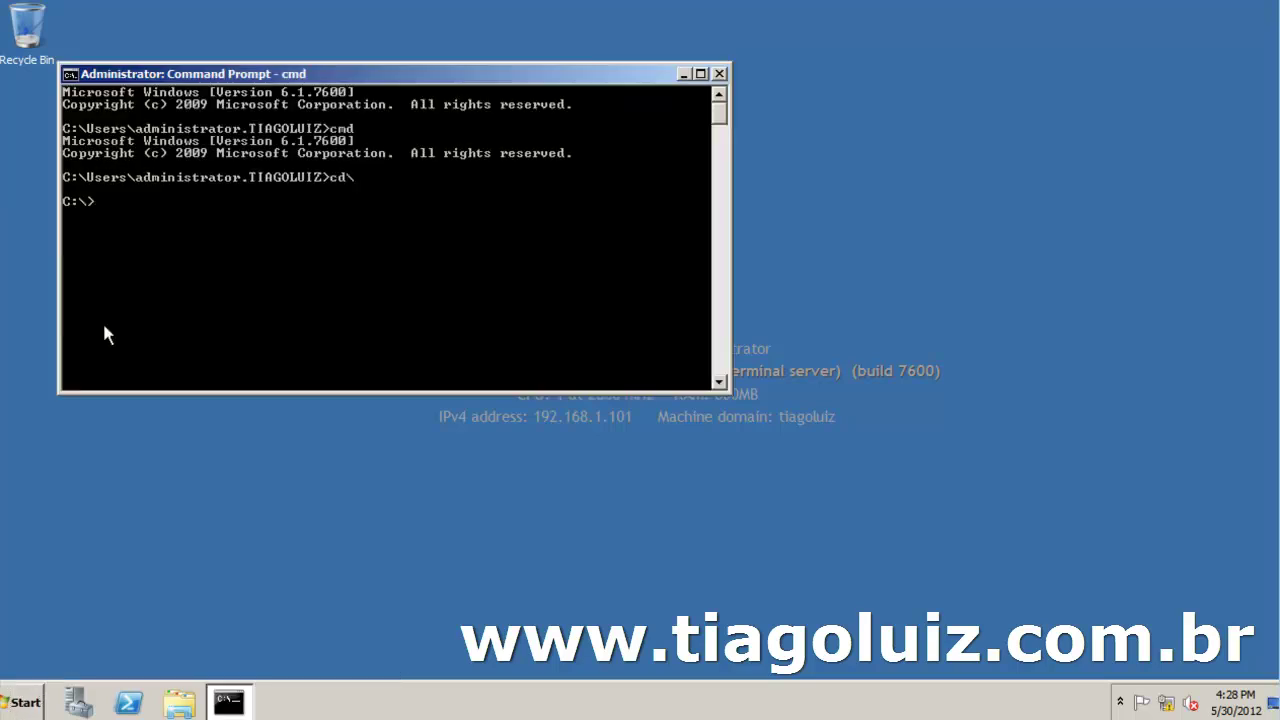
{"action": "type", "text": "cls"}
{"action": "key", "text": "Return"}
Run ipconfig /all on SERVER1, mark the DNS Servers line and move the command prompt aside.
{"action": "type", "text": "ipconfig all"}
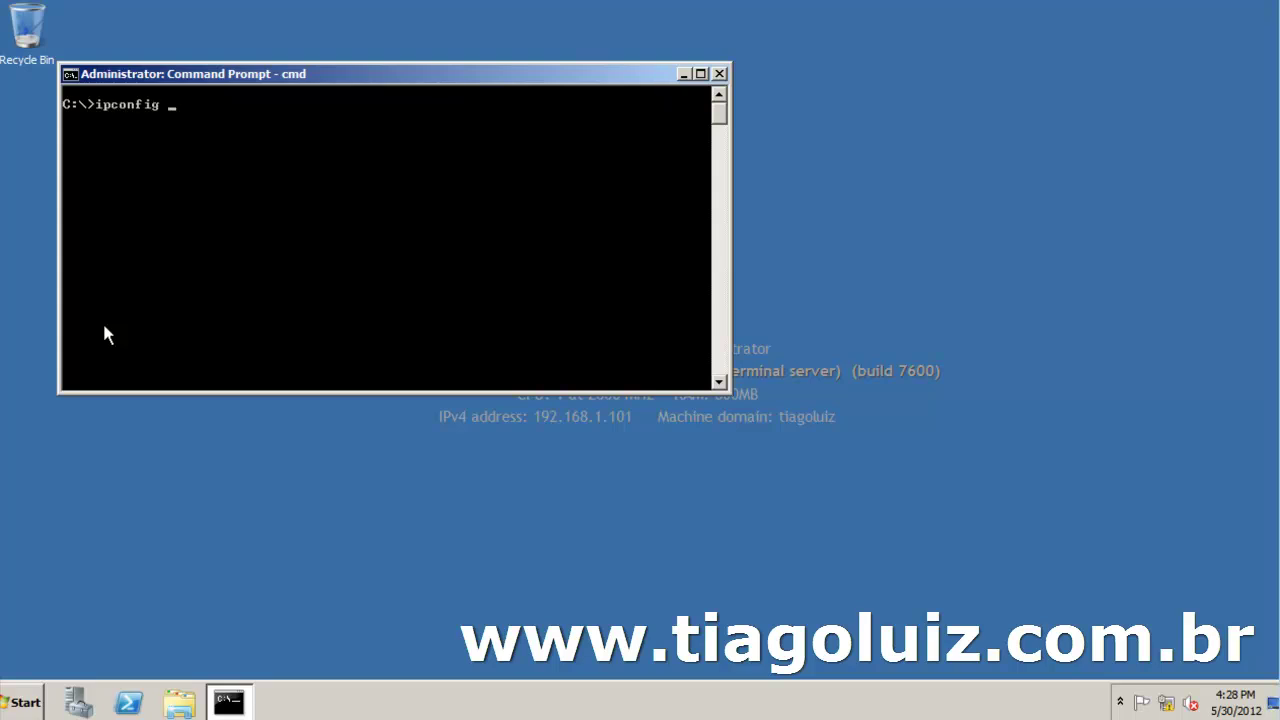
{"action": "key", "text": "BackSpace"}
{"action": "key", "text": "BackSpace"}
{"action": "key", "text": "BackSpace"}
{"action": "type", "text": "/all"}
{"action": "key", "text": "Return"}
{"action": "right_click", "coordinate": [437, 339]}
{"action": "left_click", "coordinate": [467, 347]}
{"action": "left_click_drag", "start_coordinate": [80, 347], "coordinate": [506, 349]}
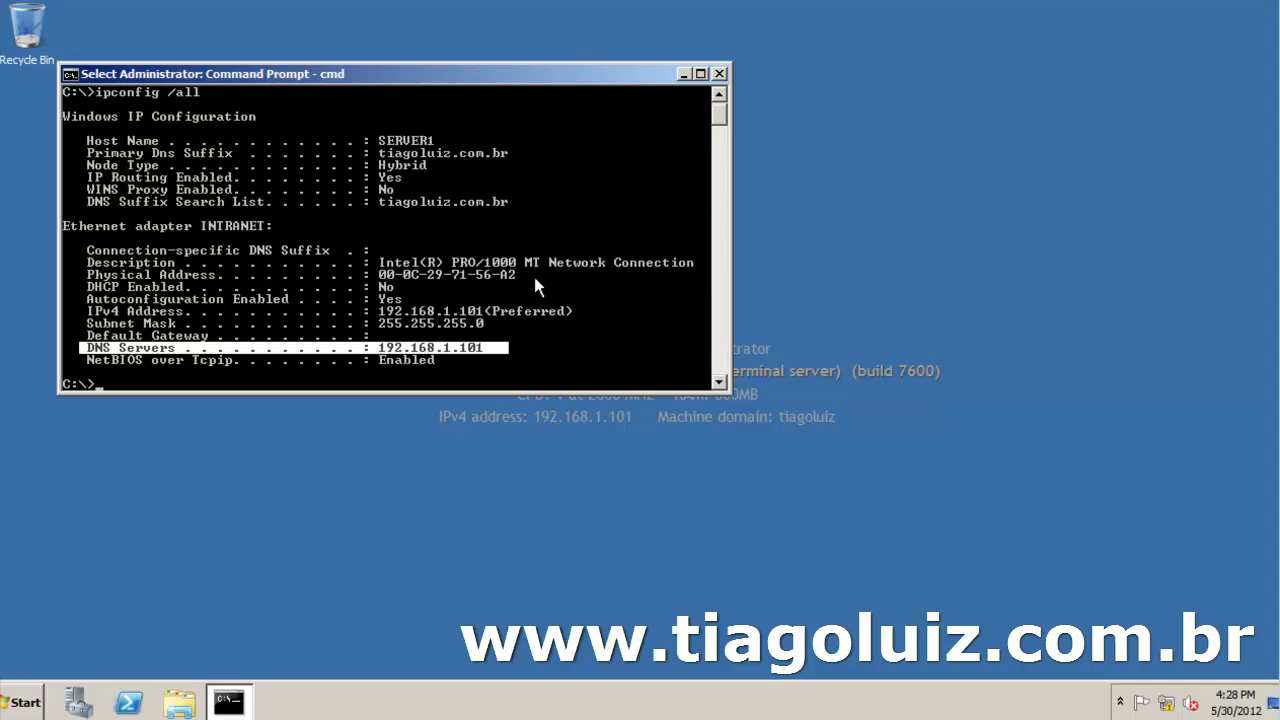
{"action": "left_click_drag", "start_coordinate": [463, 76], "coordinate": [1074, 26]}
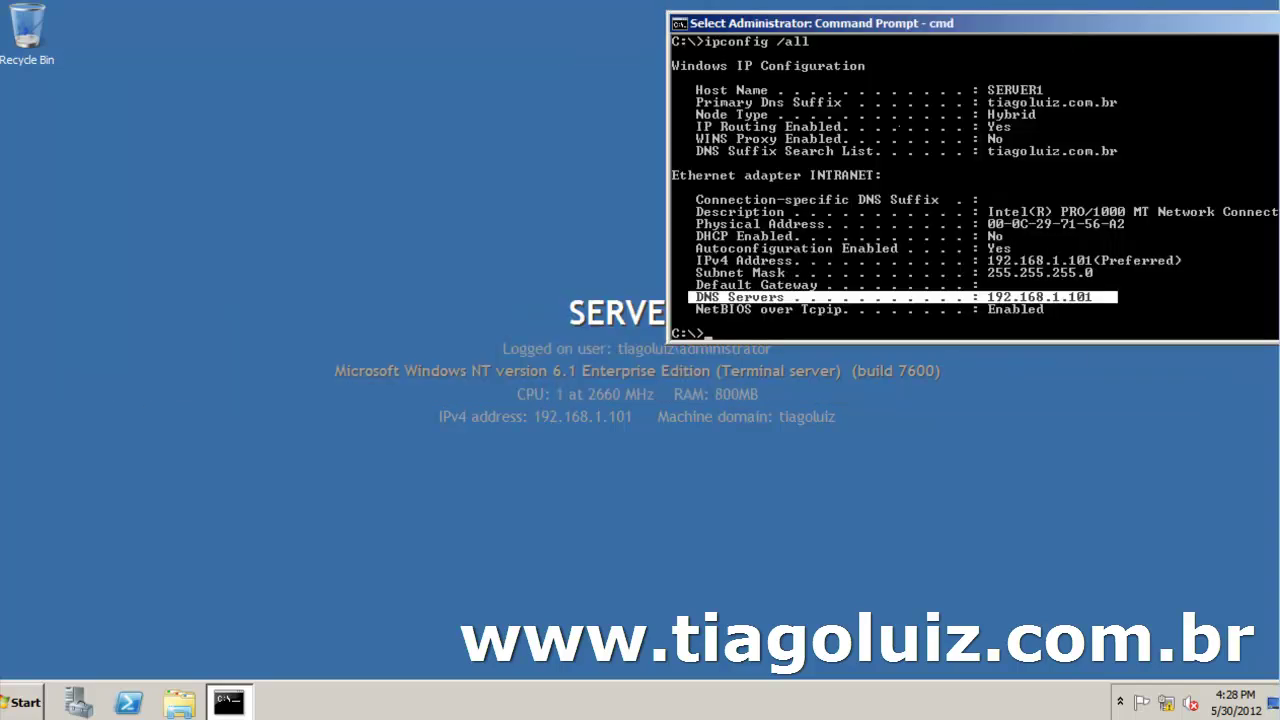
Start DNS Manager beside the command prompt and check SERVER1's forward and reverse lookup zones, widening the window.
{"action": "left_click", "coordinate": [22, 702]}
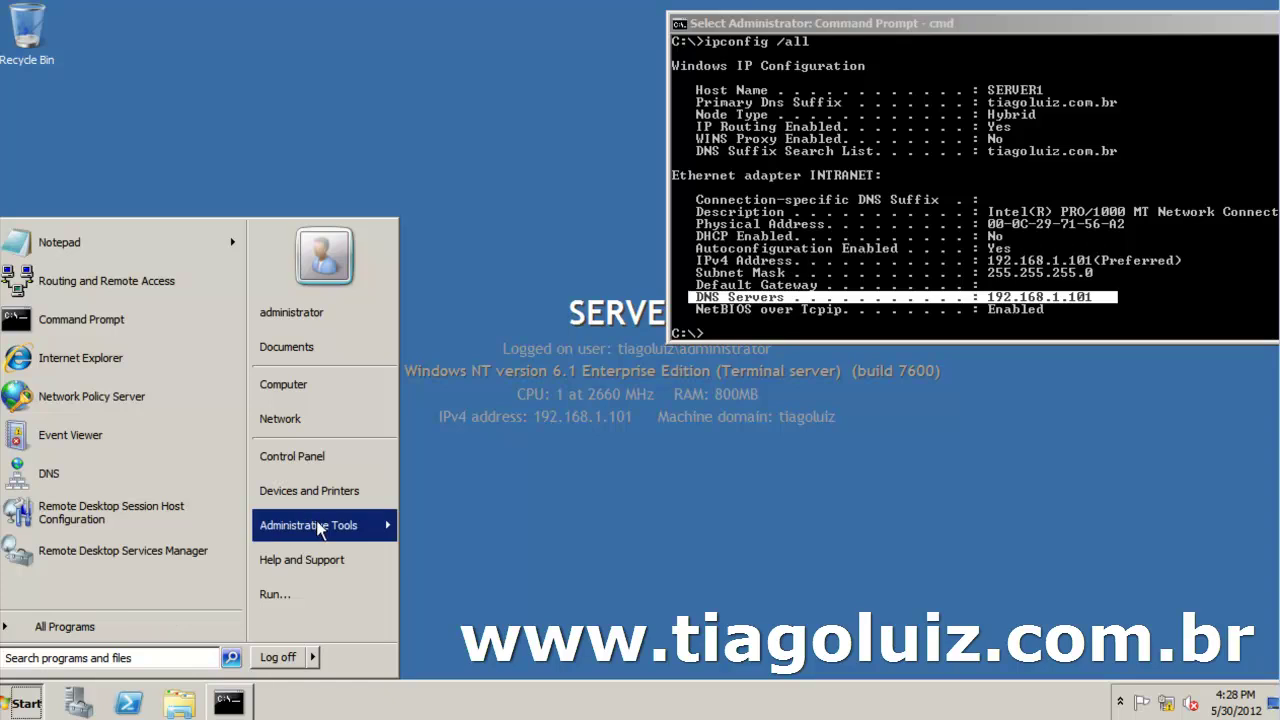
{"action": "mouse_move", "coordinate": [322, 527]}
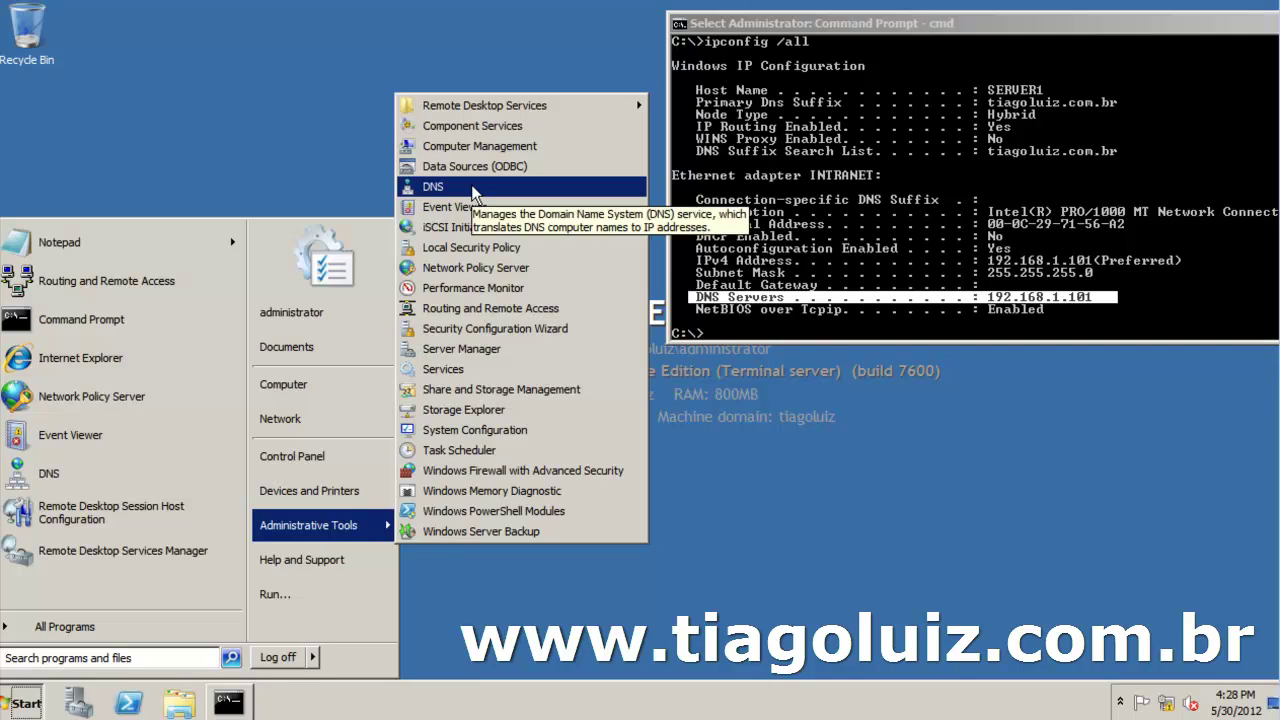
{"action": "left_click", "coordinate": [476, 192]}
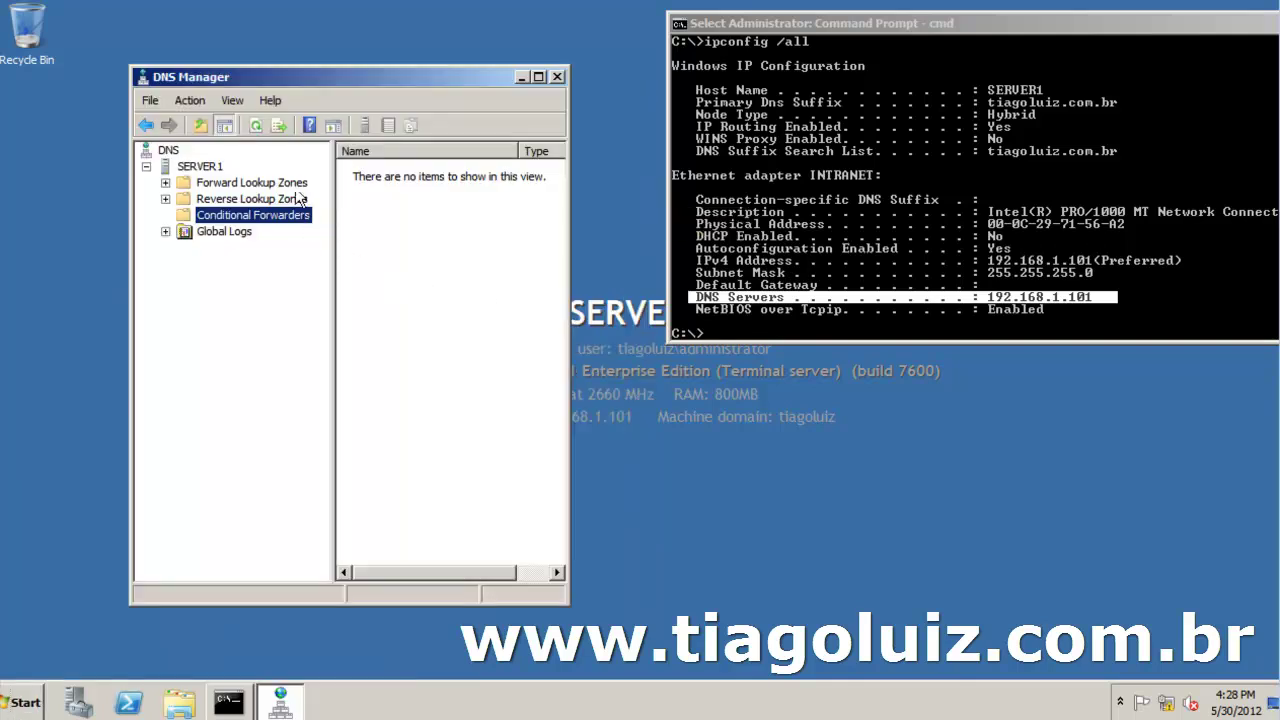
{"action": "left_click_drag", "start_coordinate": [362, 78], "coordinate": [295, 79]}
{"action": "left_click", "coordinate": [141, 183]}
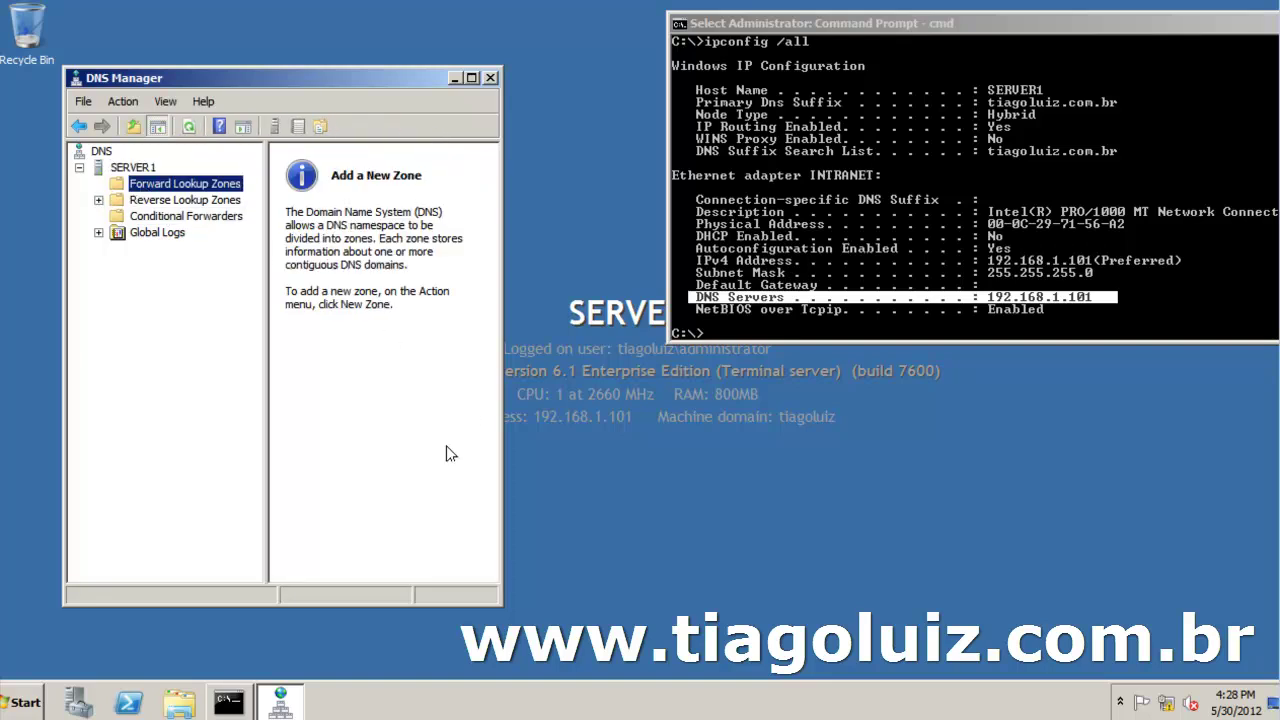
{"action": "left_click", "coordinate": [213, 203]}
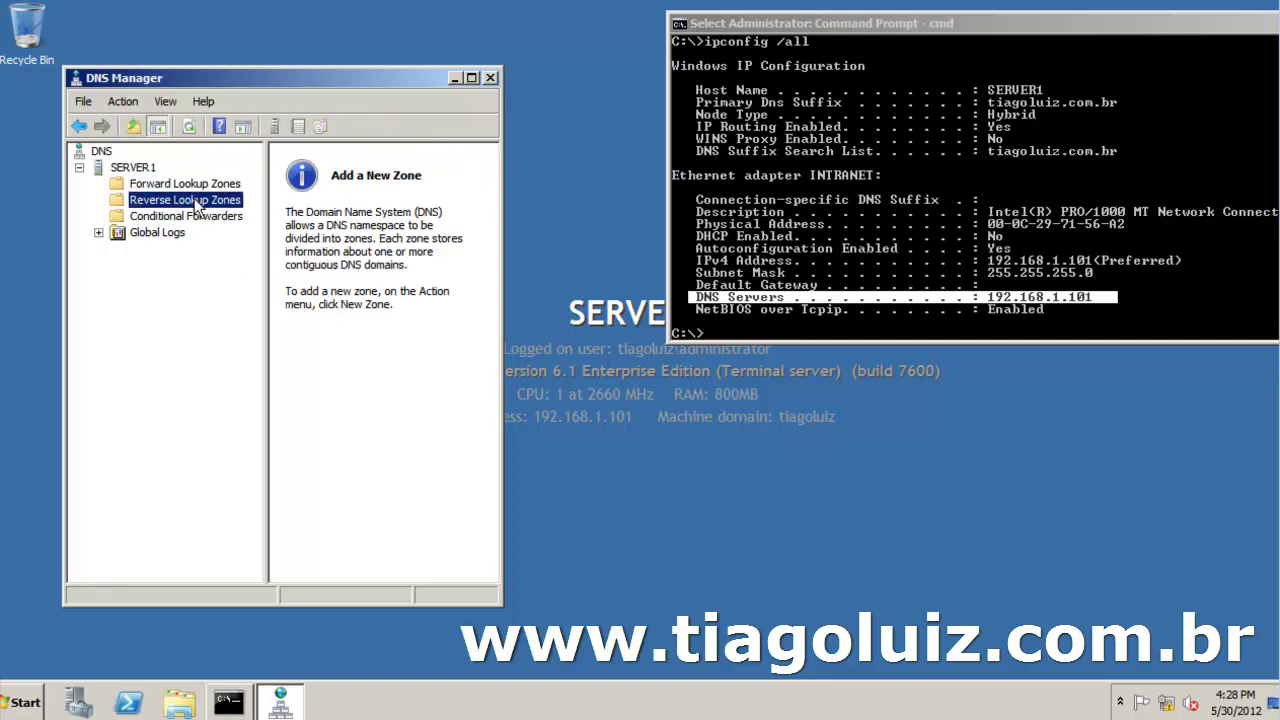
{"action": "left_click", "coordinate": [208, 186]}
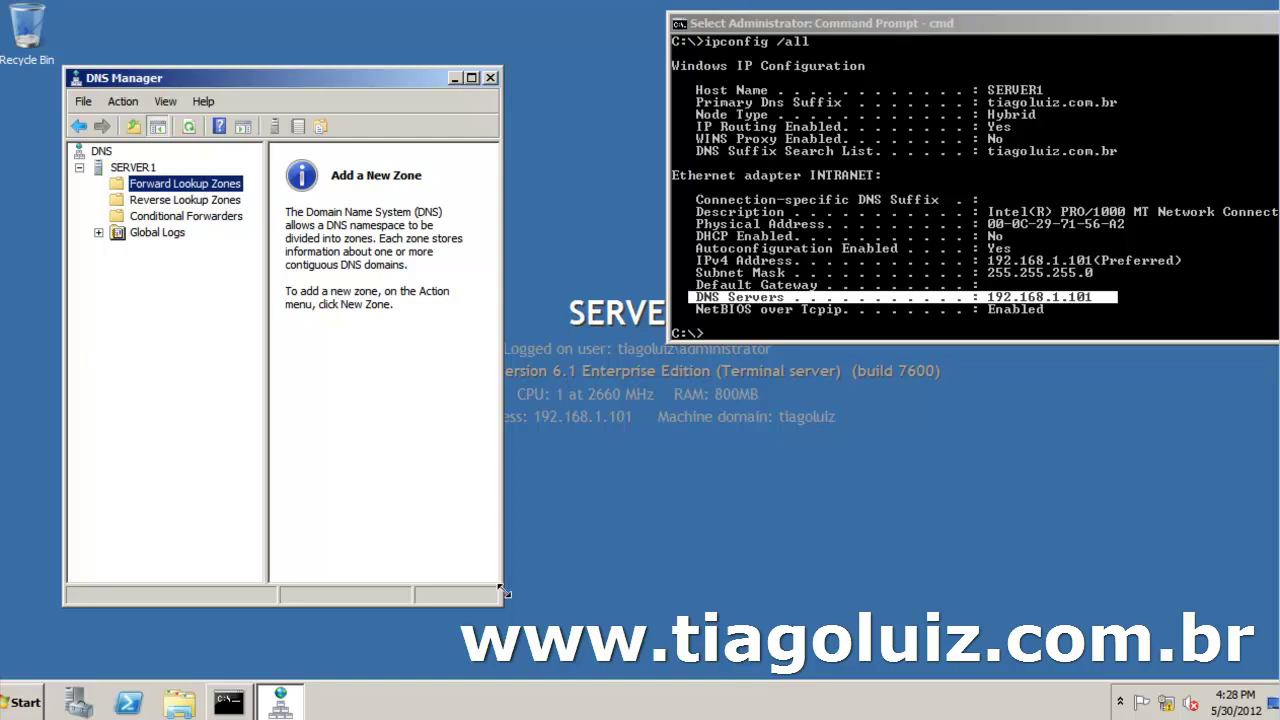
{"action": "left_click_drag", "start_coordinate": [500, 591], "coordinate": [603, 580]}
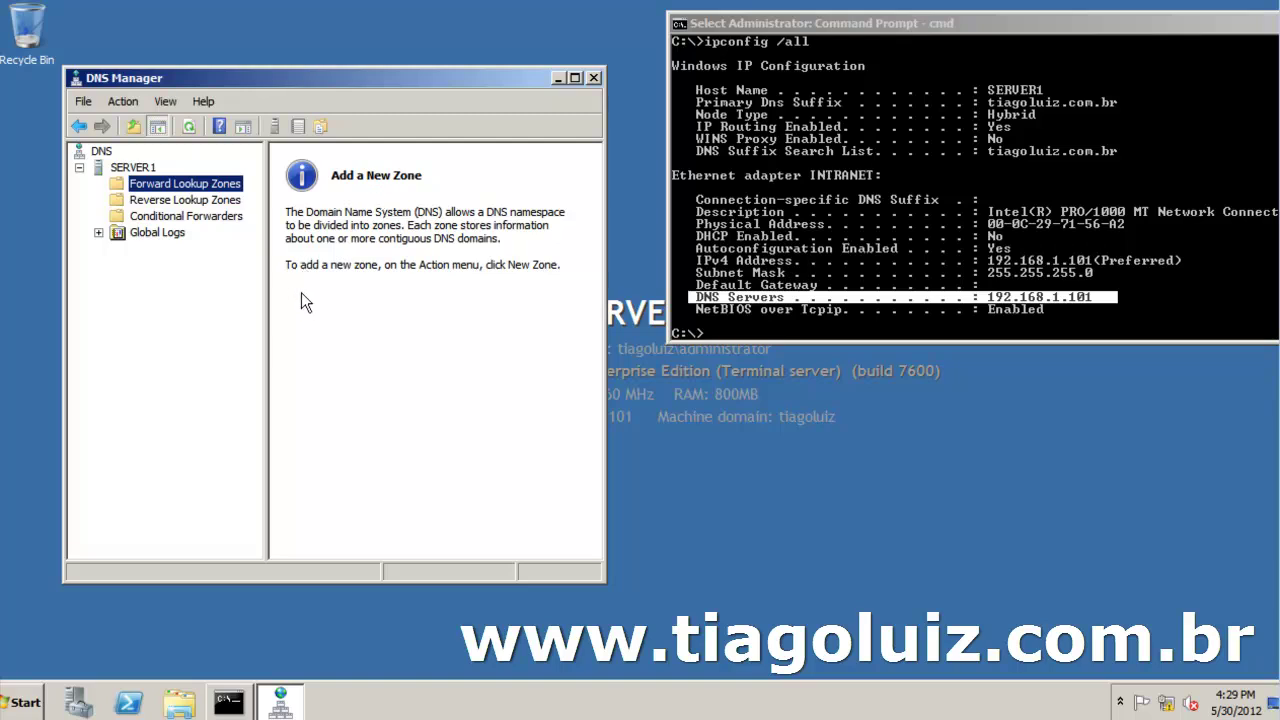
Review the forwarders list in SERVER1's properties, moving the overlapping windows aside, and close it without changes.
{"action": "left_click", "coordinate": [136, 170]}
{"action": "right_click", "coordinate": [137, 172]}
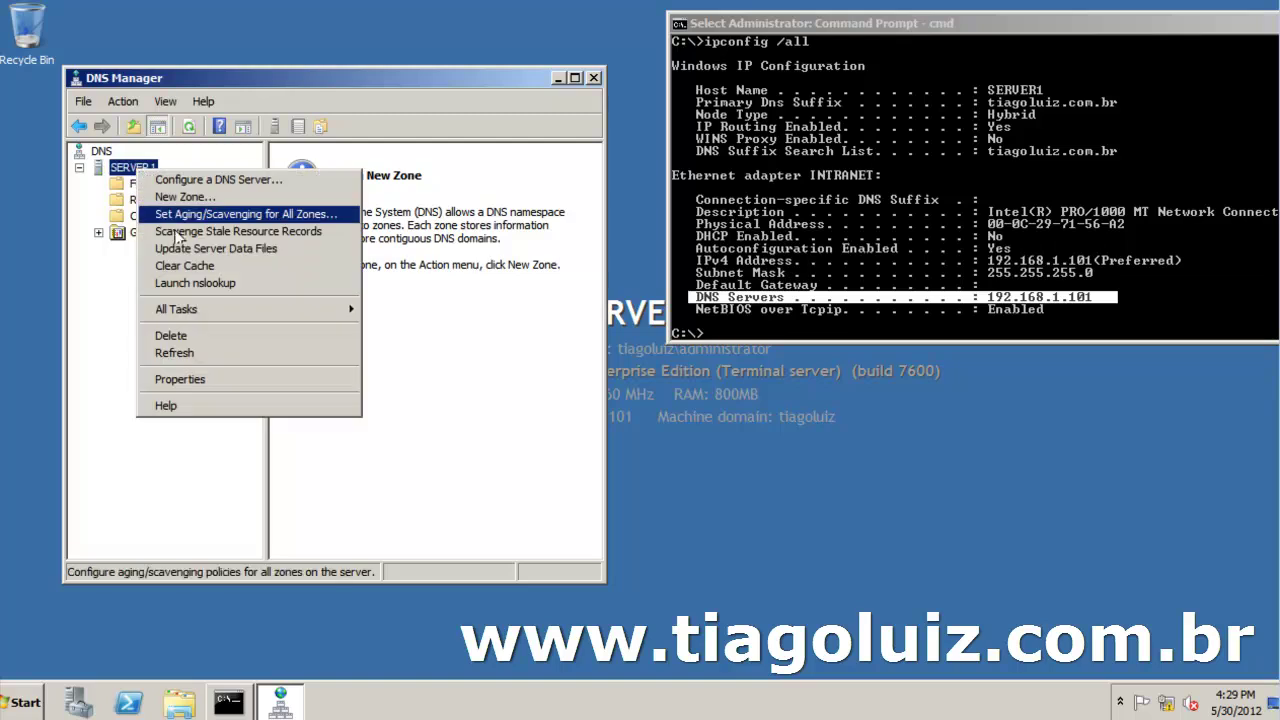
{"action": "left_click", "coordinate": [199, 379]}
{"action": "left_click_drag", "start_coordinate": [331, 95], "coordinate": [280, 234]}
{"action": "left_click", "coordinate": [790, 30]}
{"action": "left_click_drag", "start_coordinate": [790, 30], "coordinate": [997, 41]}
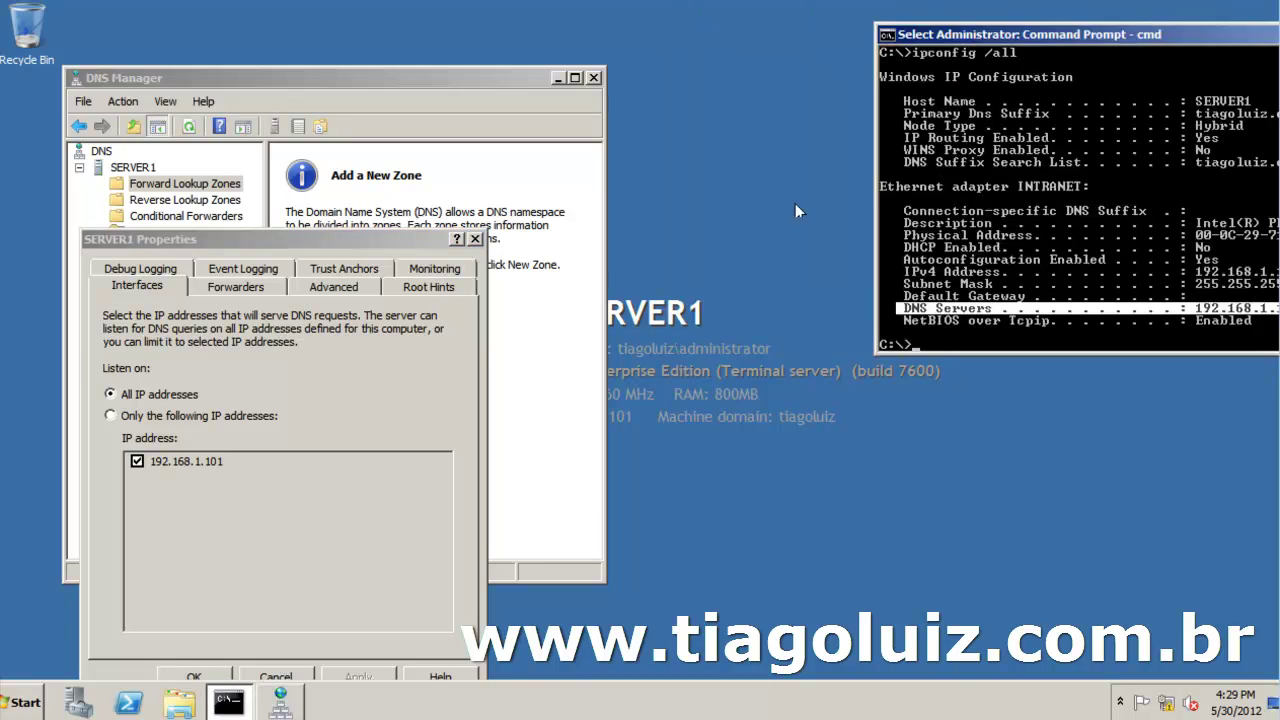
{"action": "left_click", "coordinate": [254, 289]}
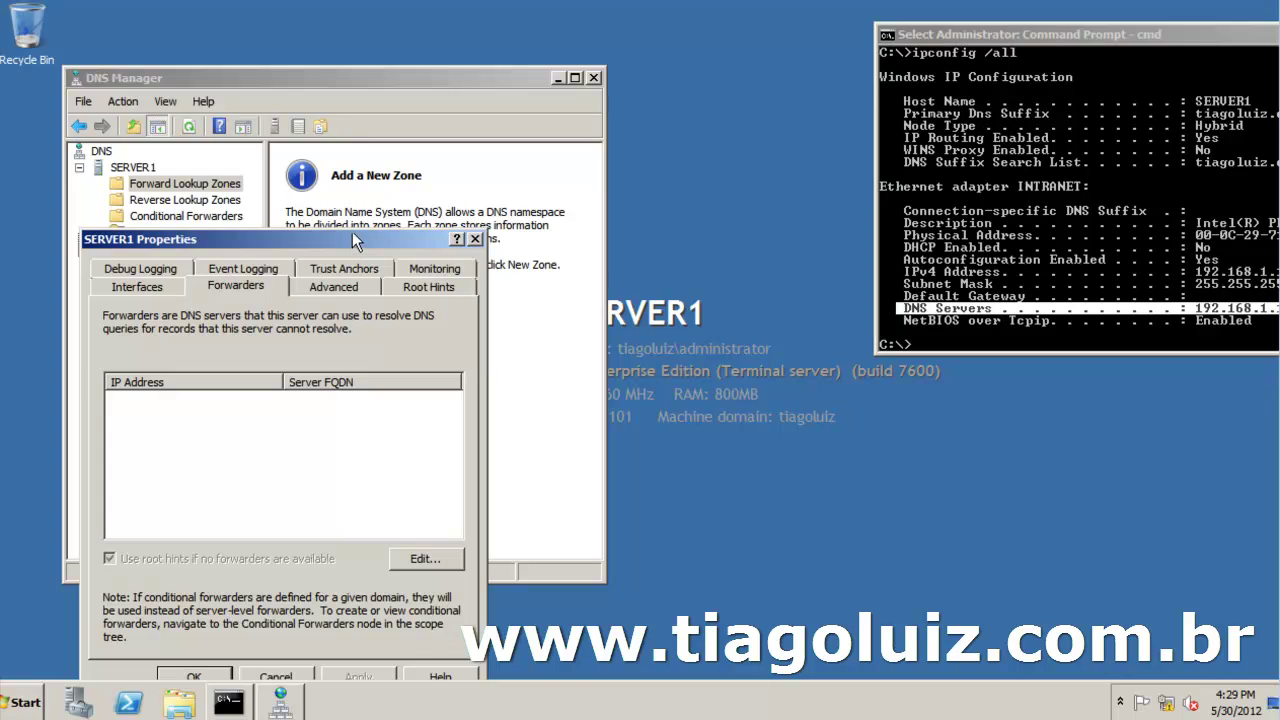
{"action": "left_click_drag", "start_coordinate": [352, 231], "coordinate": [348, 187]}
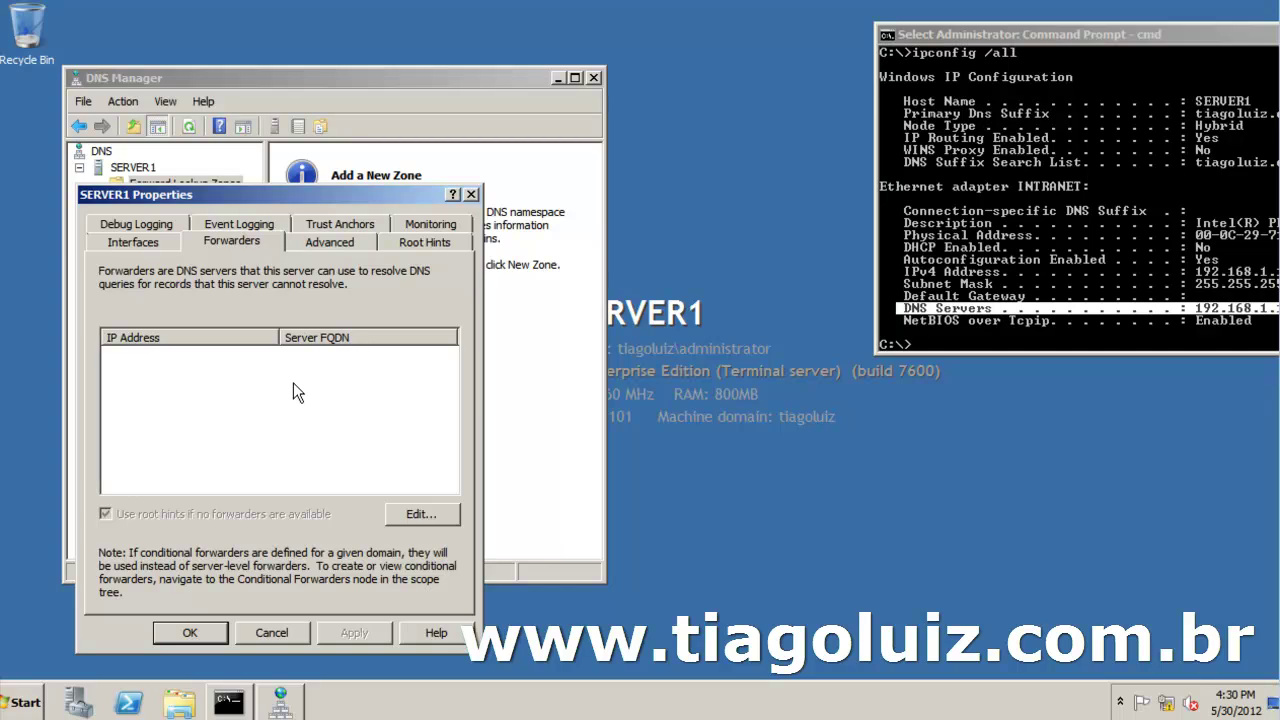
{"action": "left_click", "coordinate": [271, 633]}
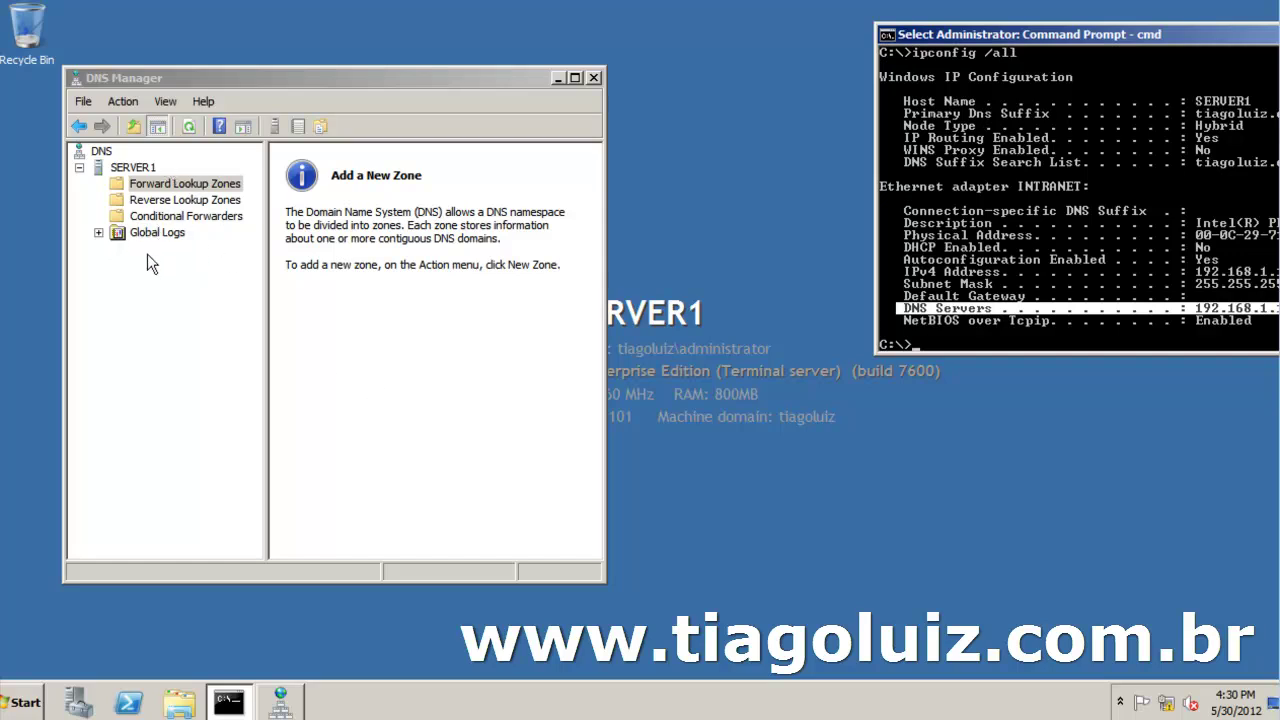
Enable the Advanced view and browse Cached Lookups through .(root) and net to root-servers.
{"action": "left_click", "coordinate": [167, 102]}
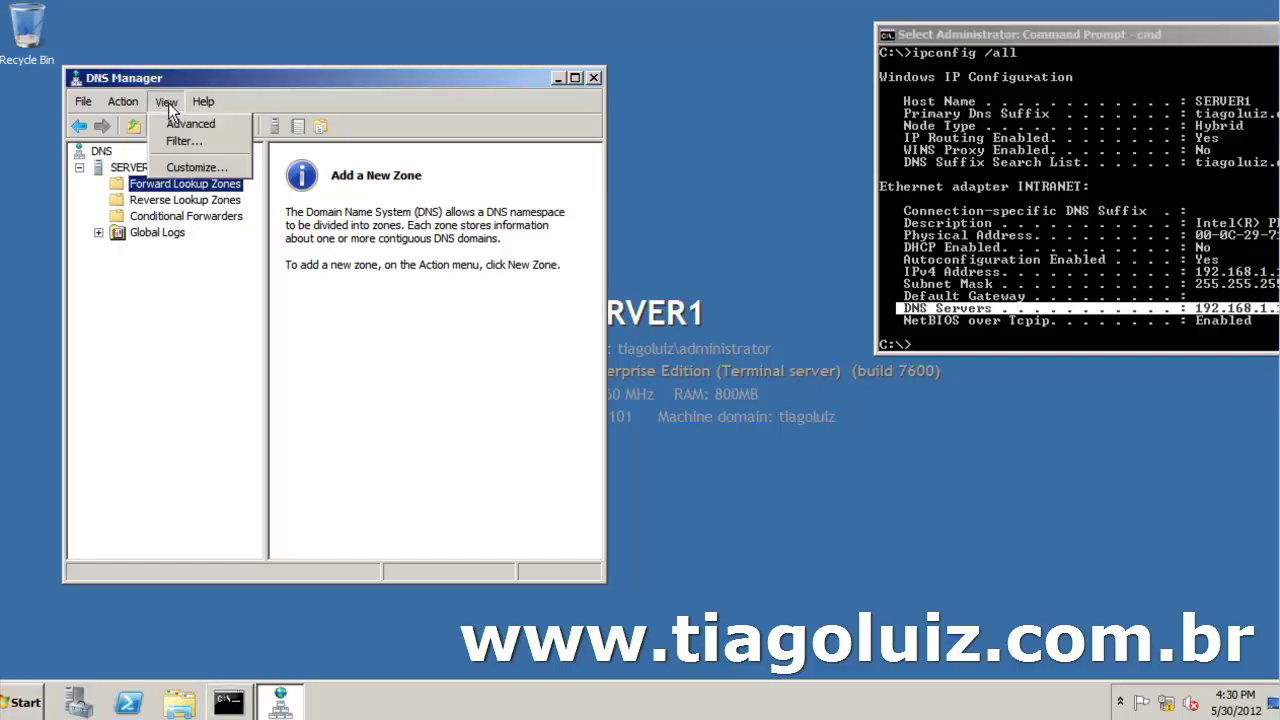
{"action": "left_click", "coordinate": [190, 125]}
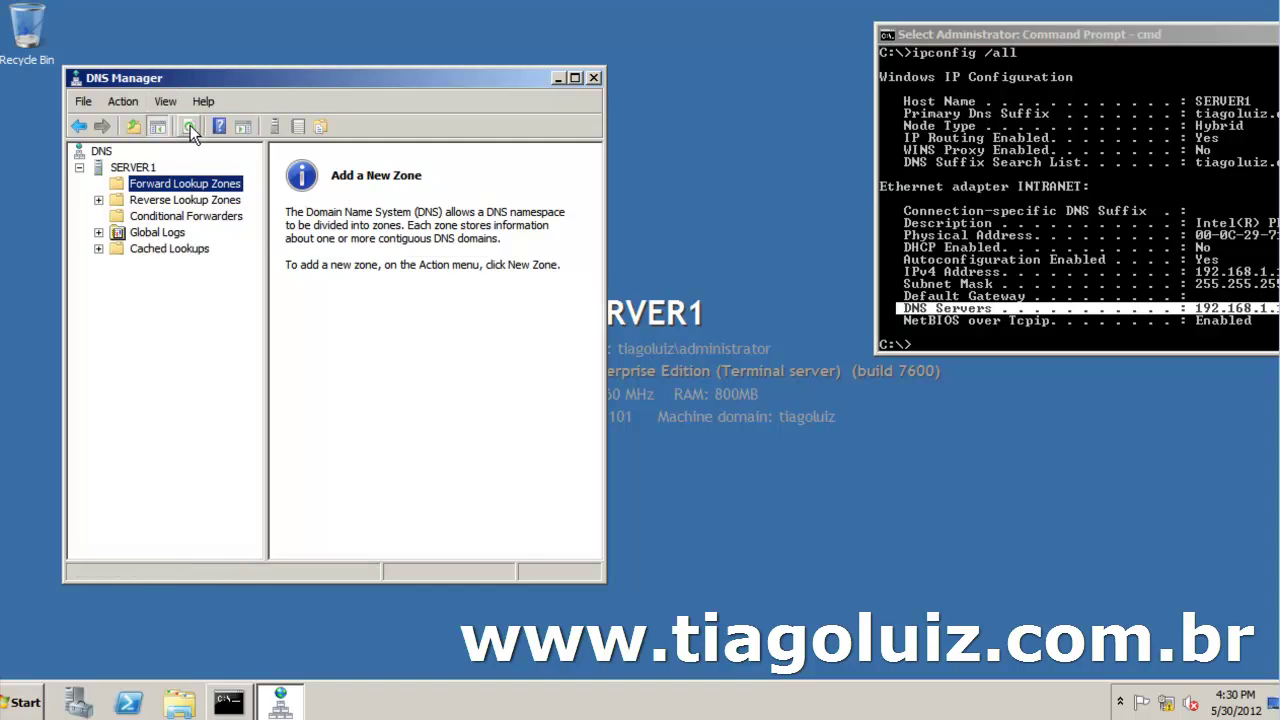
{"action": "left_click", "coordinate": [139, 252]}
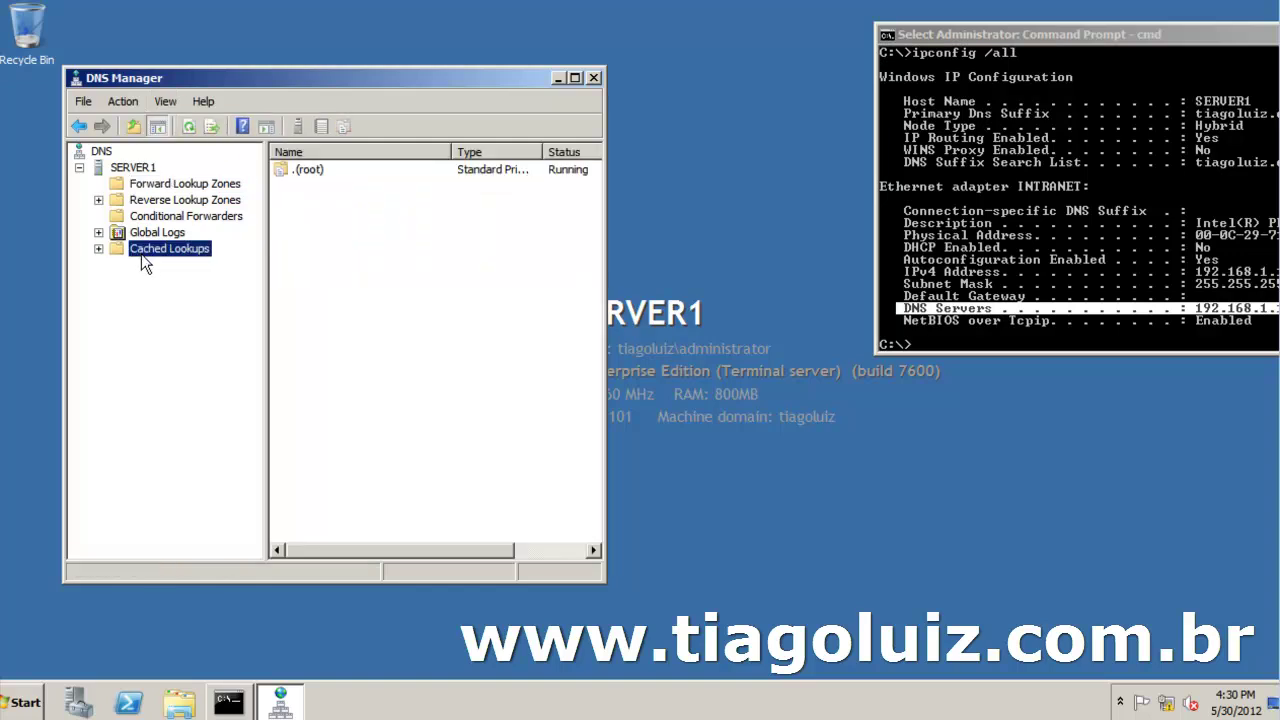
{"action": "double_click", "coordinate": [139, 254]}
{"action": "double_click", "coordinate": [160, 266]}
{"action": "left_click", "coordinate": [136, 283]}
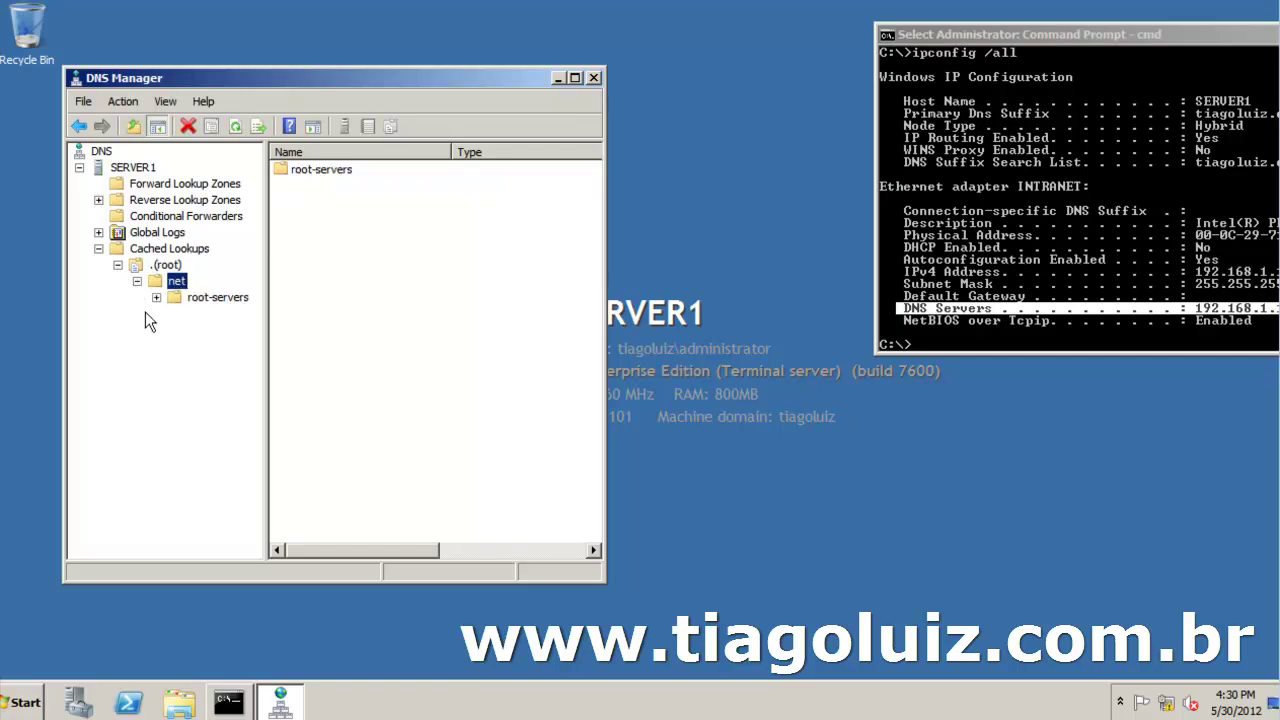
{"action": "left_click", "coordinate": [158, 299]}
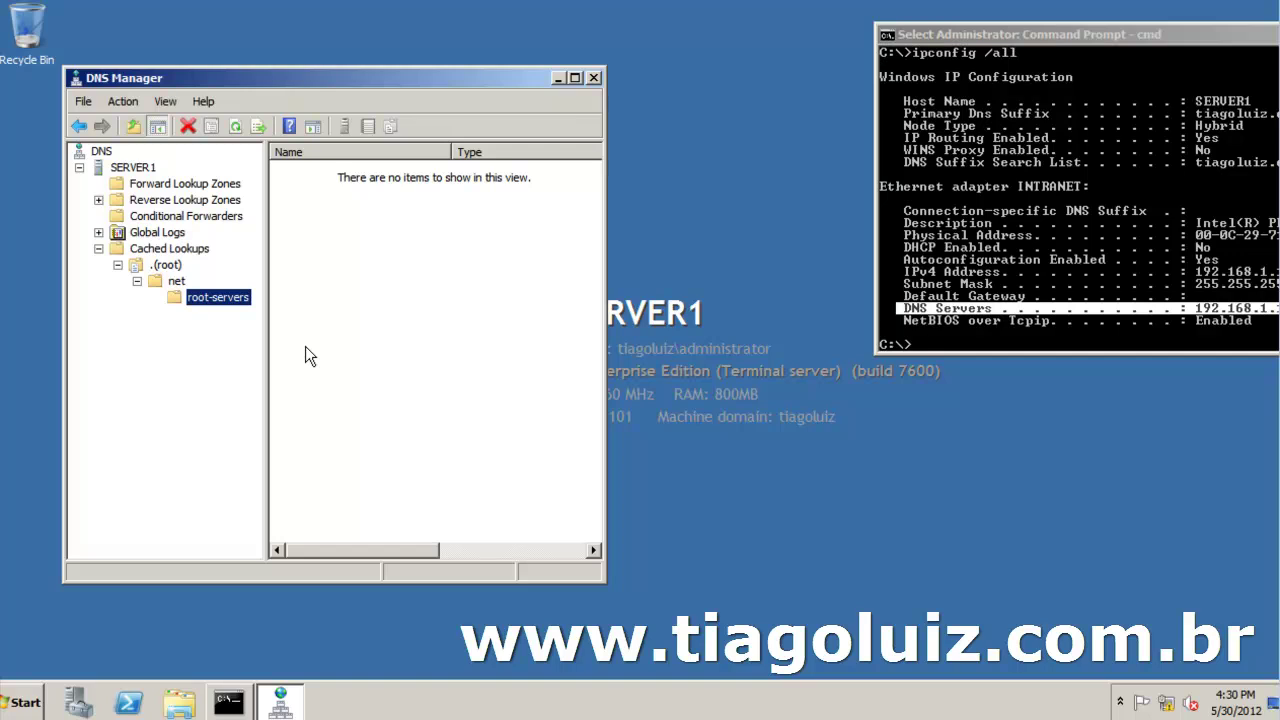
Add 192.168.1.1 as a forwarder in SERVER1's DNS properties and accept the change.
{"action": "right_click", "coordinate": [140, 170]}
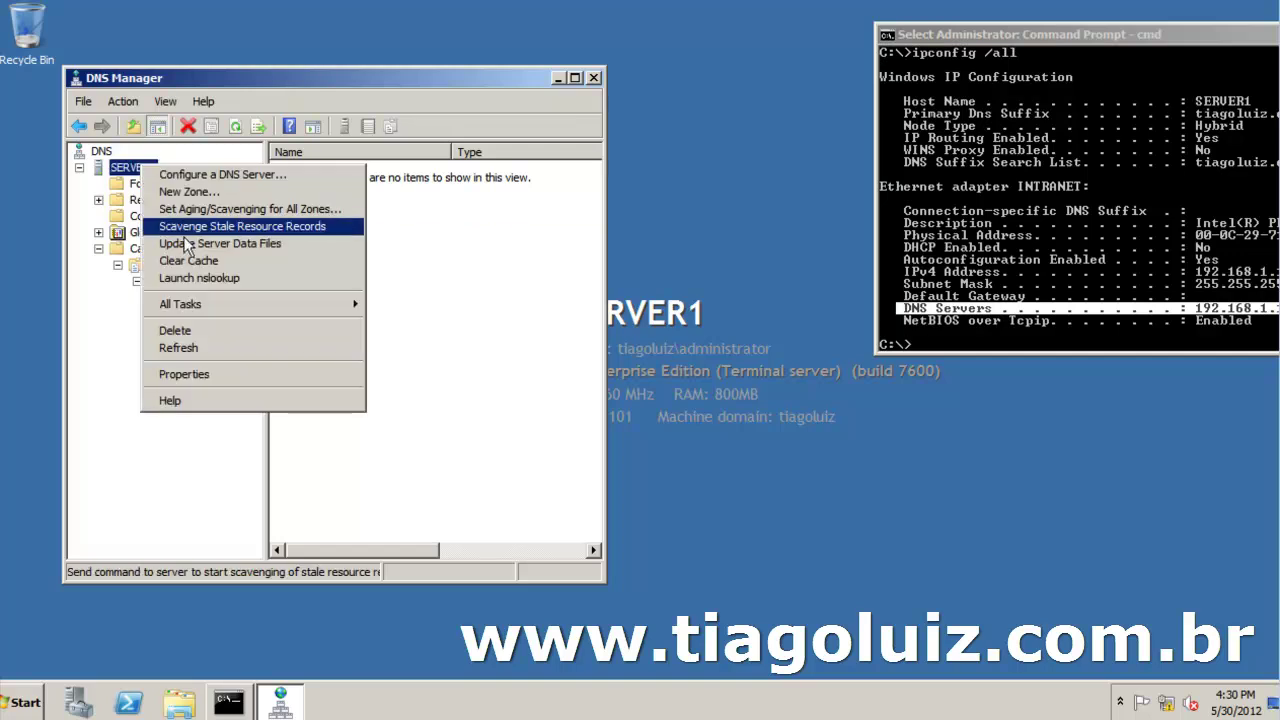
{"action": "left_click", "coordinate": [193, 374]}
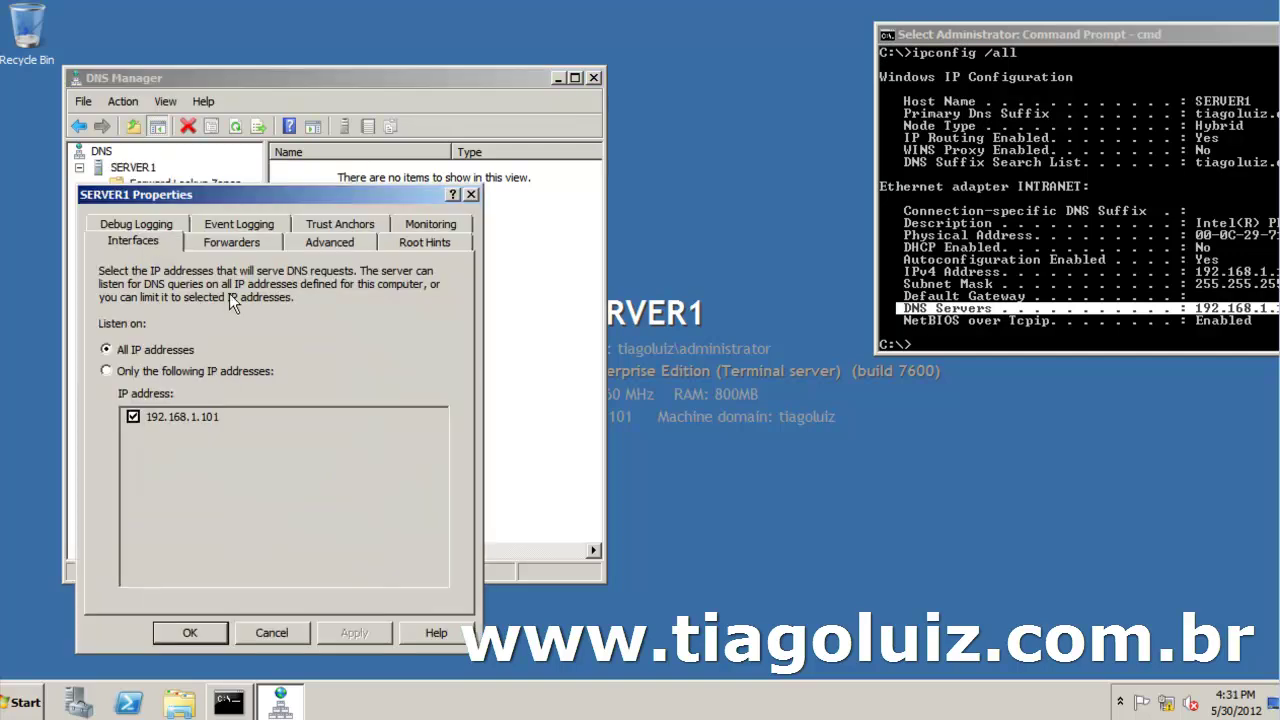
{"action": "left_click", "coordinate": [225, 243]}
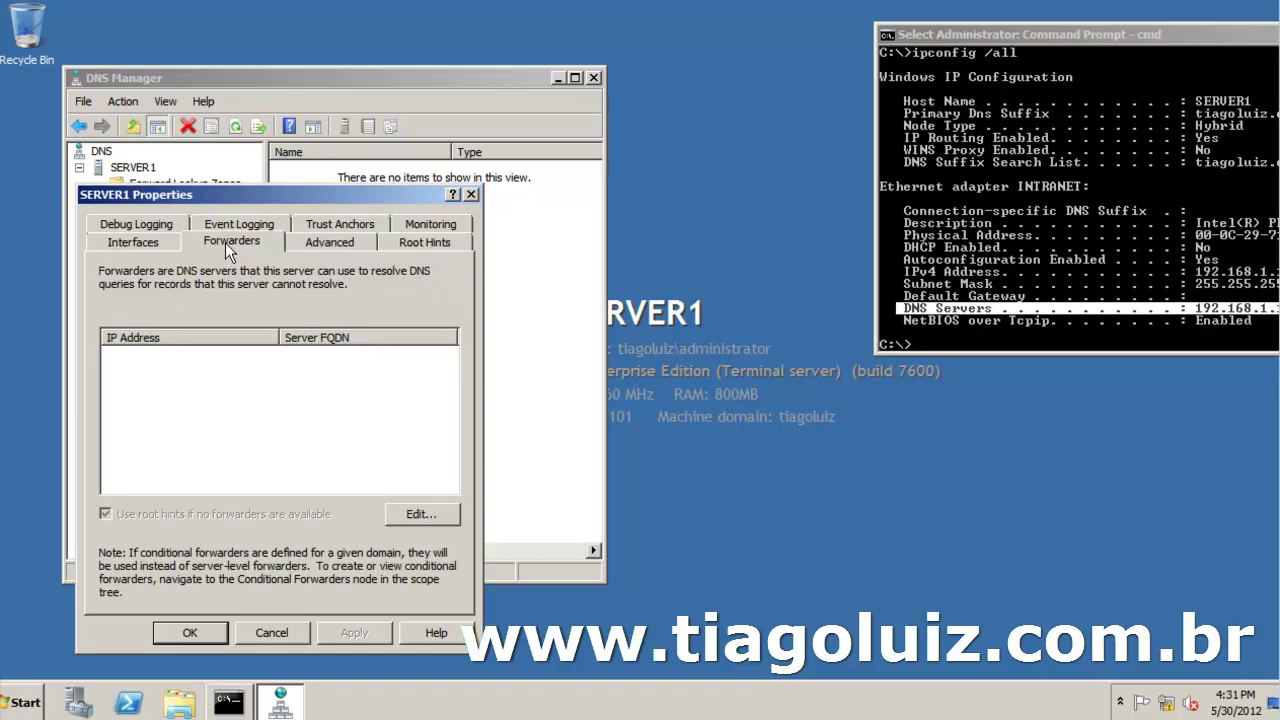
{"action": "left_click", "coordinate": [432, 513]}
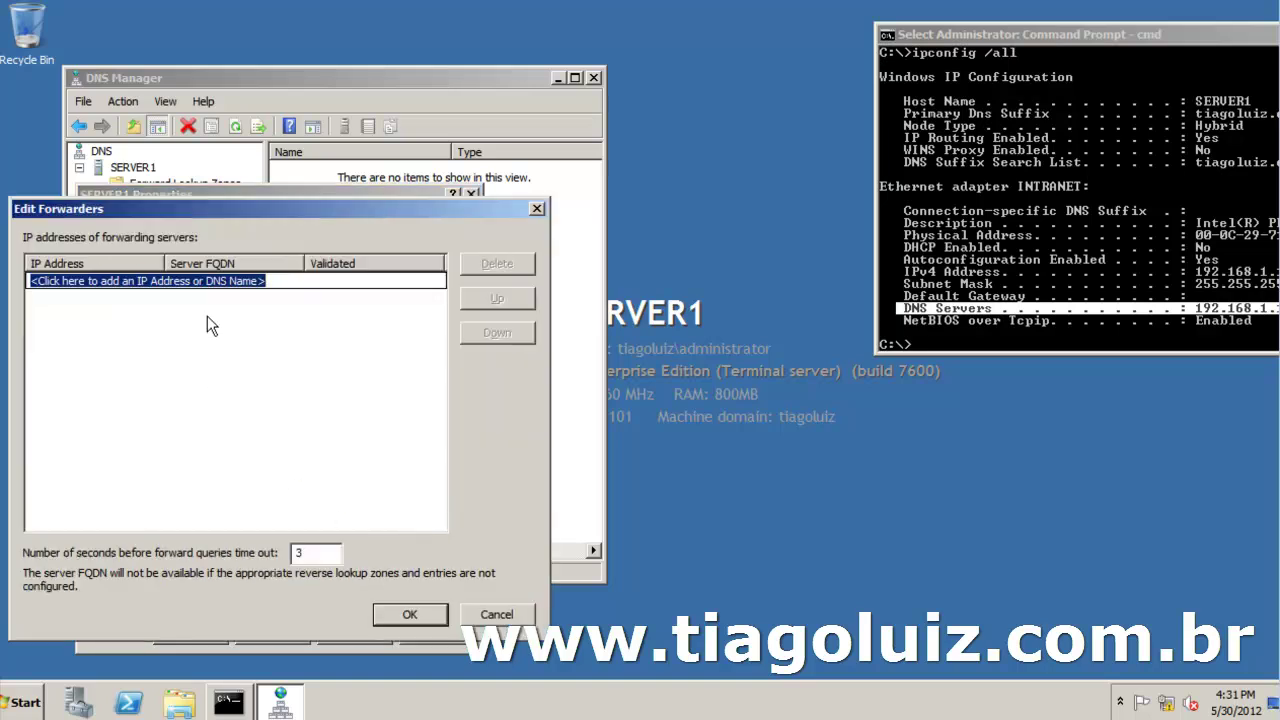
{"action": "type", "text": "192"}
{"action": "key", "text": "BackSpace"}
{"action": "key", "text": "BackSpace"}
{"action": "key", "text": "BackSpace"}
{"action": "type", "text": ".168.1.1"}
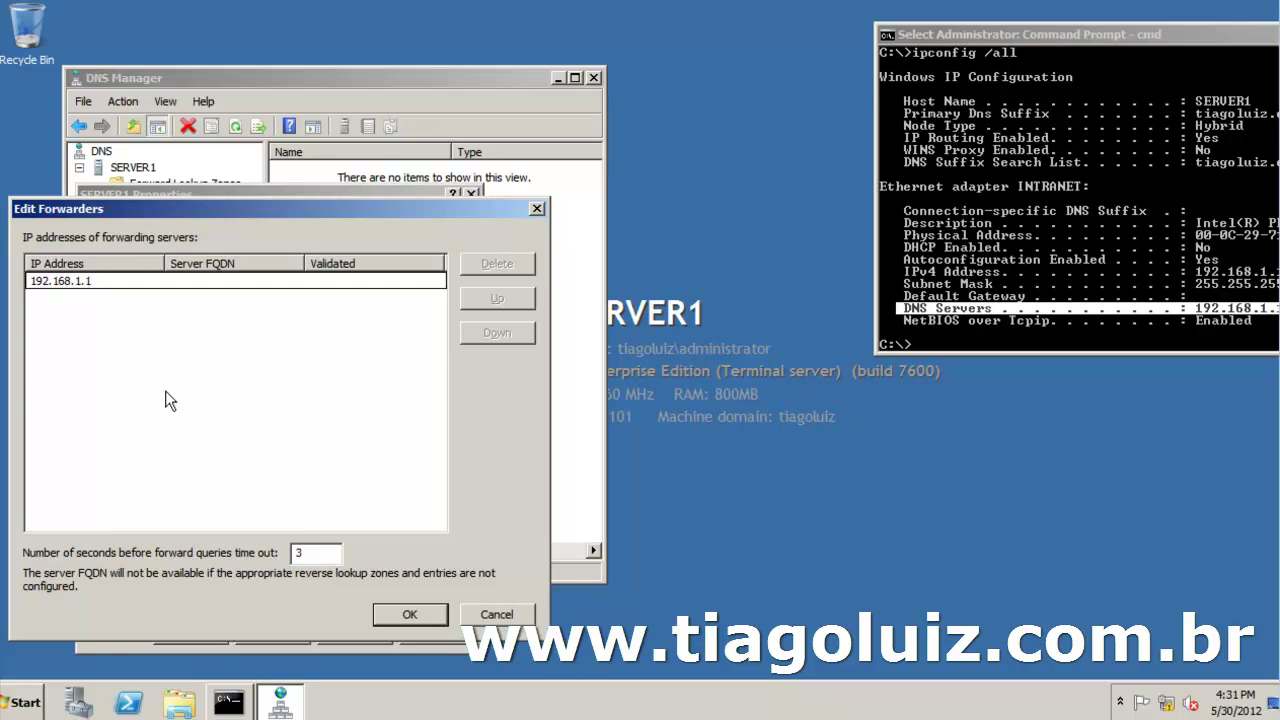
{"action": "key", "text": "Return"}
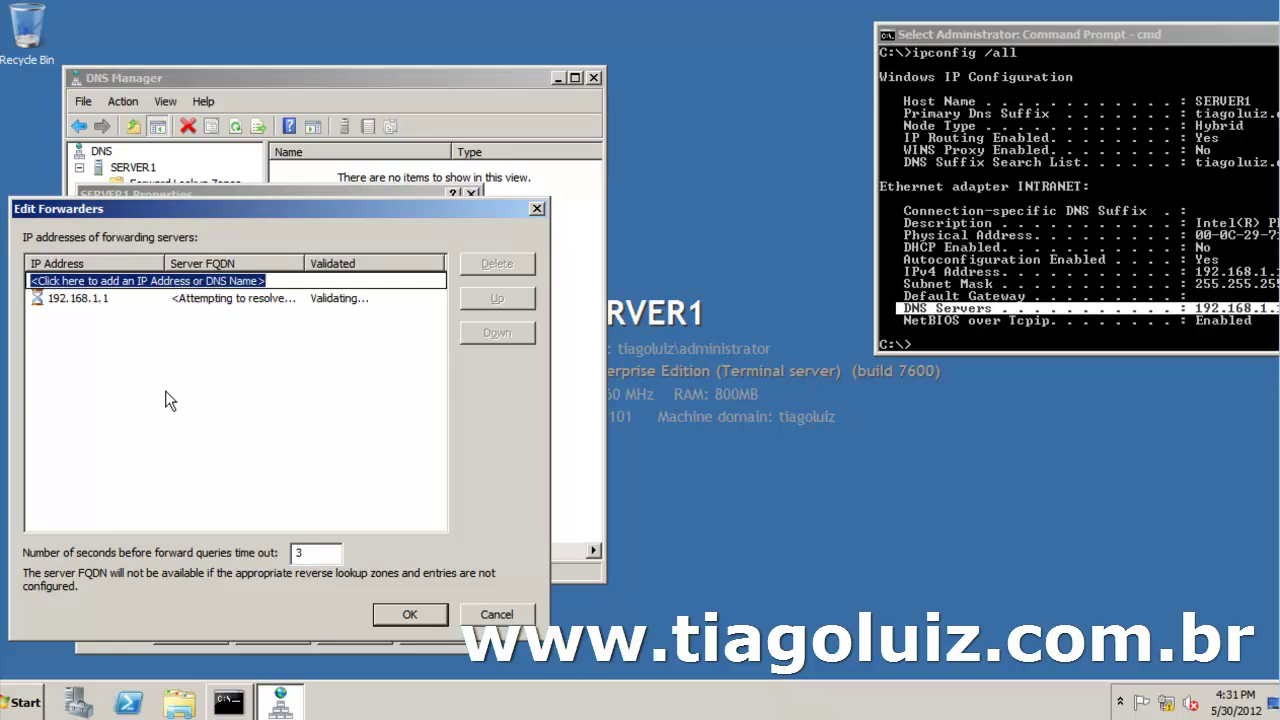
{"action": "left_click", "coordinate": [421, 619]}
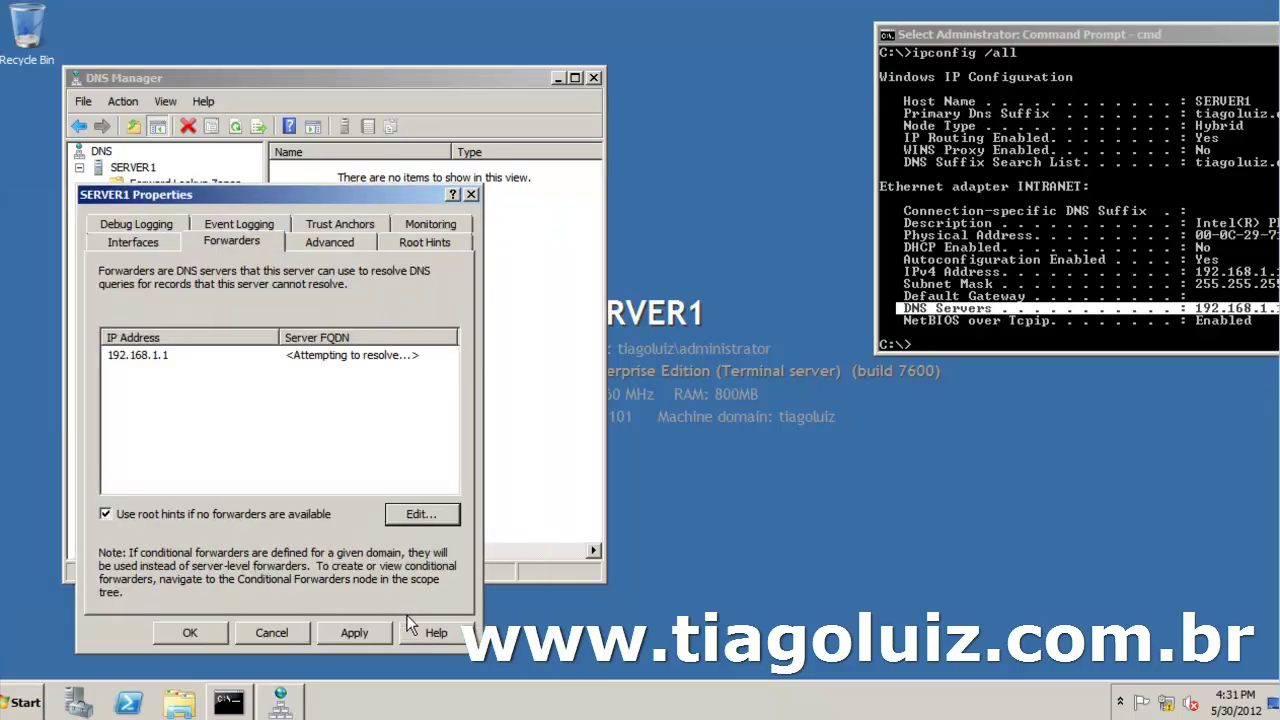
{"action": "left_click", "coordinate": [172, 355]}
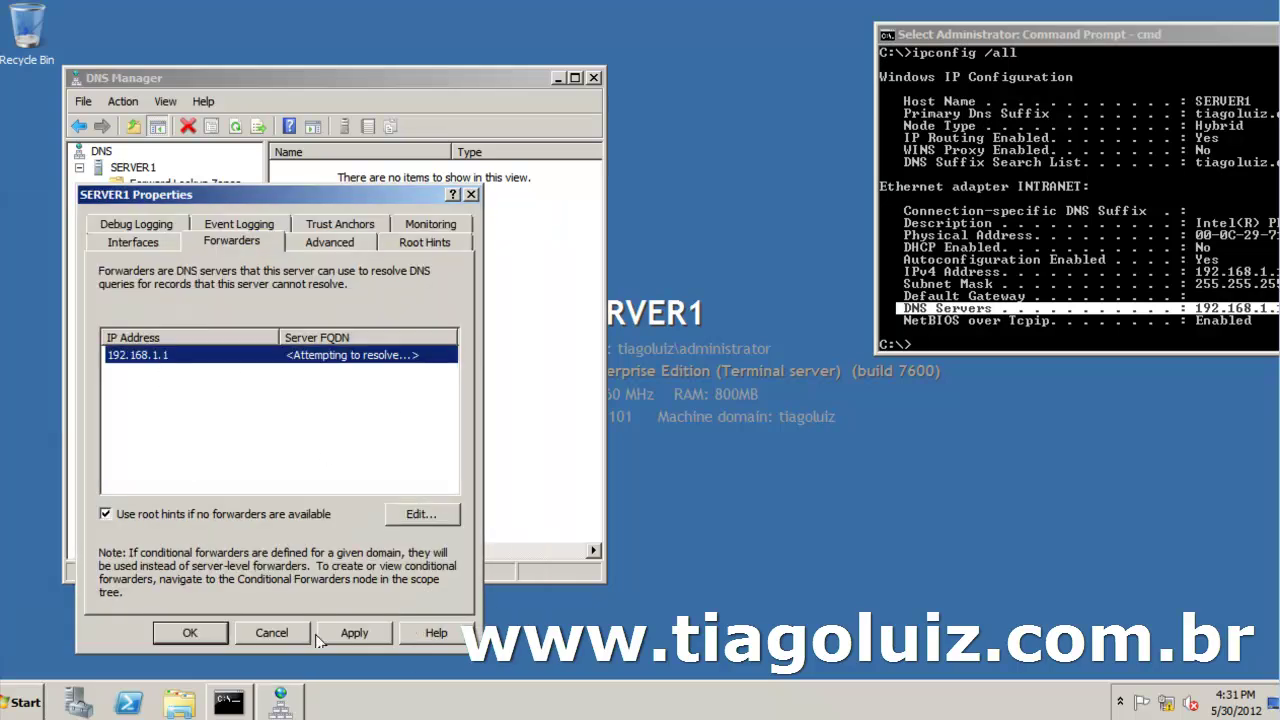
{"action": "left_click", "coordinate": [182, 631]}
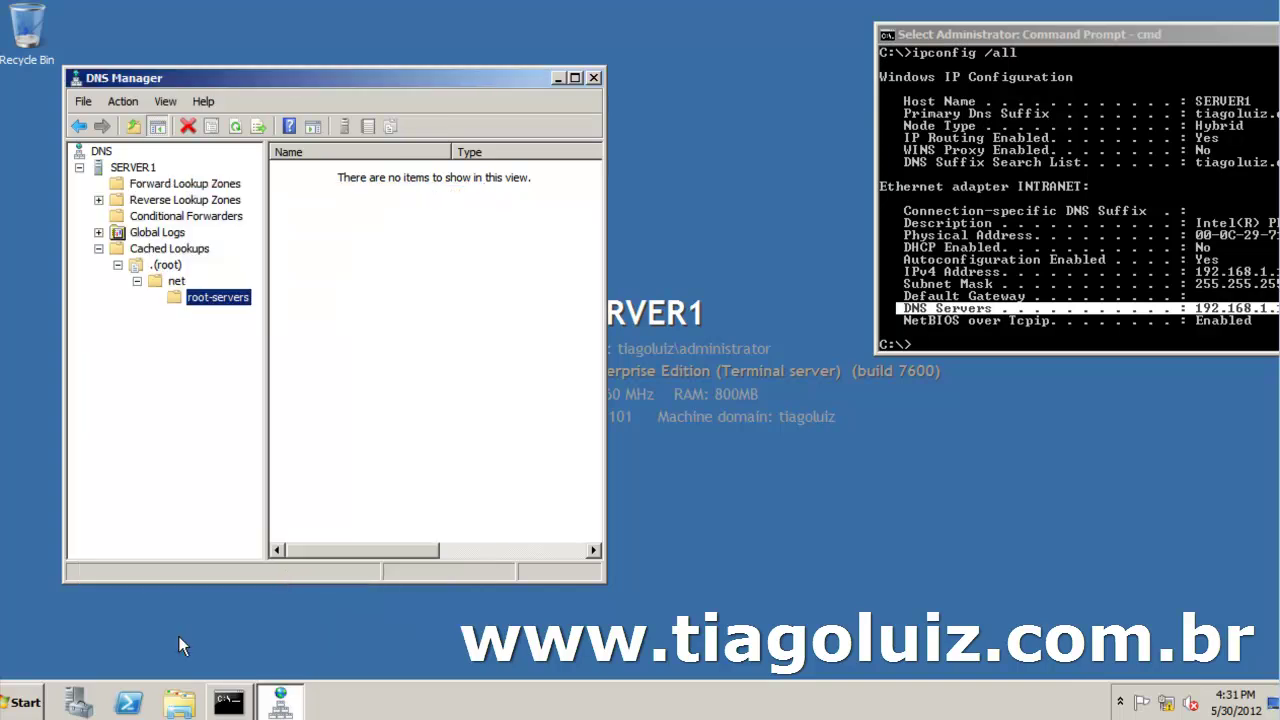
Refresh Cached Lookups and browse .(root), br and com to the cached tiagoluiz records.
{"action": "left_click", "coordinate": [180, 249]}
{"action": "key", "text": "F5"}
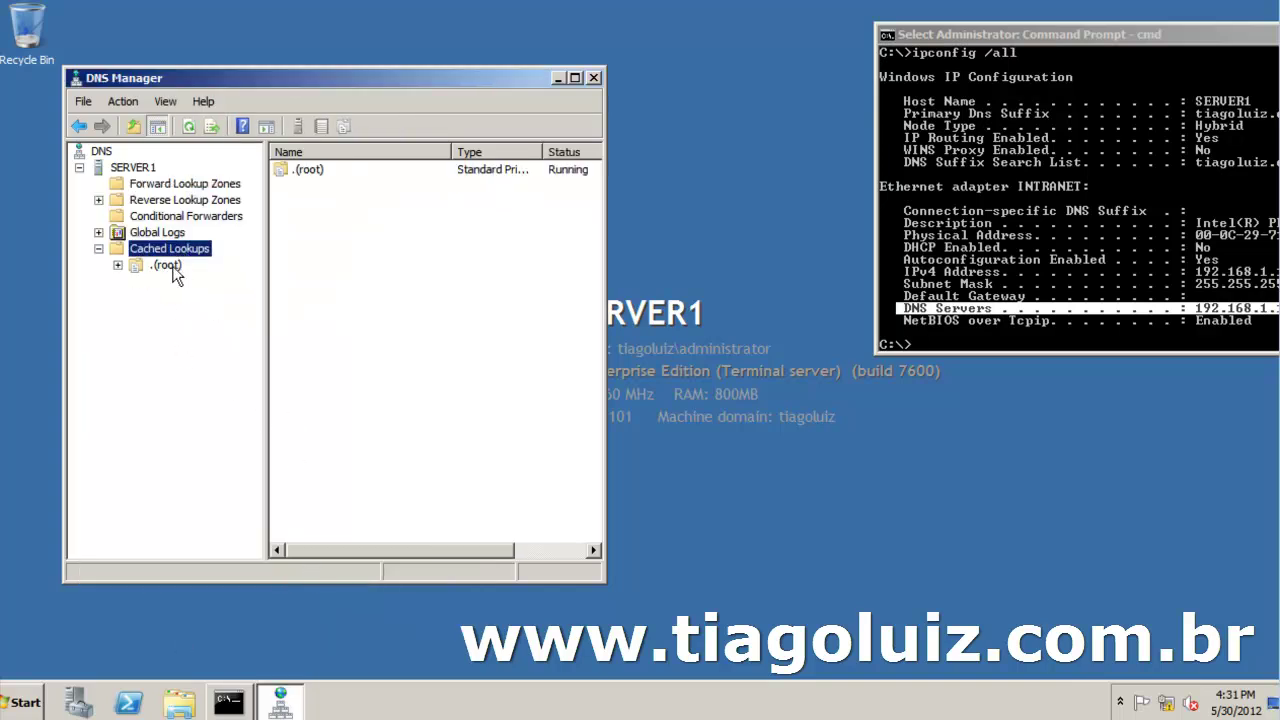
{"action": "left_click", "coordinate": [118, 265]}
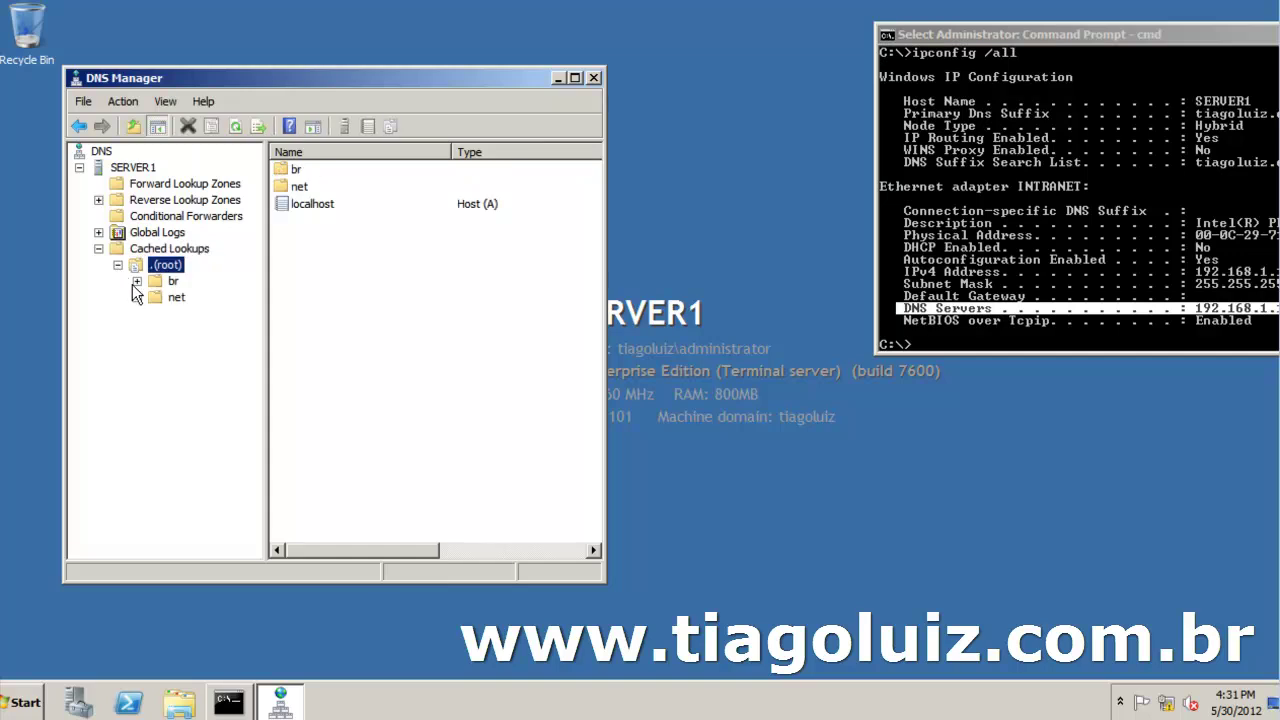
{"action": "double_click", "coordinate": [173, 281]}
{"action": "double_click", "coordinate": [192, 298]}
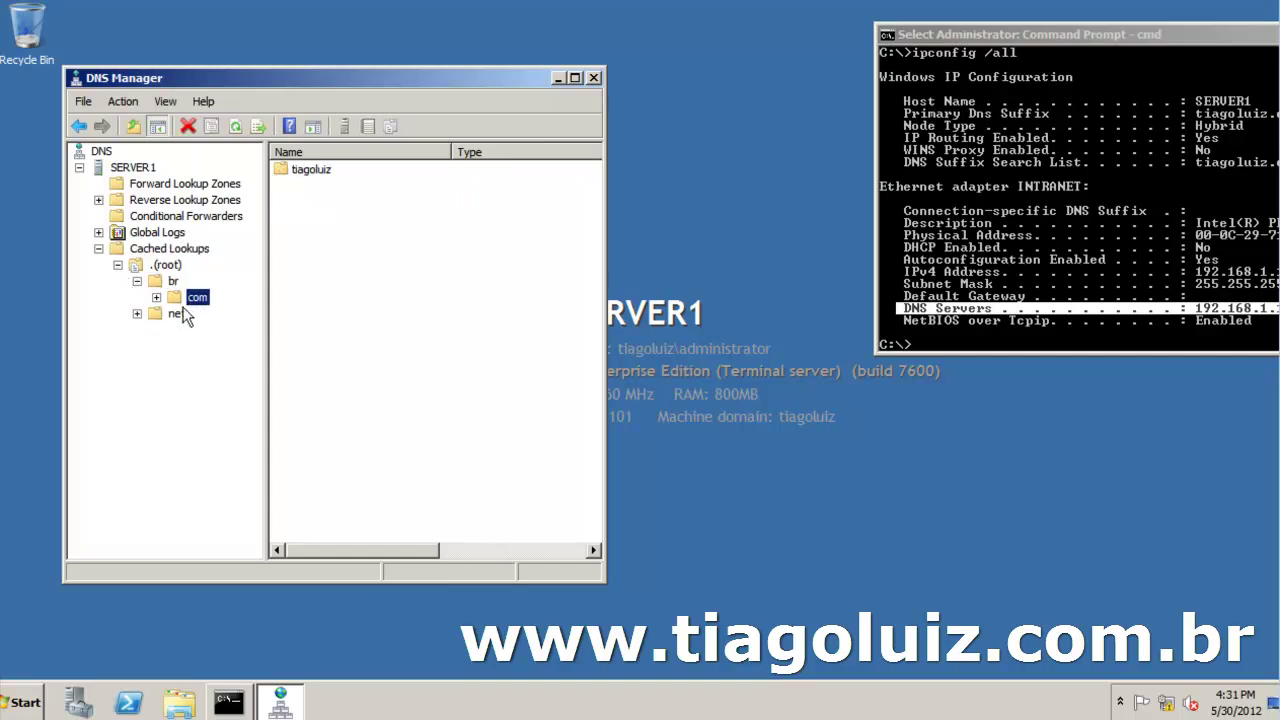
{"action": "left_click", "coordinate": [226, 314]}
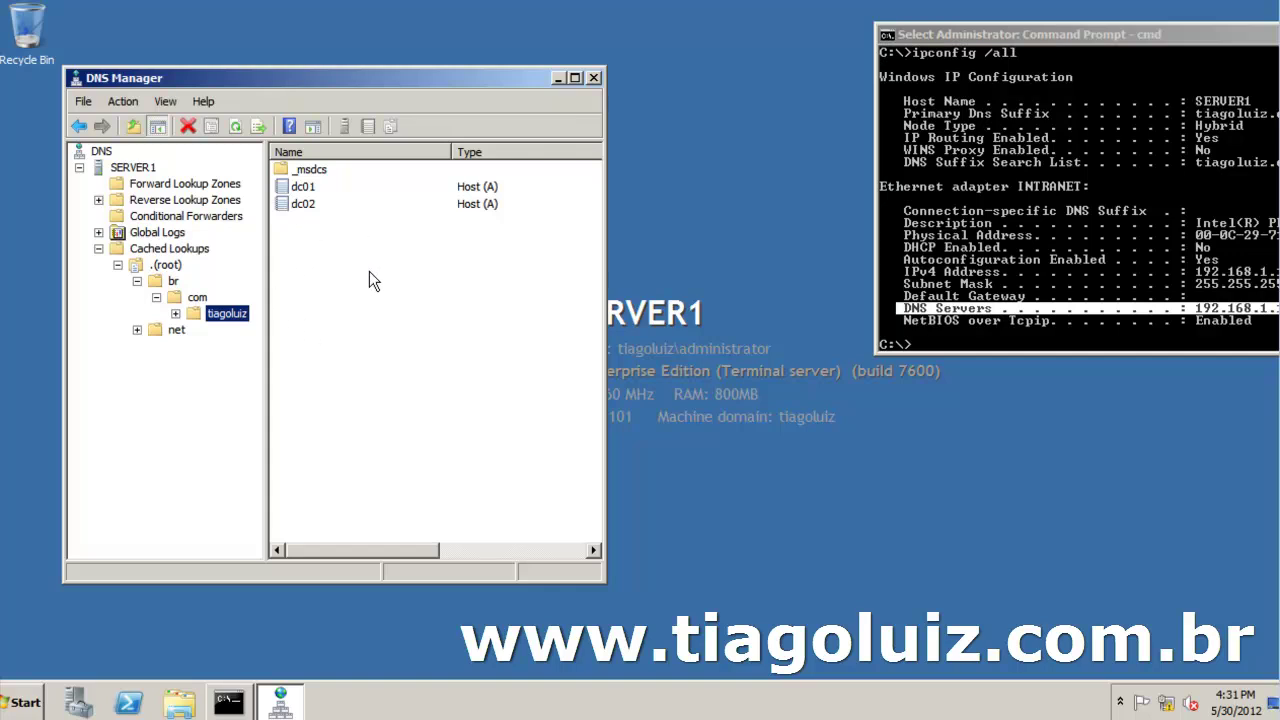
Browse the br branch of Cached Lookups down to the contents of the tiagoluiz folder.
{"action": "left_click", "coordinate": [139, 284]}
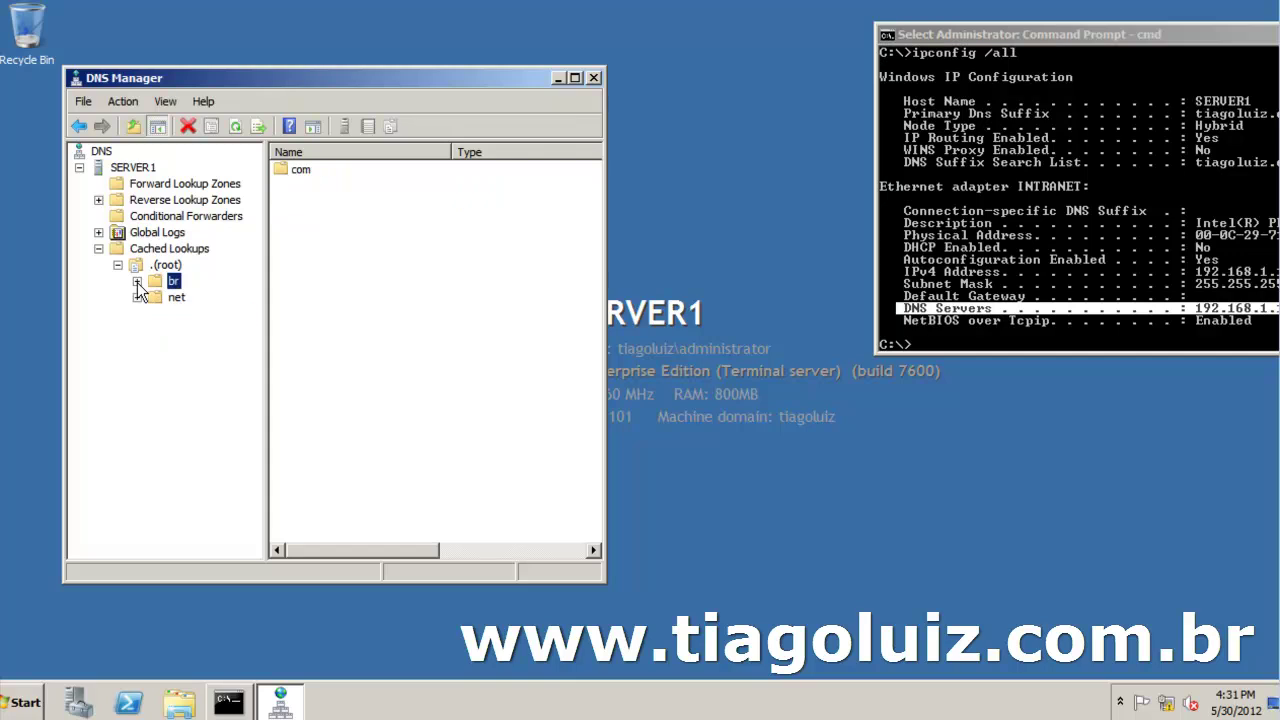
{"action": "left_click", "coordinate": [175, 313]}
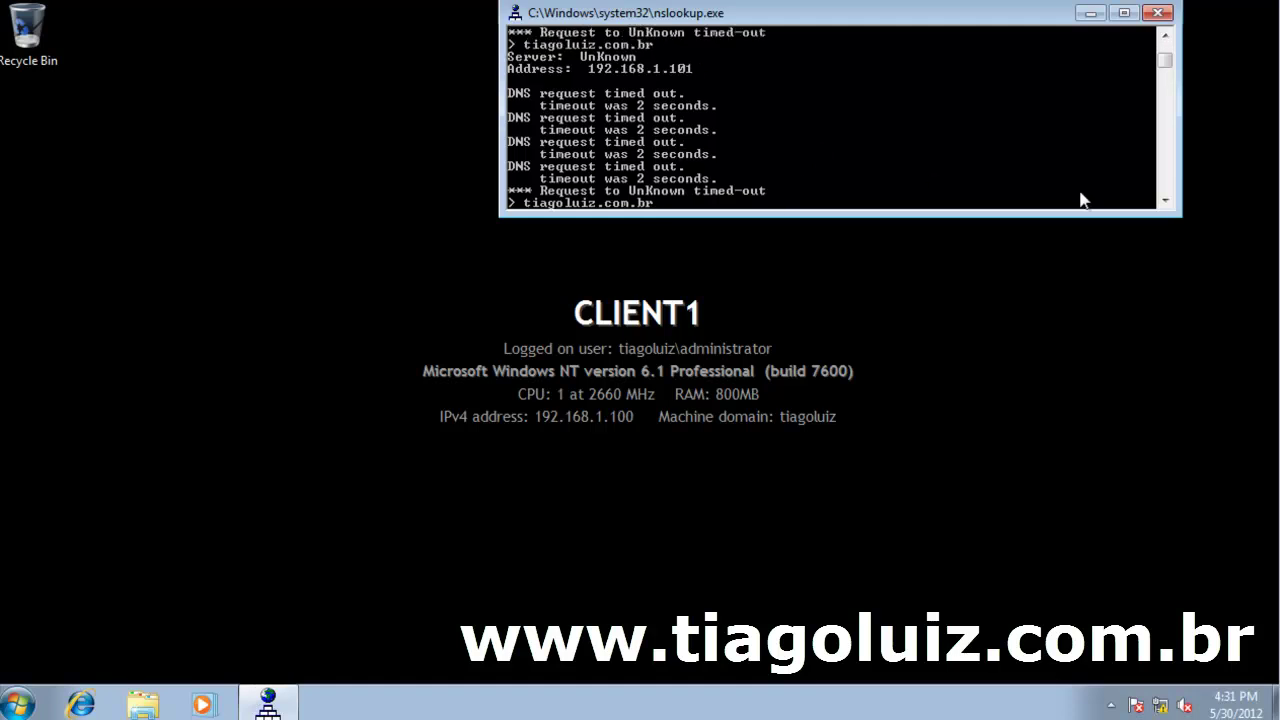
On CLIENT1, enlarge and reposition the nslookup window and run the pending tiagoluiz.com.br query.
{"action": "left_click_drag", "start_coordinate": [1054, 215], "coordinate": [1012, 372]}
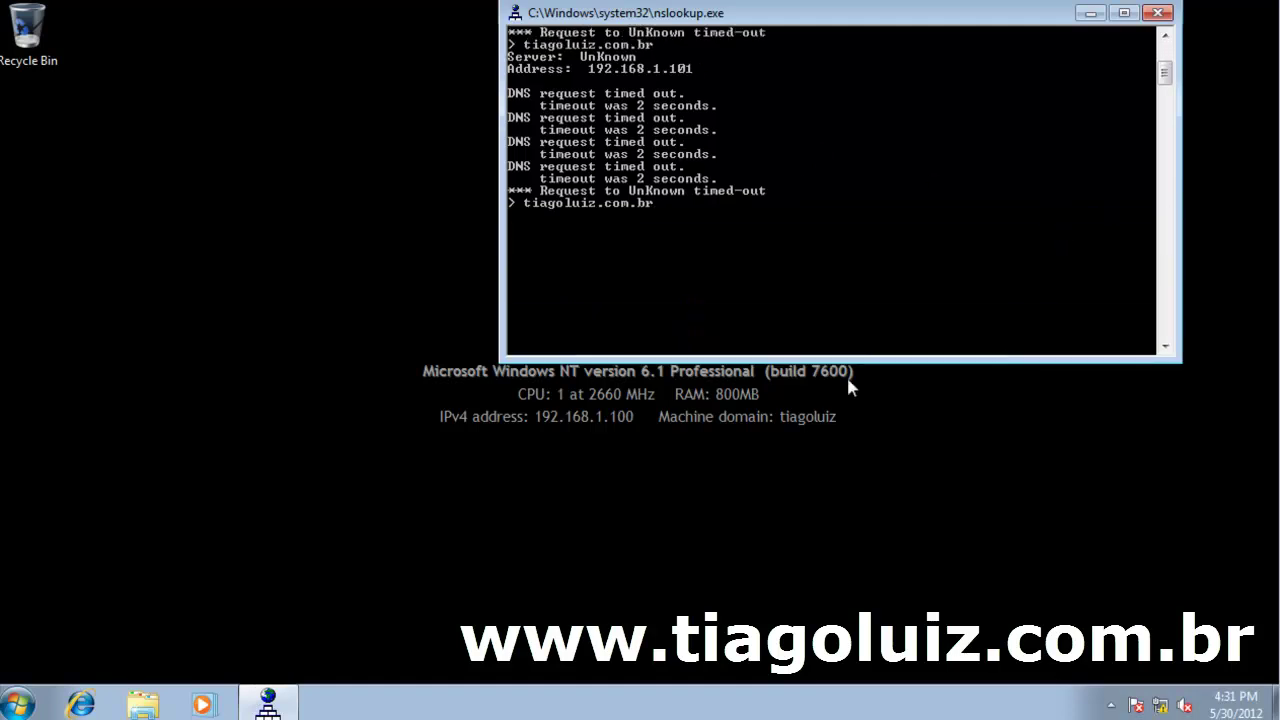
{"action": "left_click_drag", "start_coordinate": [770, 15], "coordinate": [1033, 156]}
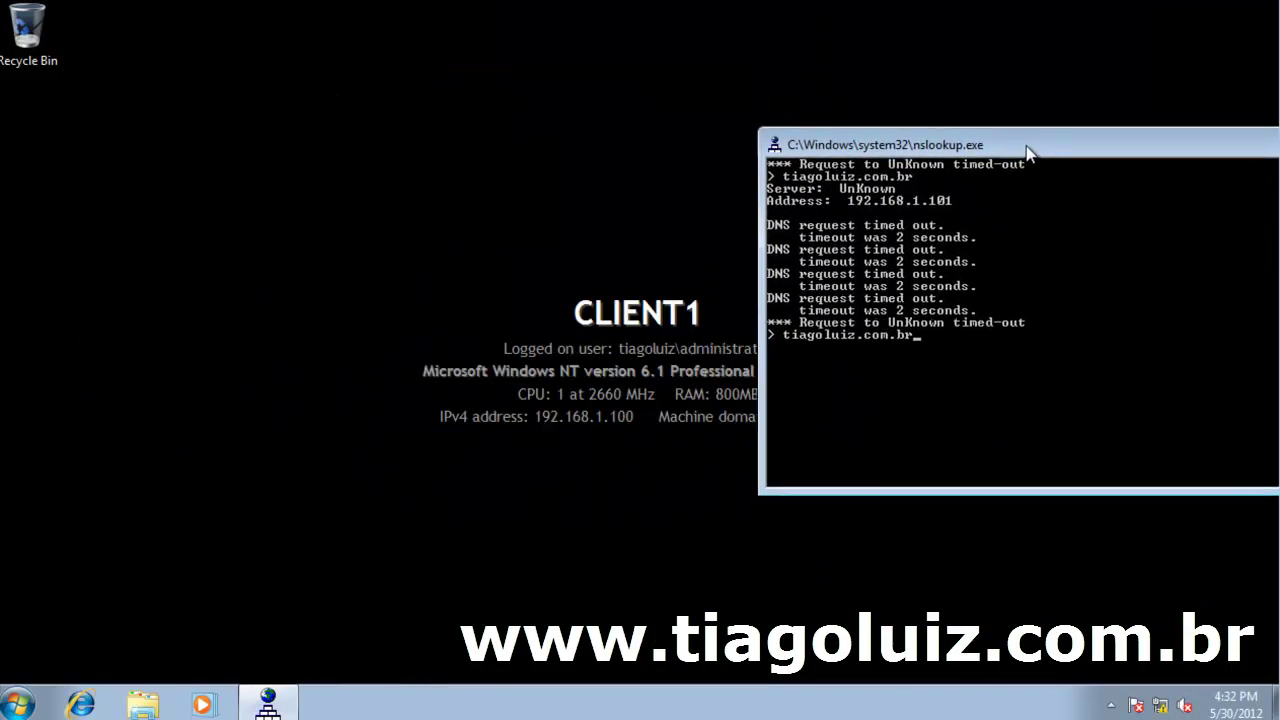
{"action": "key", "text": "Return"}
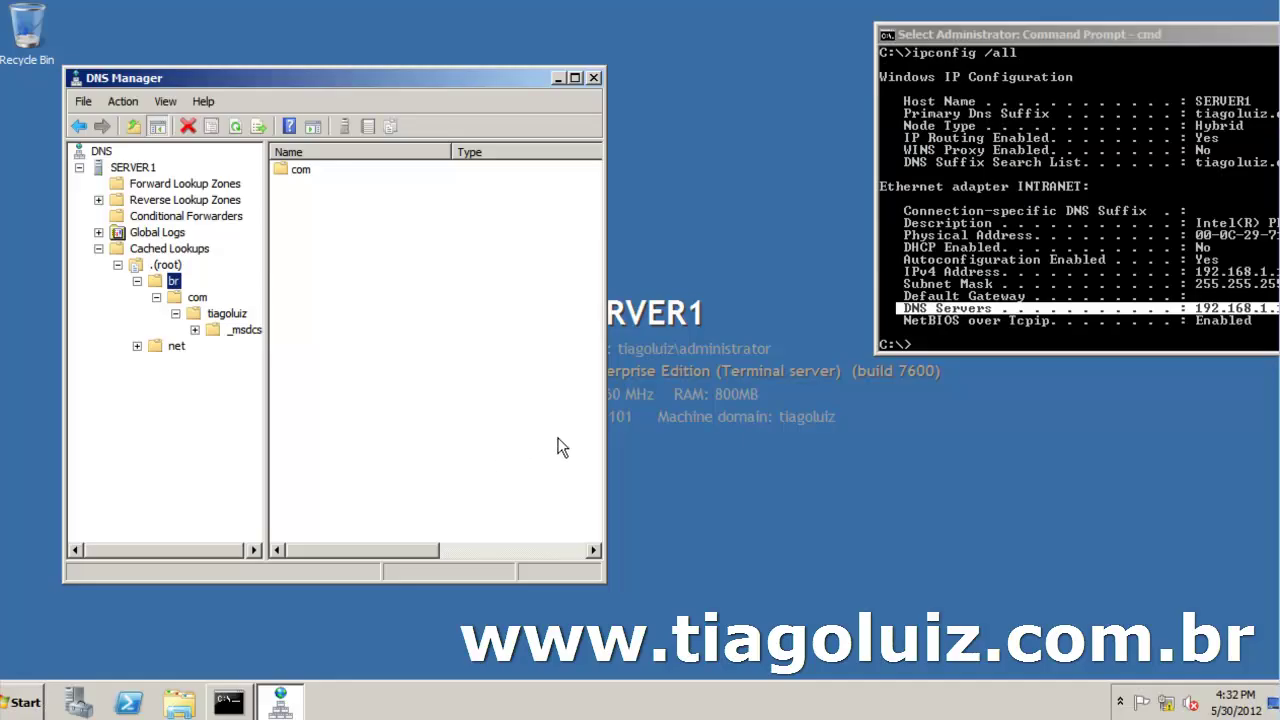
On SERVER1, launch nslookup, query tiagoluiz.com.br and place its window clear of DNS Manager.
{"action": "key", "text": "super+r"}
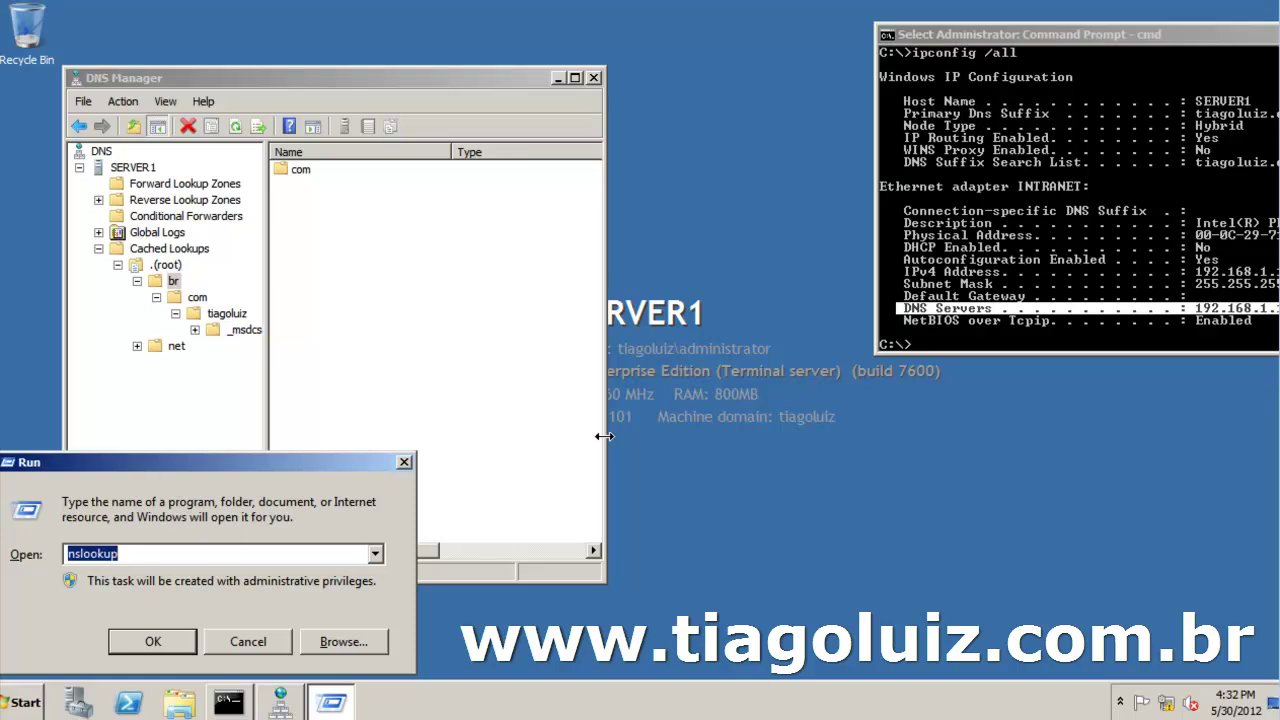
{"action": "key", "text": "Return"}
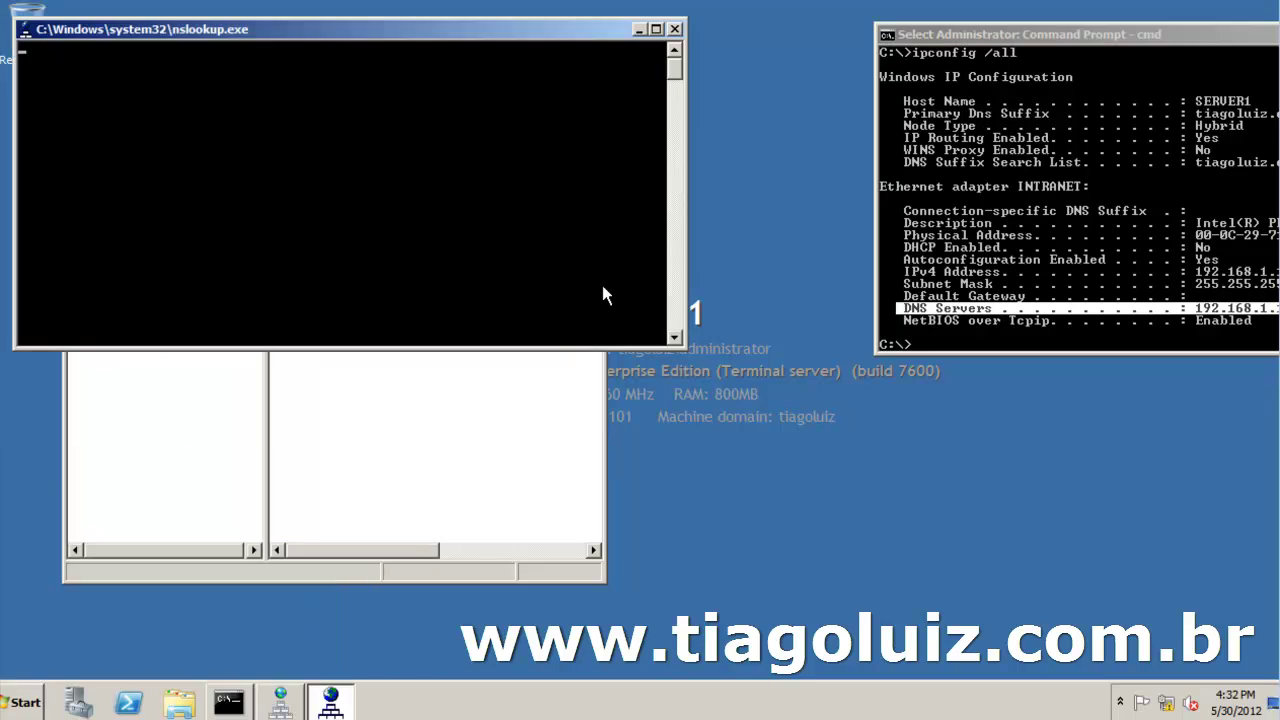
{"action": "type", "text": "tiagoluiz.com.br"}
{"action": "key", "text": "Return"}
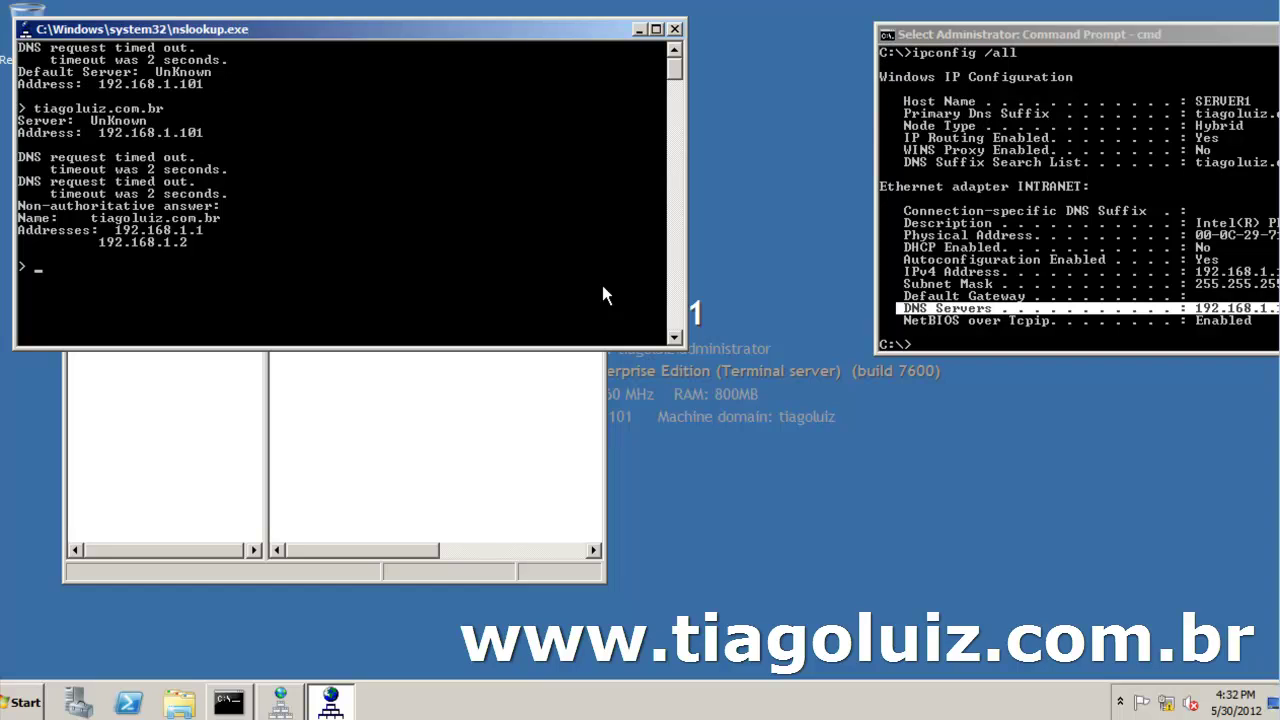
{"action": "left_click_drag", "start_coordinate": [398, 27], "coordinate": [1086, 283]}
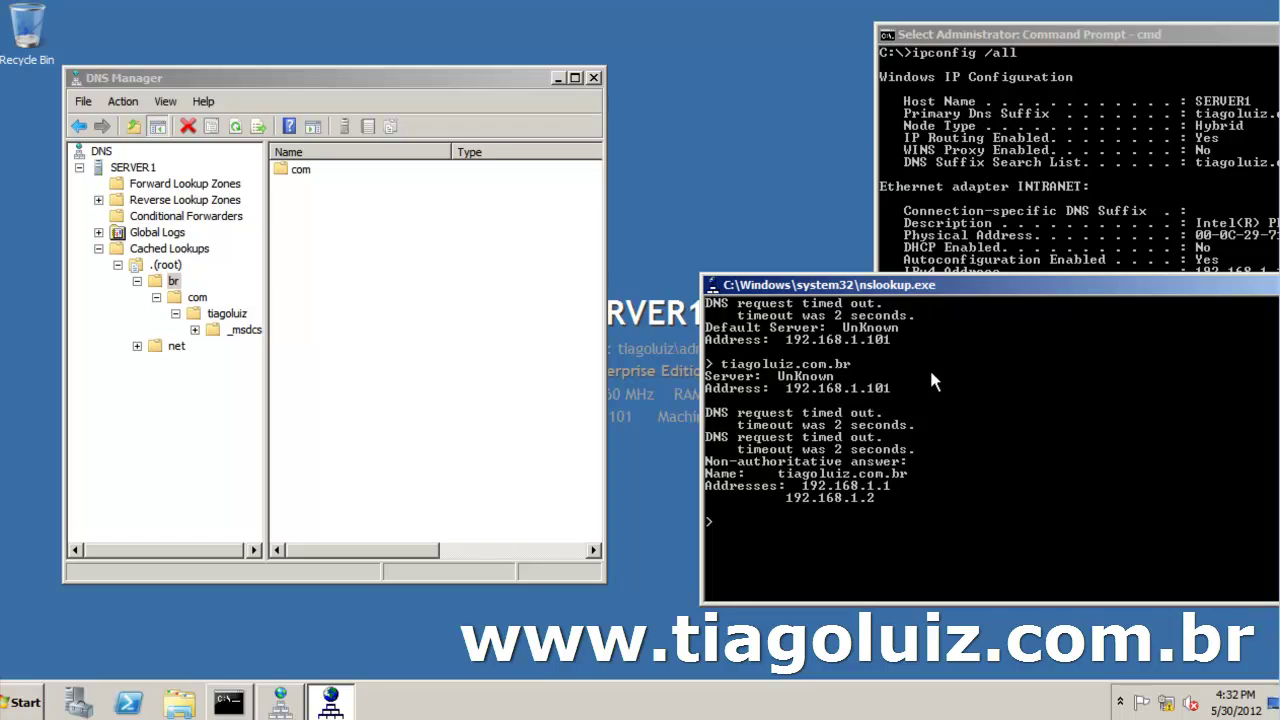
{"action": "left_click_drag", "start_coordinate": [942, 285], "coordinate": [1016, 336]}
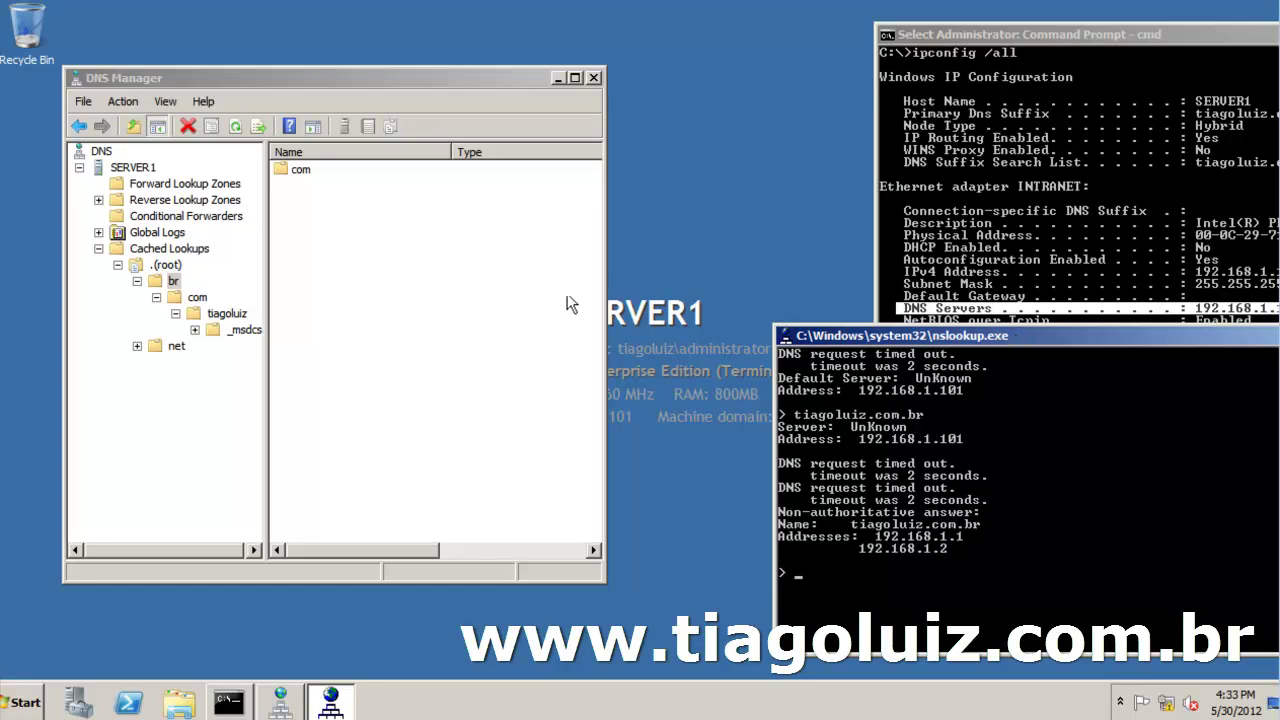
Review the forwarder in SERVER1's DNS properties beside the nslookup output, close without changes and show Forward Lookup Zones.
{"action": "left_click", "coordinate": [129, 170]}
{"action": "right_click", "coordinate": [129, 172]}
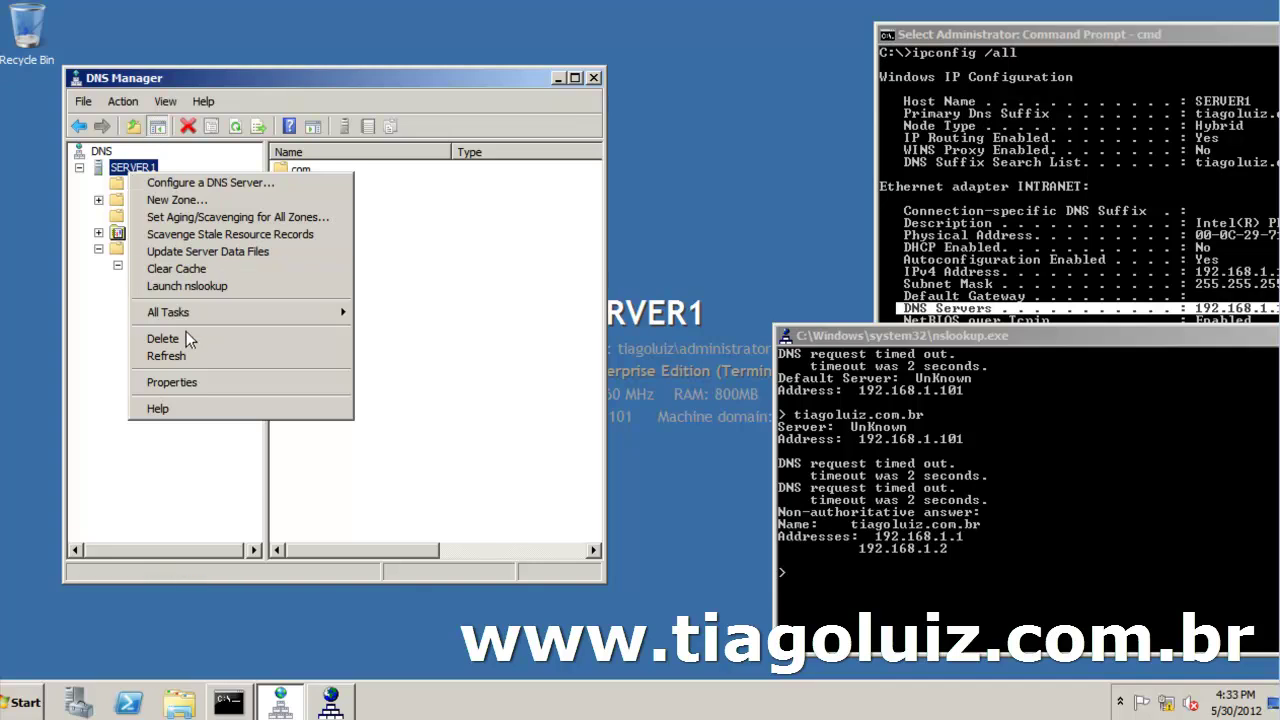
{"action": "left_click", "coordinate": [186, 382]}
{"action": "left_click", "coordinate": [213, 245]}
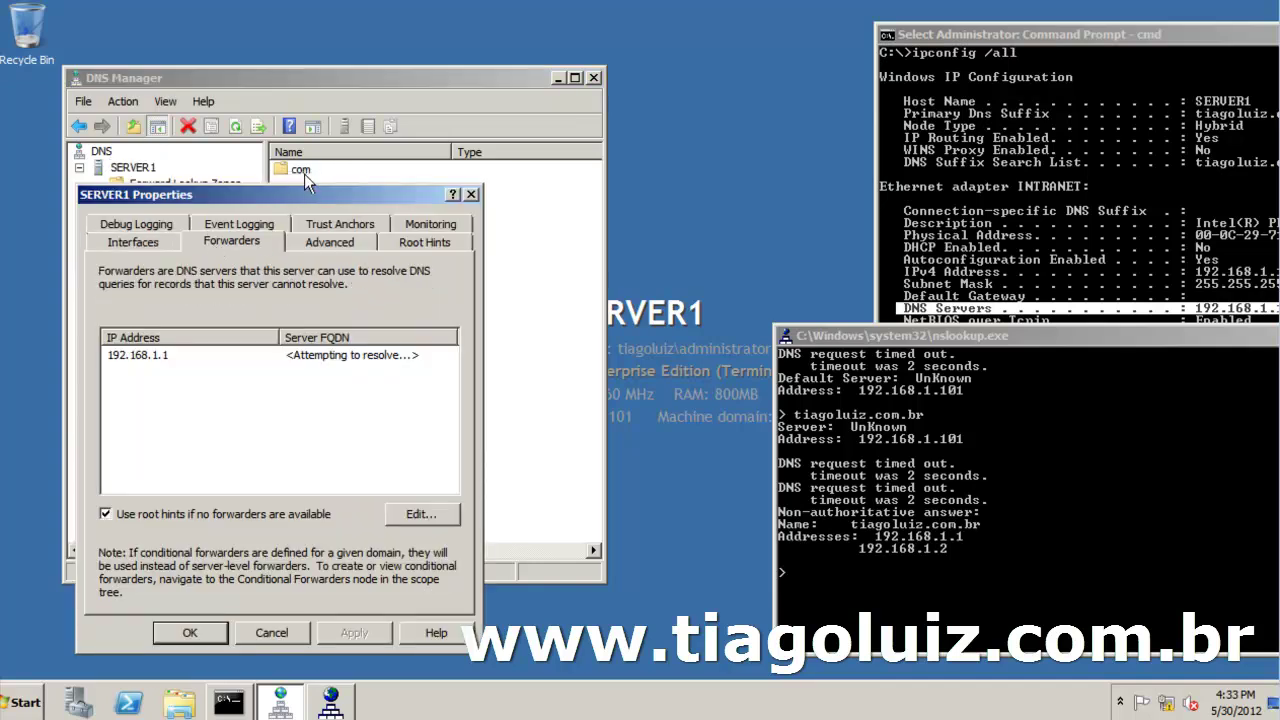
{"action": "left_click_drag", "start_coordinate": [290, 194], "coordinate": [274, 81]}
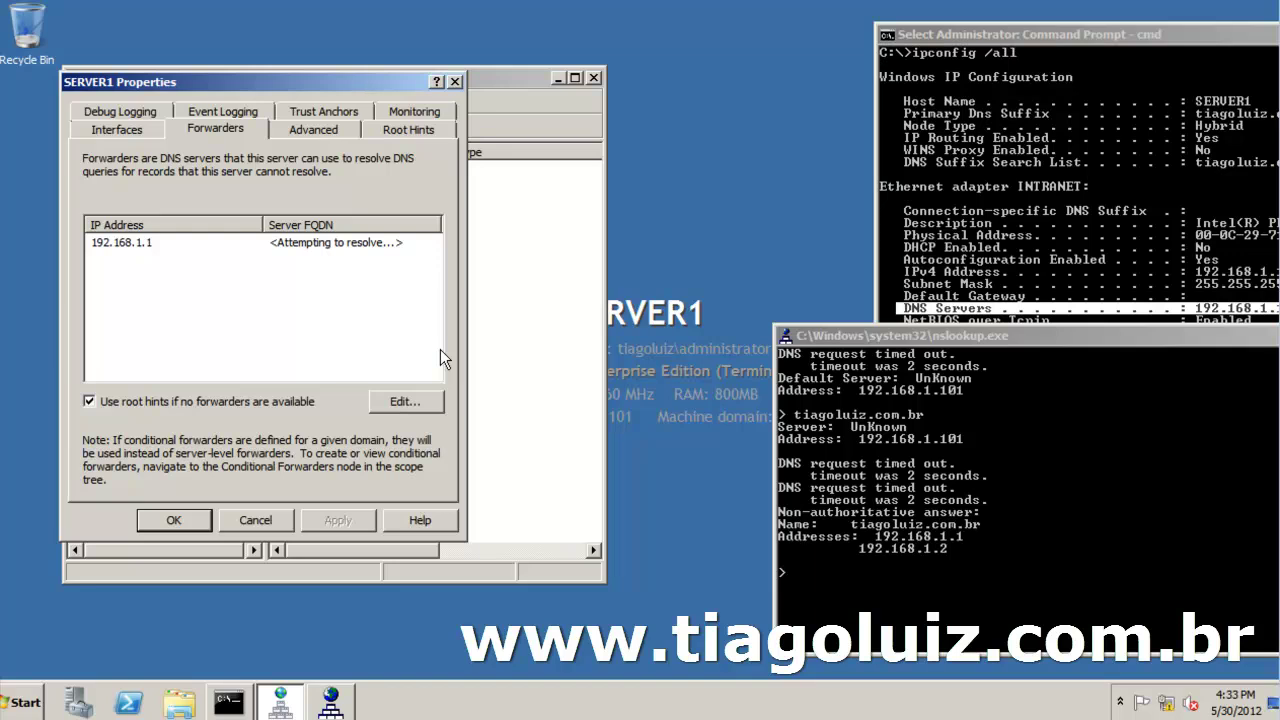
{"action": "left_click_drag", "start_coordinate": [896, 338], "coordinate": [894, 313]}
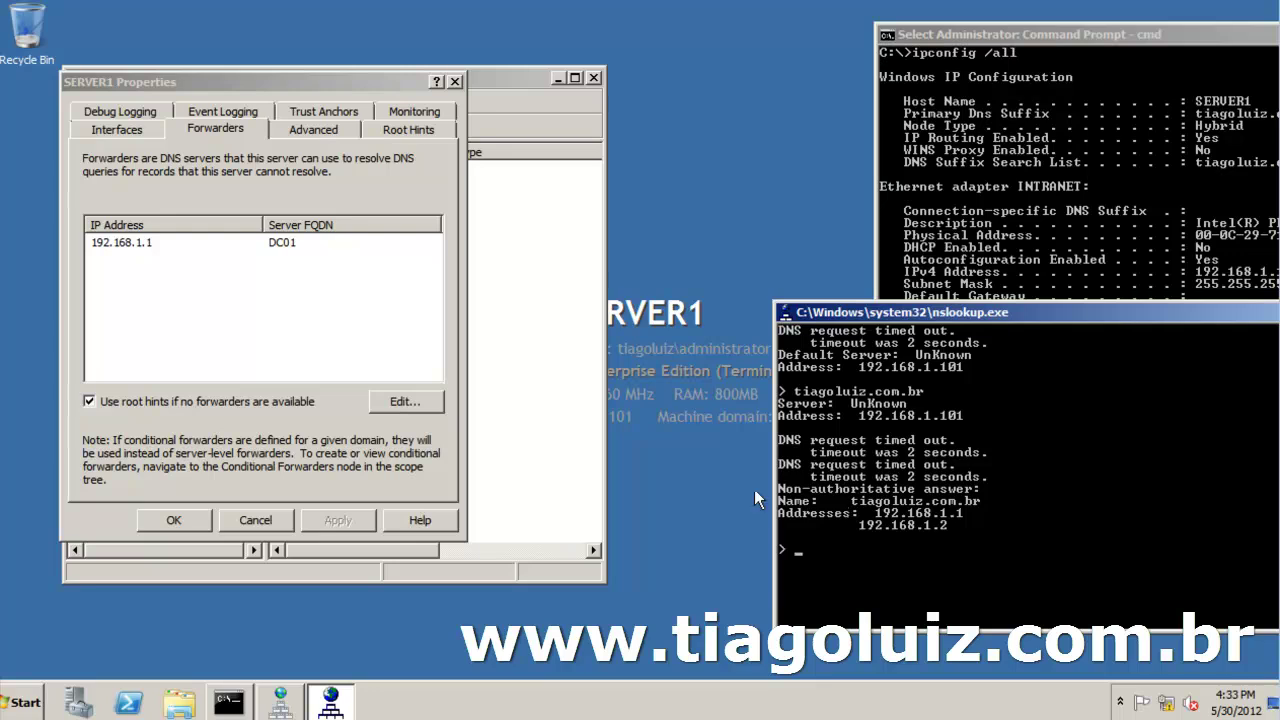
{"action": "left_click", "coordinate": [282, 527]}
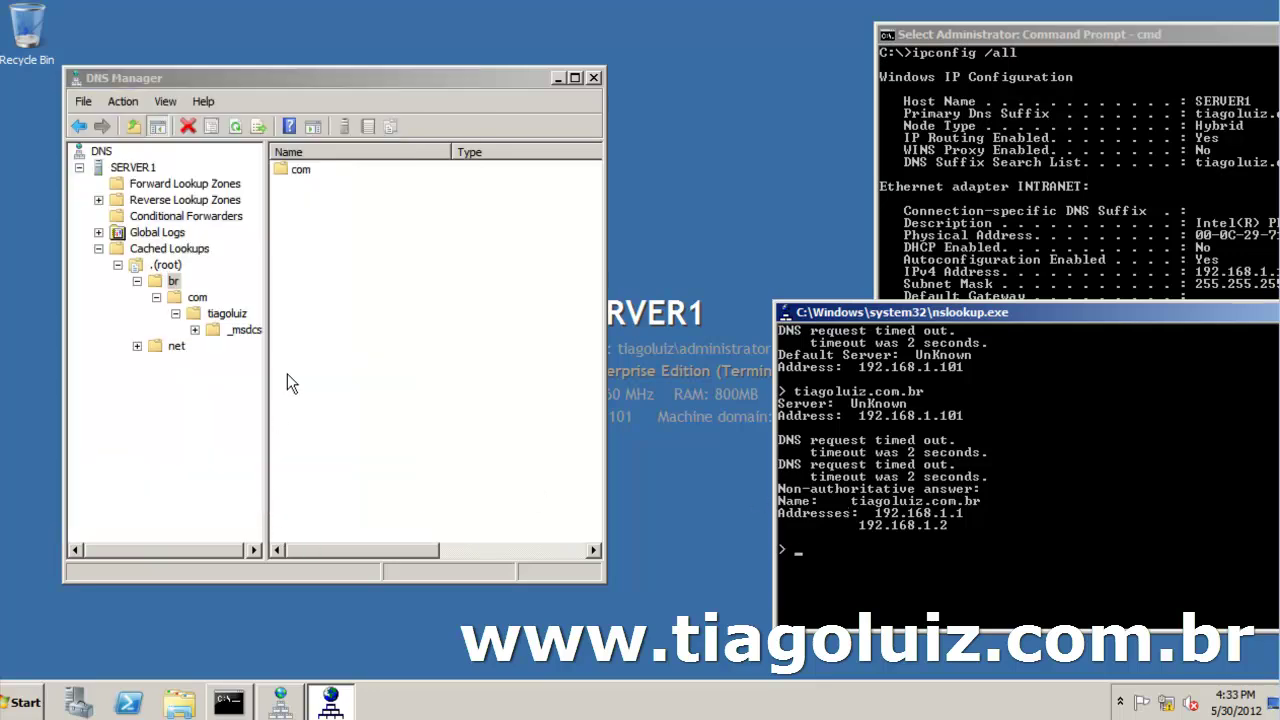
{"action": "left_click", "coordinate": [165, 184]}
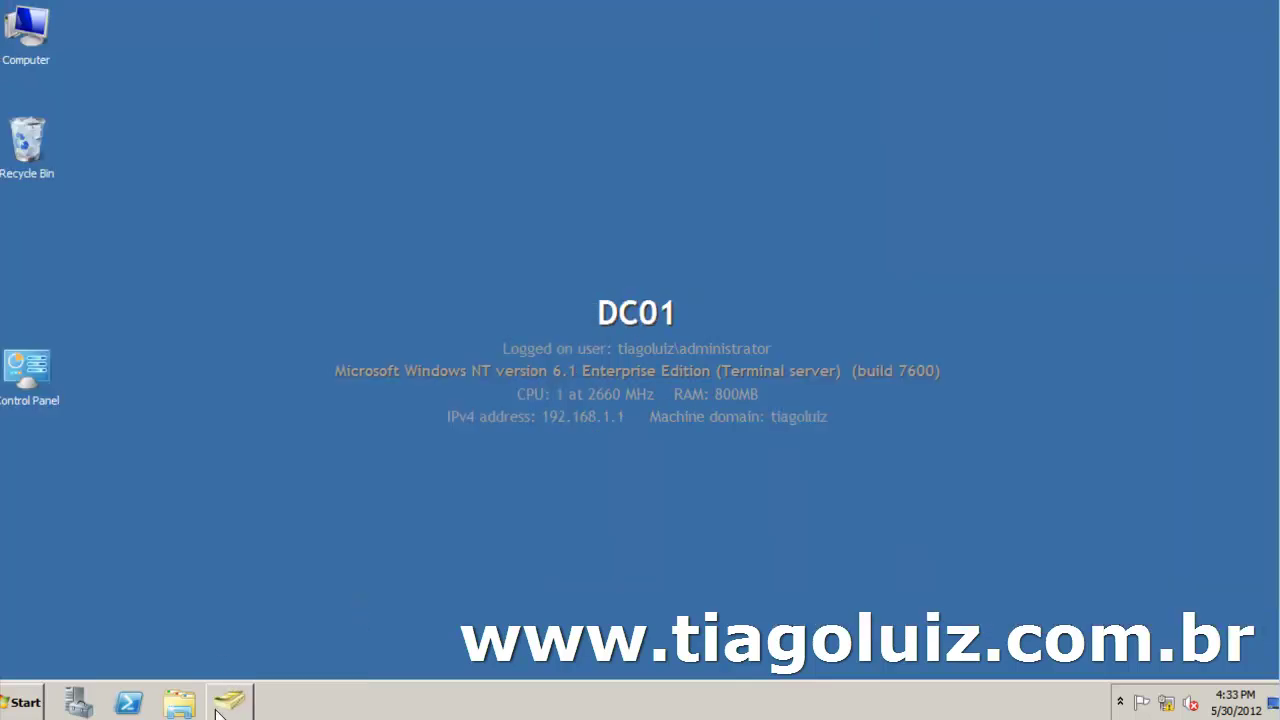
On DC01, open DNS Manager, select the tiagoluiz.com.br forward lookup zone and restore the window to a smaller size.
{"action": "left_click", "coordinate": [25, 703]}
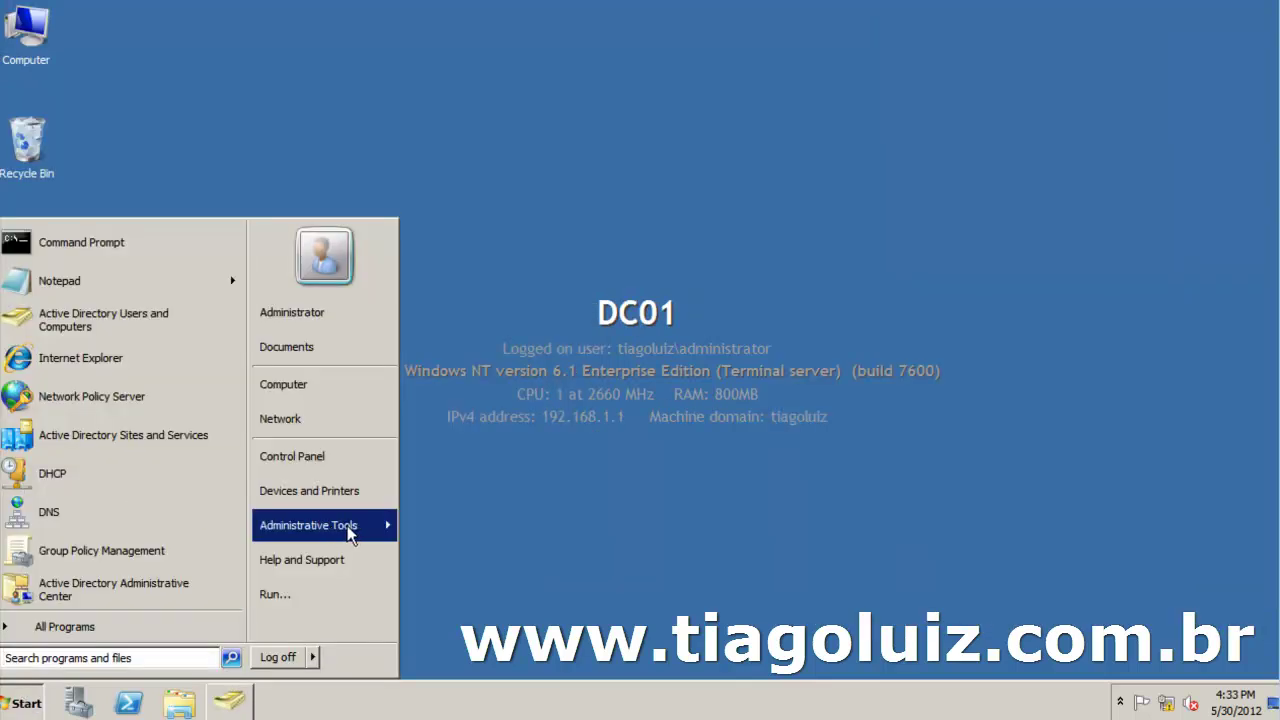
{"action": "left_click", "coordinate": [91, 515]}
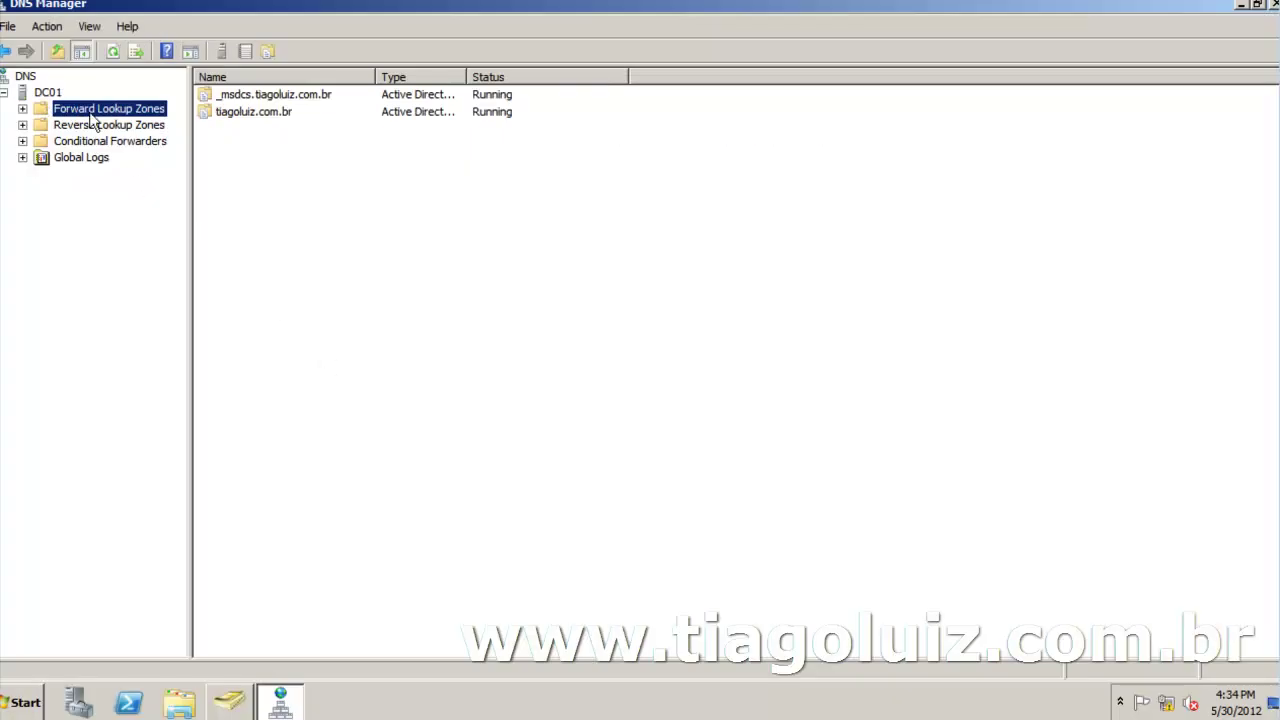
{"action": "left_click", "coordinate": [270, 111]}
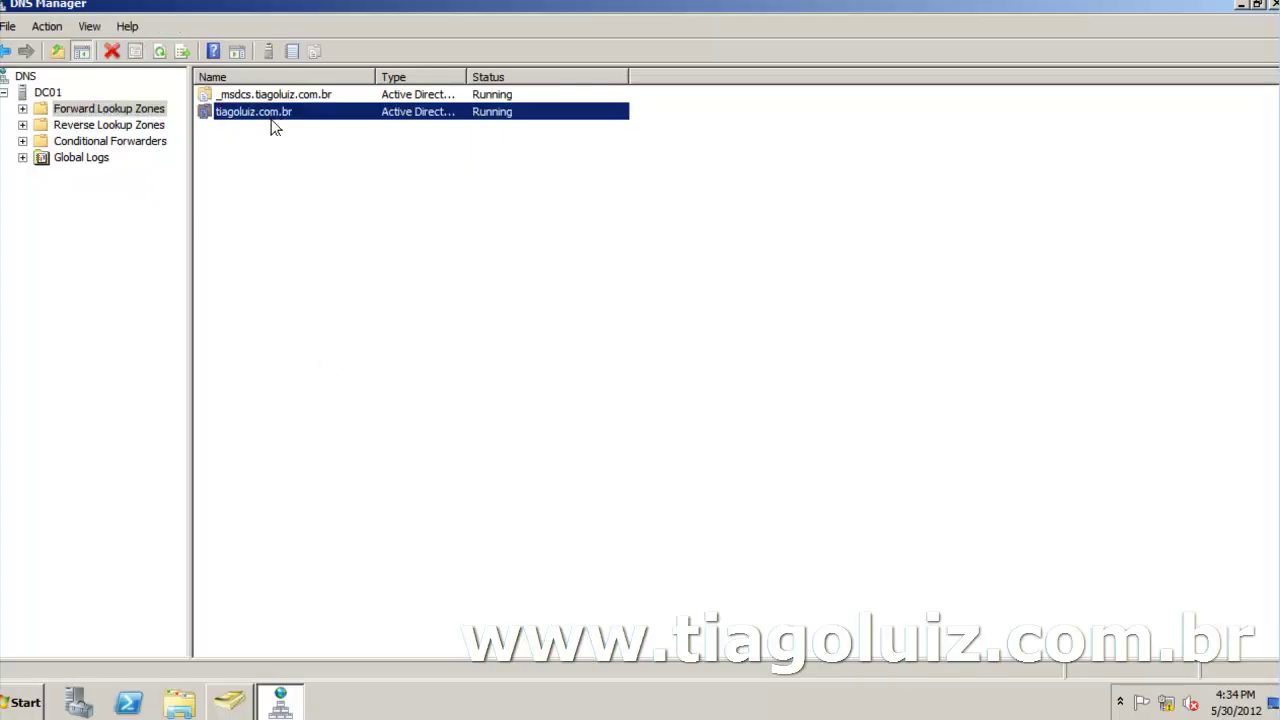
{"action": "double_click", "coordinate": [540, 6]}
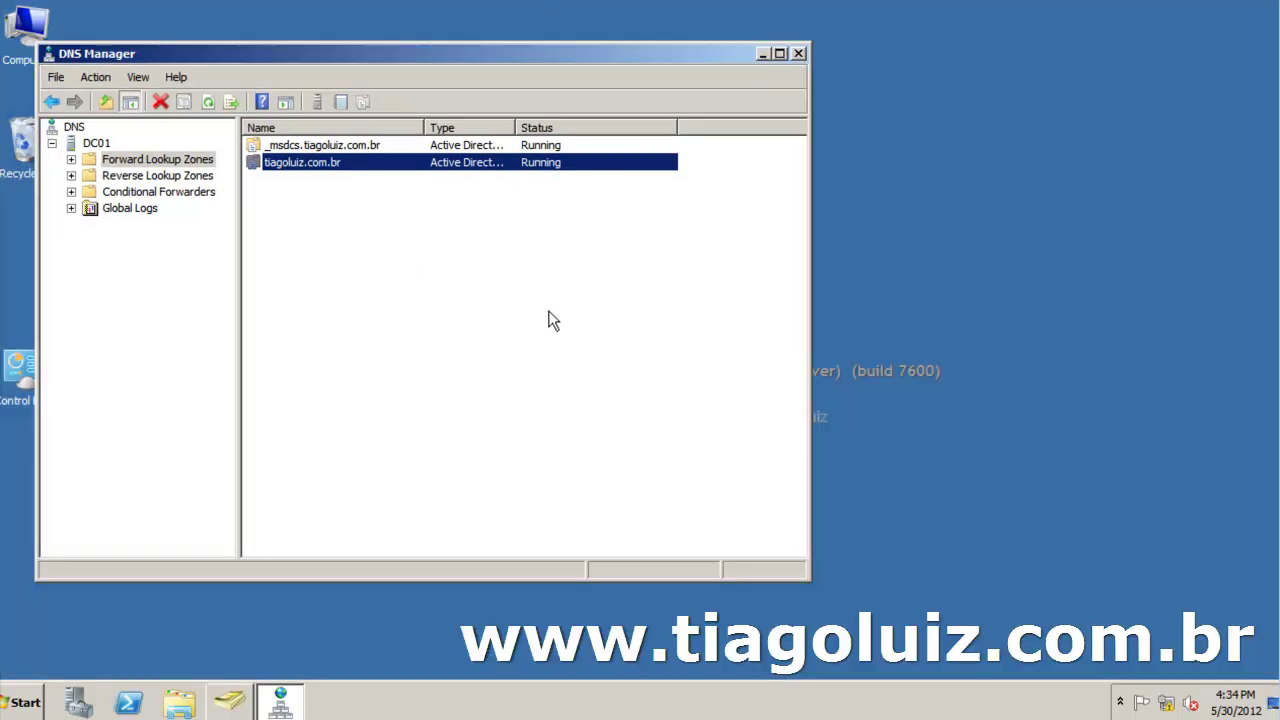
Launch nslookup on DC01, move its window aside and enter tiagoluiz.com.br as the query without submitting it.
{"action": "key", "text": "super+r"}
{"action": "type", "text": "nslookup"}
{"action": "key", "text": "Return"}
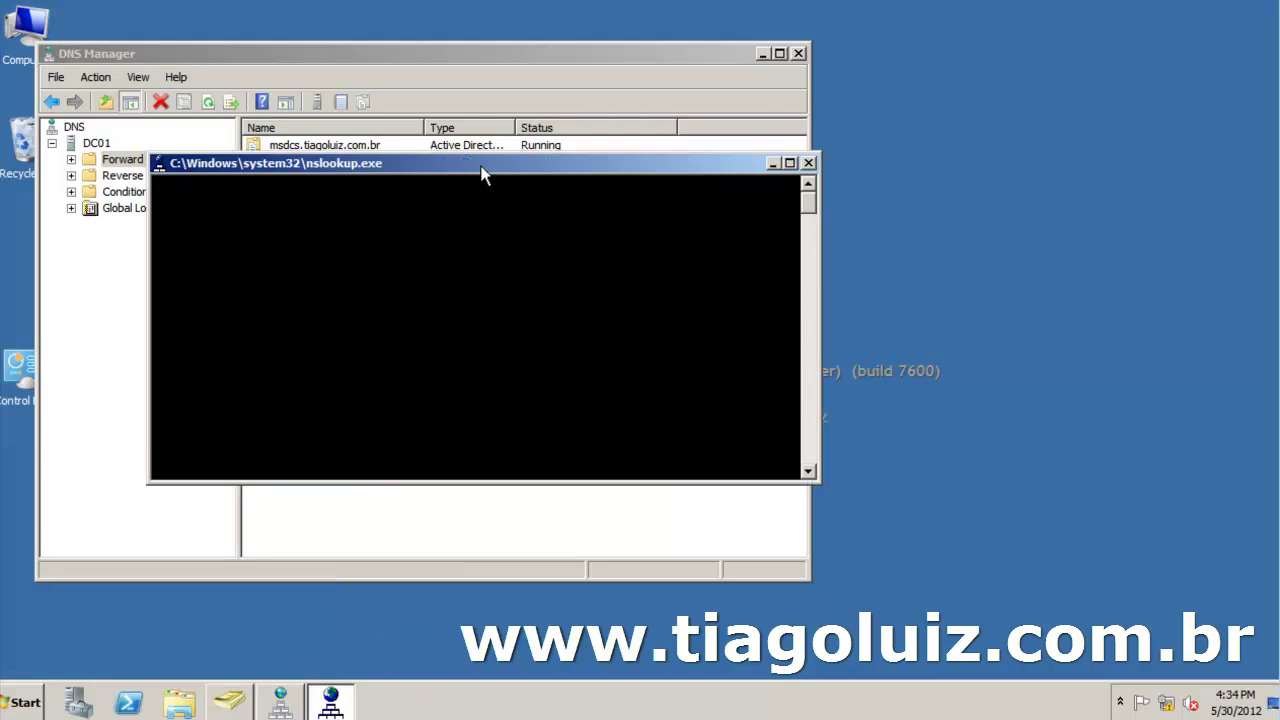
{"action": "left_click_drag", "start_coordinate": [480, 173], "coordinate": [784, 270]}
{"action": "type", "text": "tiagoluiz.com."}
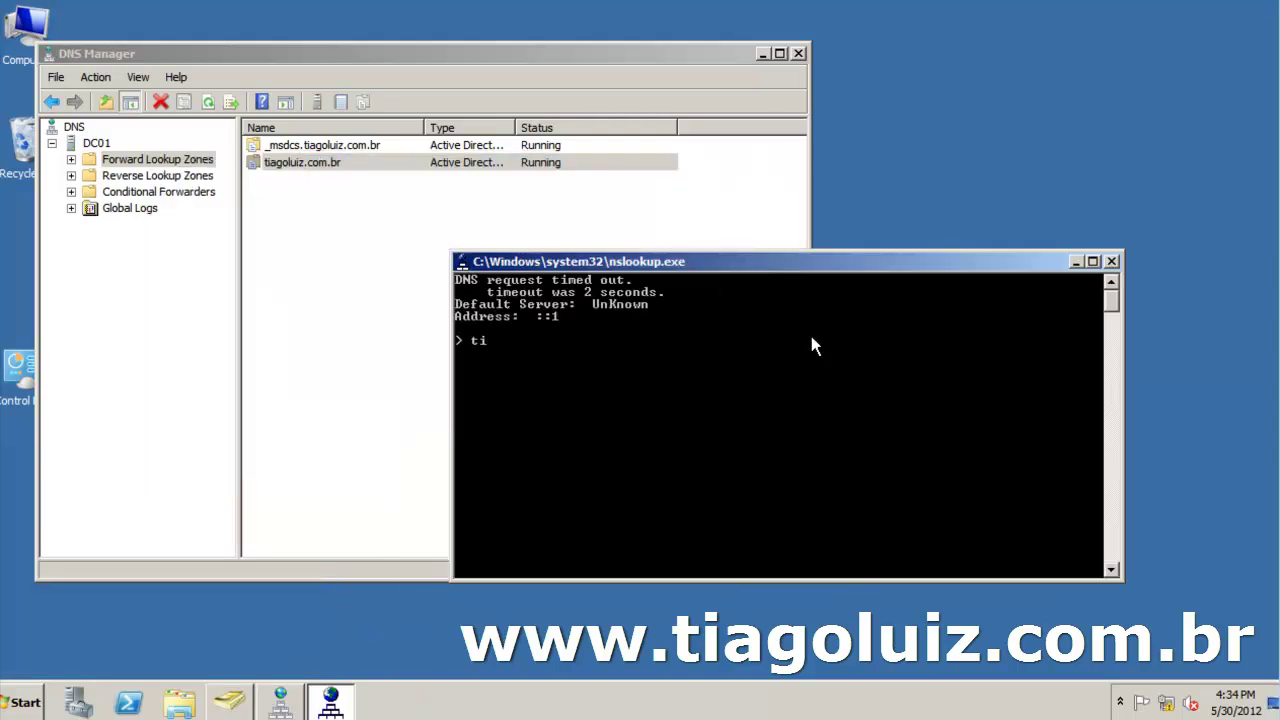
{"action": "type", "text": "br"}
Arrange DC01's DNS Manager and nslookup windows side by side and open the tiagoluiz.com.br zone's records.
{"action": "left_click_drag", "start_coordinate": [808, 266], "coordinate": [850, 336]}
{"action": "left_click_drag", "start_coordinate": [731, 57], "coordinate": [527, 56]}
{"action": "left_click_drag", "start_coordinate": [756, 335], "coordinate": [928, 361]}
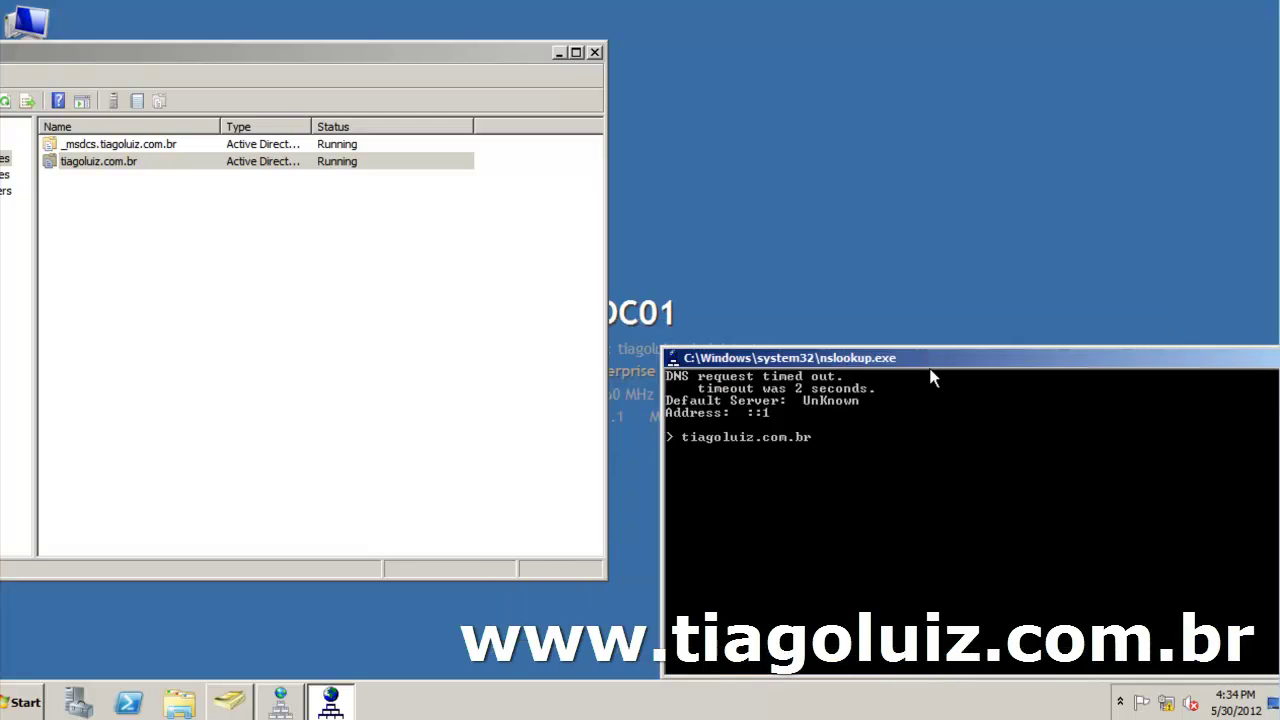
{"action": "left_click_drag", "start_coordinate": [605, 375], "coordinate": [490, 345]}
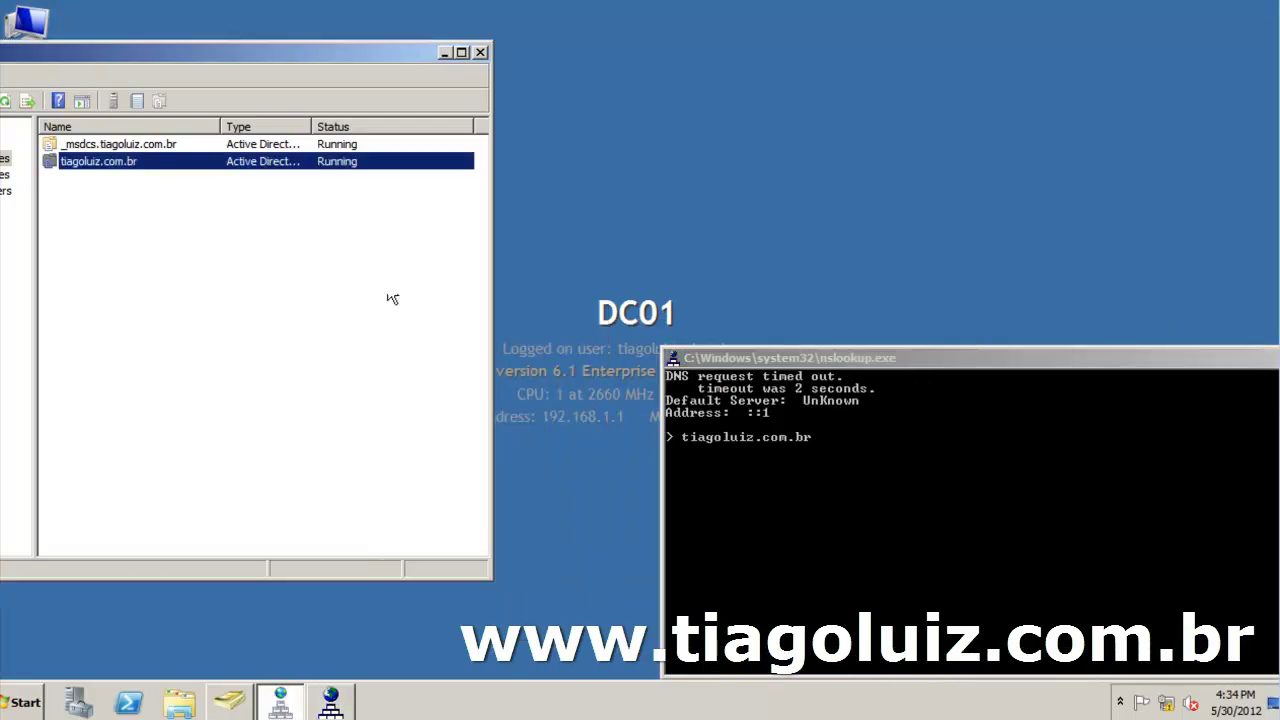
{"action": "left_click_drag", "start_coordinate": [295, 51], "coordinate": [390, 57]}
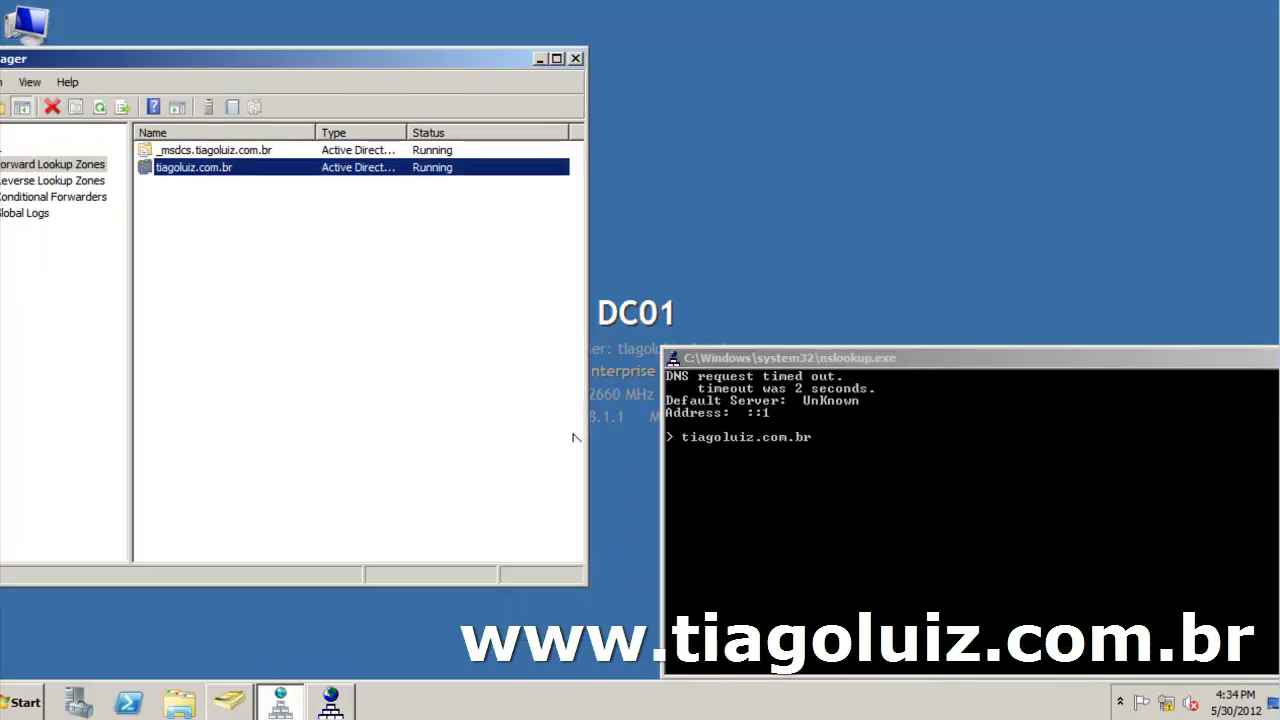
{"action": "key", "text": "Return"}
Submit the tiagoluiz.com.br query in DC01's nslookup and move its window higher on the desktop.
{"action": "left_click", "coordinate": [815, 476]}
{"action": "key", "text": "Return"}
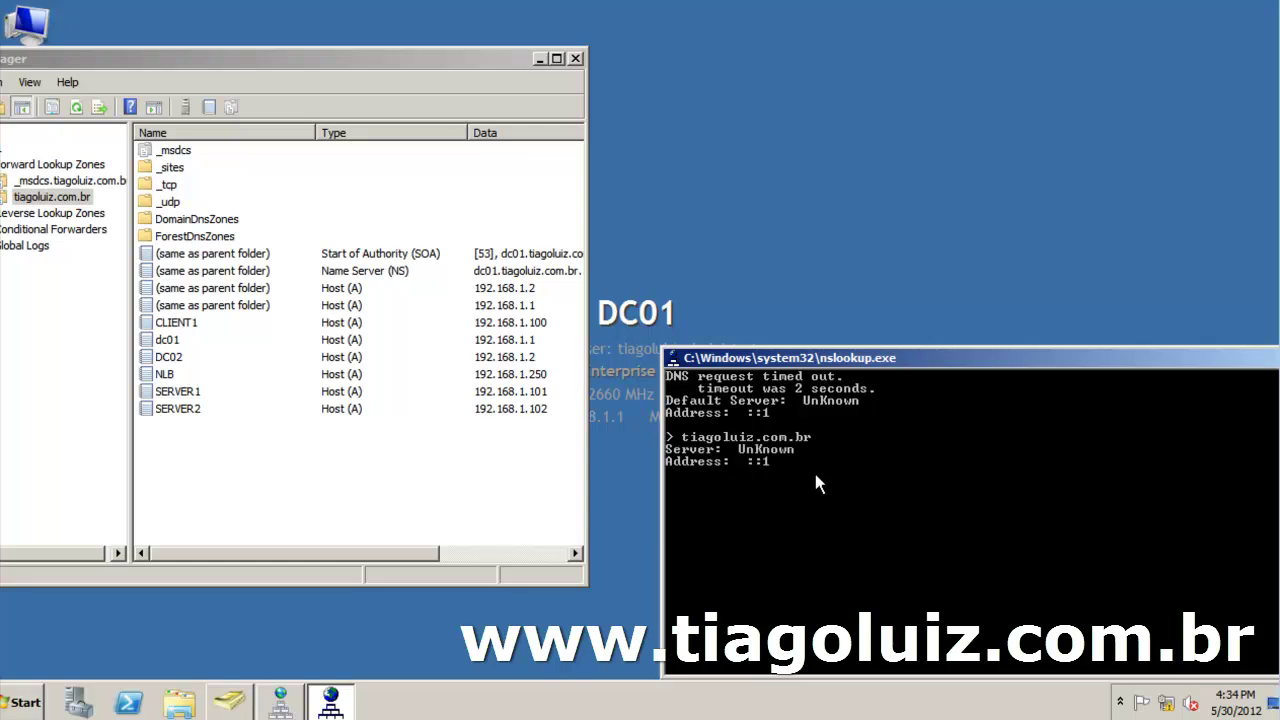
{"action": "left_click_drag", "start_coordinate": [860, 360], "coordinate": [869, 196]}
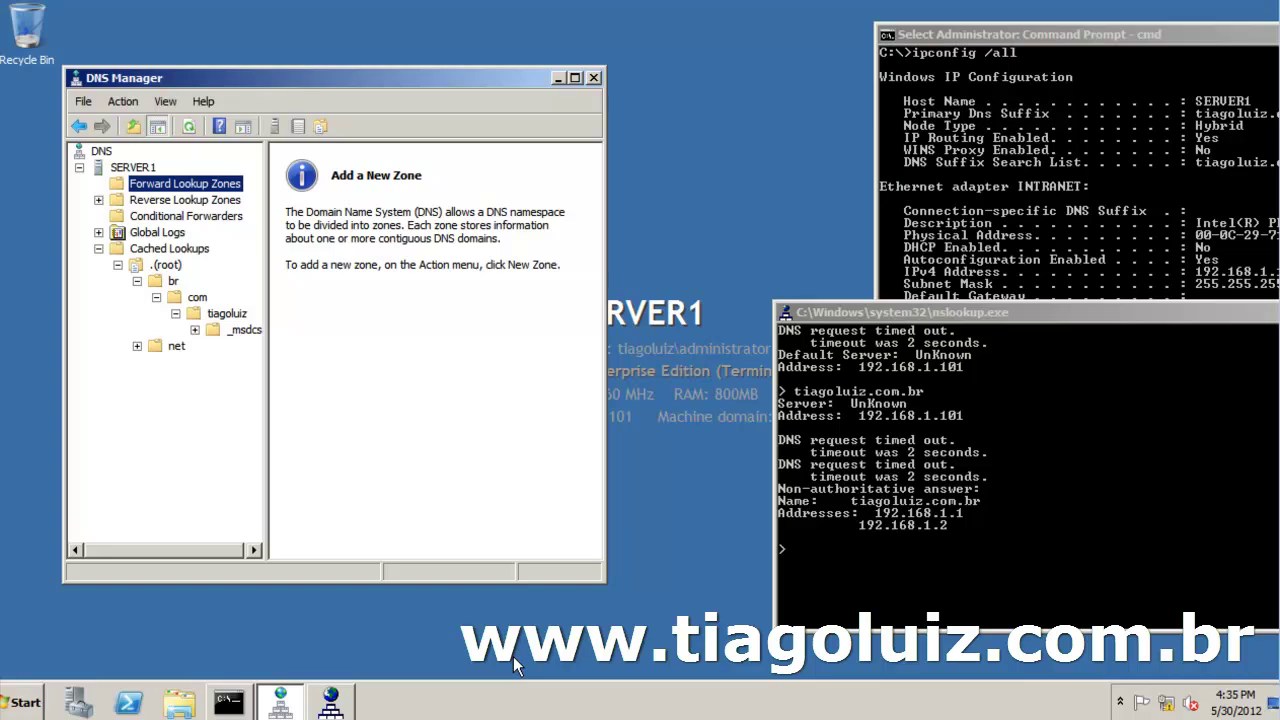
On SERVER1, bring the ipconfig output into view to check its DNS server, and select Forward Lookup Zones.
{"action": "left_click", "coordinate": [902, 285]}
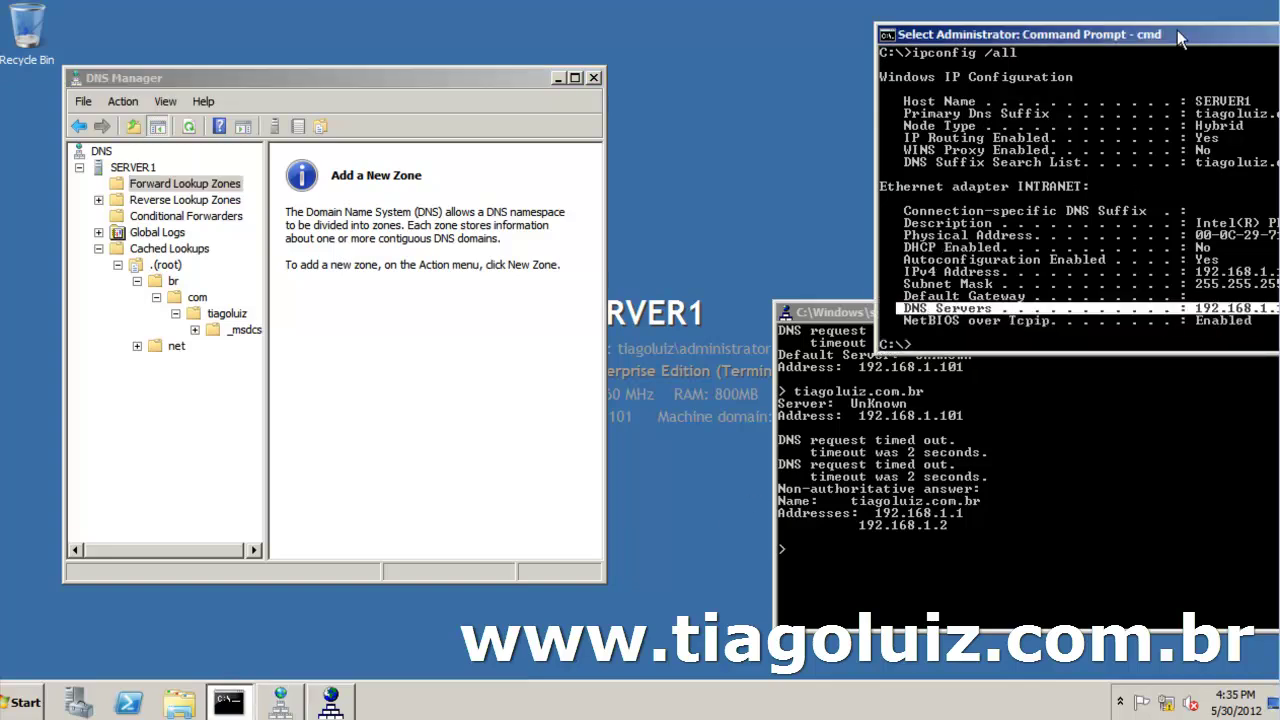
{"action": "left_click_drag", "start_coordinate": [1113, 35], "coordinate": [1016, 35]}
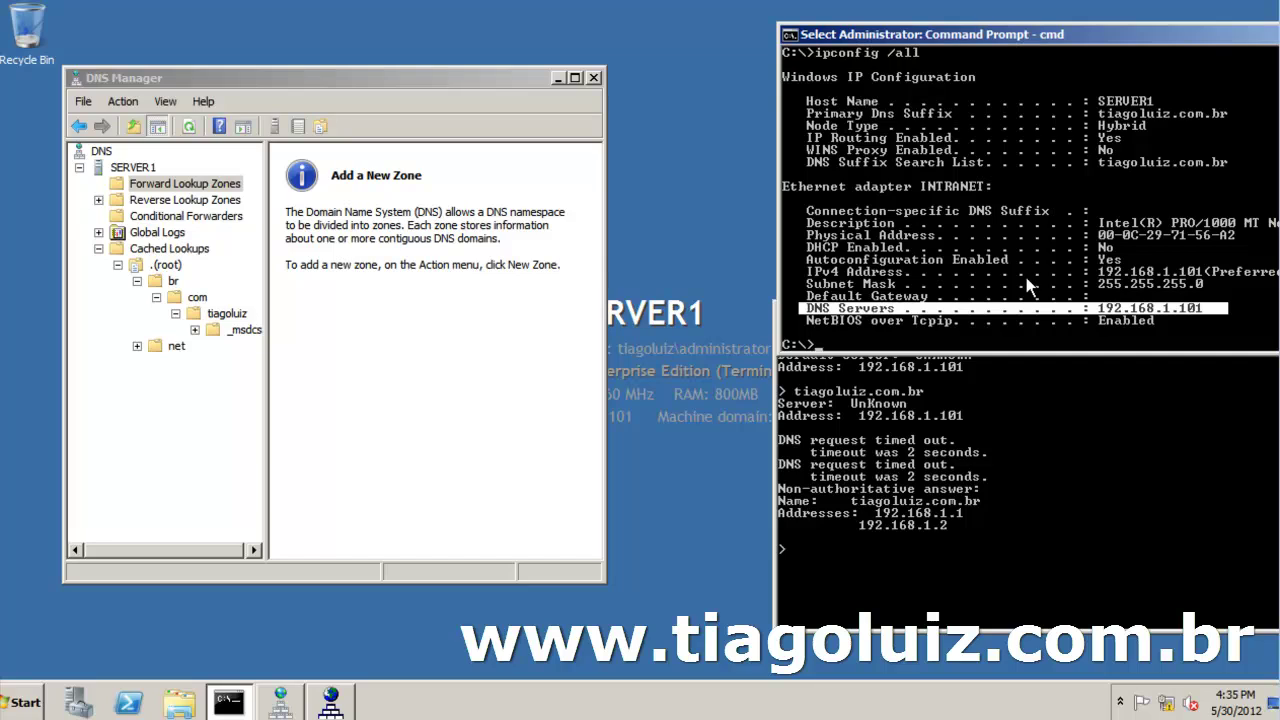
{"action": "left_click", "coordinate": [196, 187]}
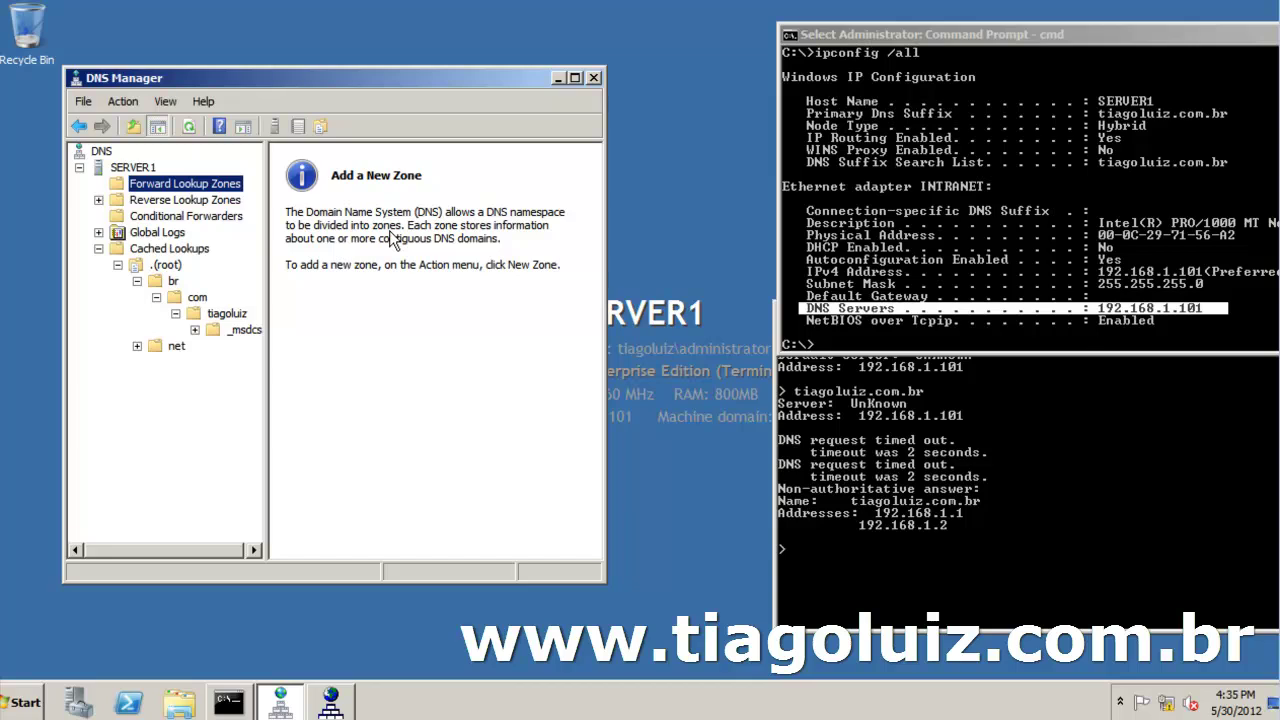
Open SERVER1's DNS properties to examine the 192.168.1.1 forwarder, moving the dialog clear of the console tree.
{"action": "right_click", "coordinate": [144, 168]}
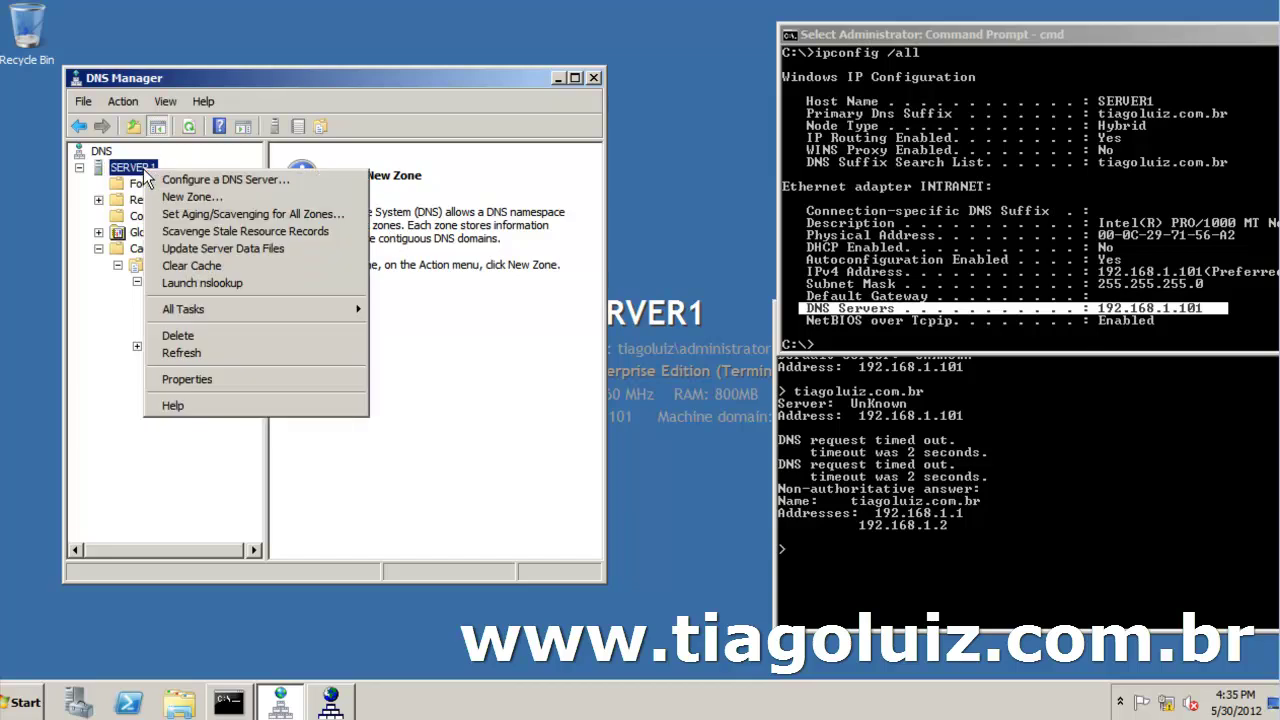
{"action": "left_click", "coordinate": [209, 380]}
{"action": "left_click", "coordinate": [194, 133]}
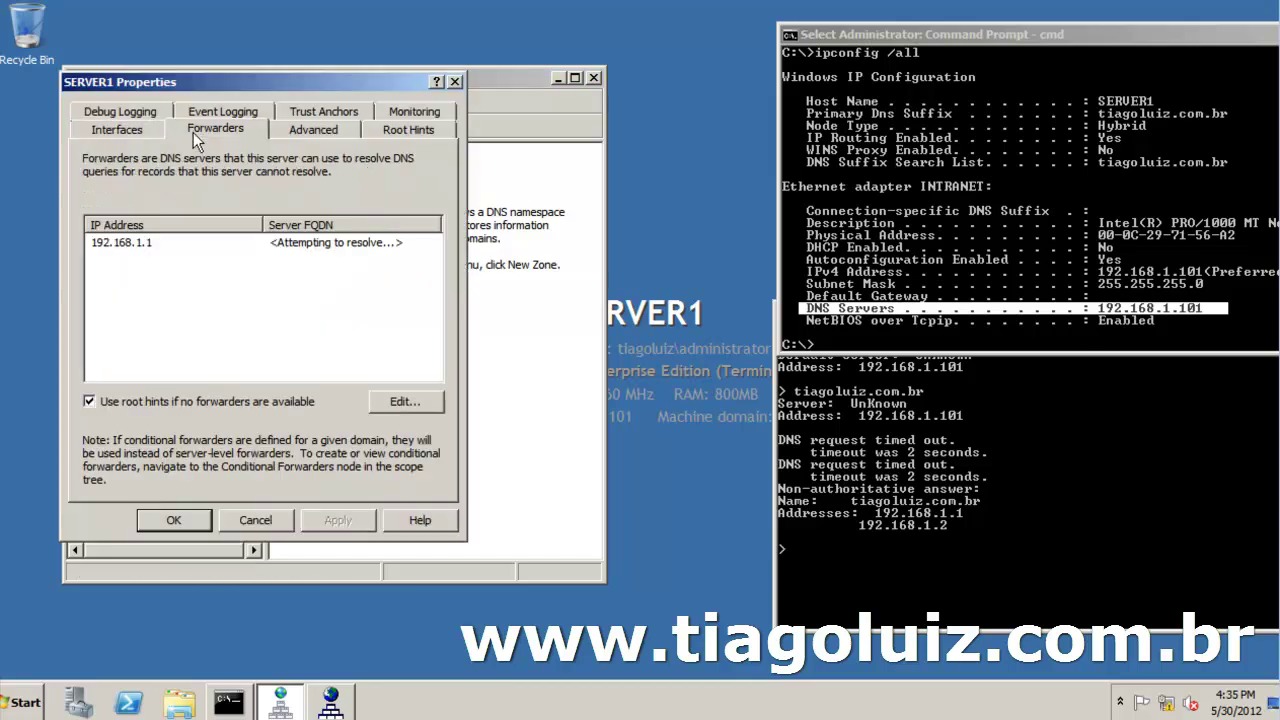
{"action": "left_click_drag", "start_coordinate": [199, 81], "coordinate": [421, 267]}
{"action": "left_click", "coordinate": [385, 428]}
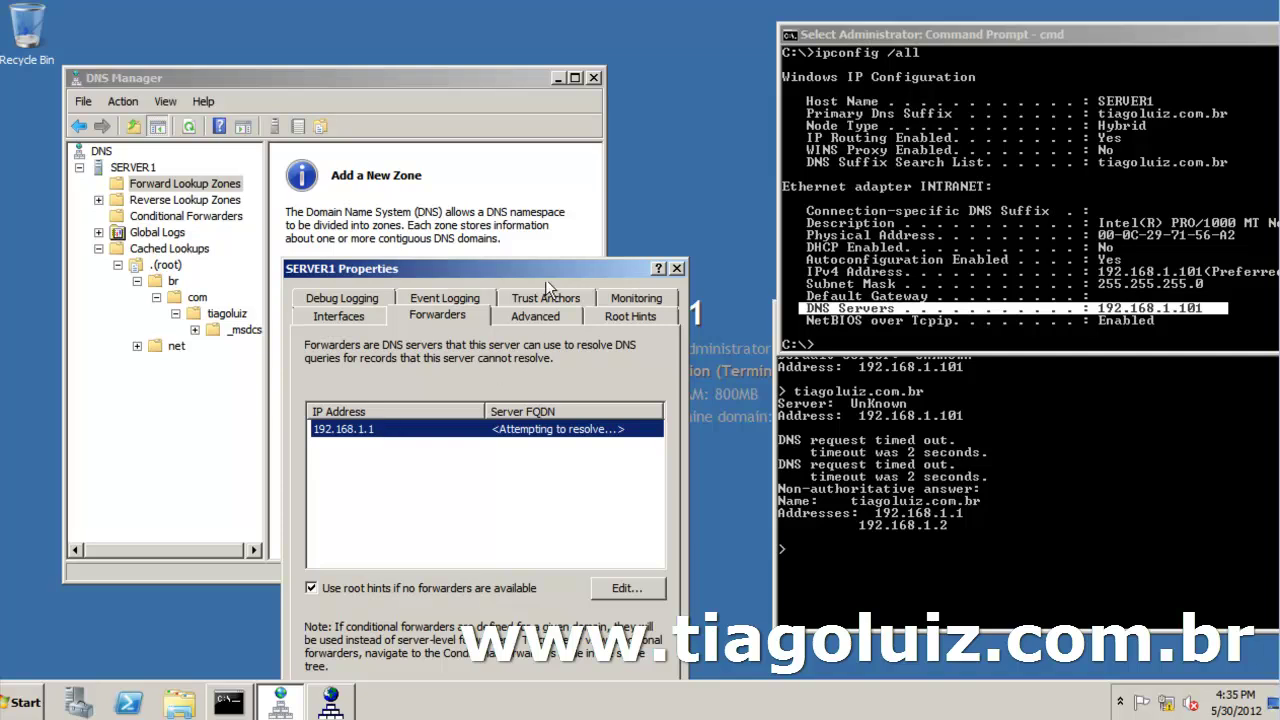
{"action": "left_click_drag", "start_coordinate": [548, 271], "coordinate": [446, 345]}
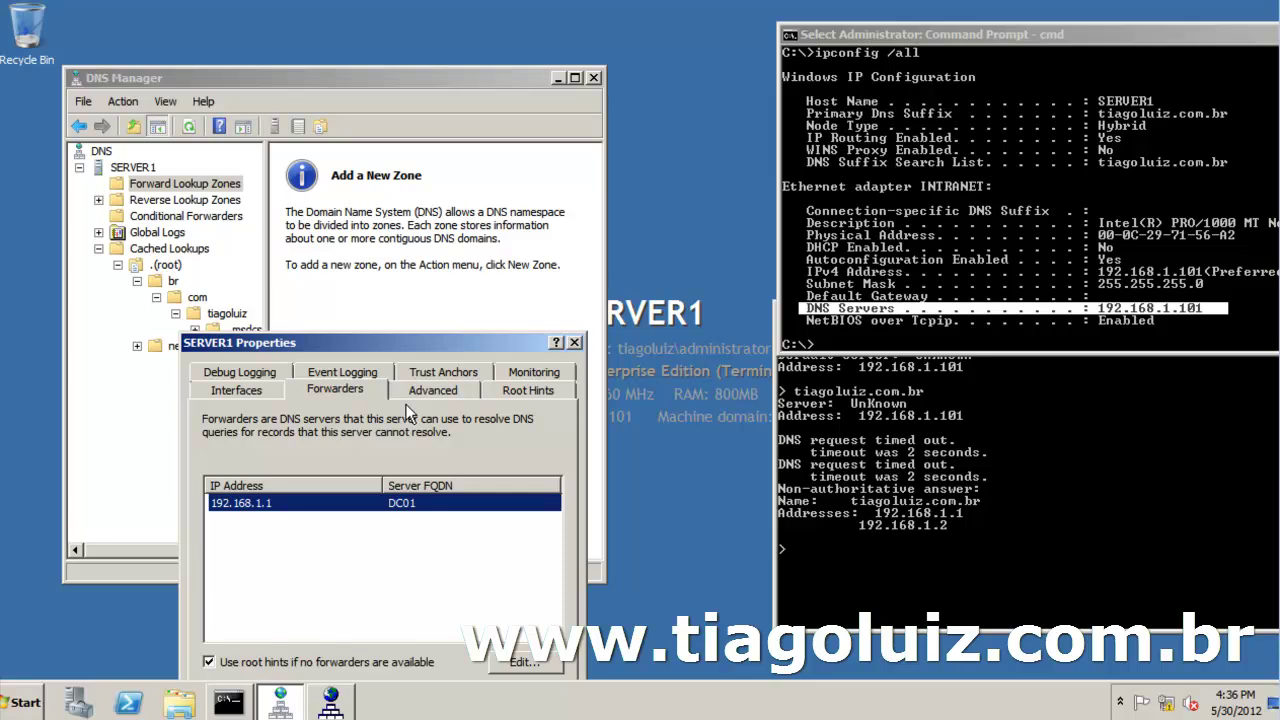
{"action": "left_click_drag", "start_coordinate": [427, 351], "coordinate": [593, 252]}
Browse Cached Lookups through .(root), br and com to tiagoluiz and dc01, and bring SERVER1's forwarders dialog back into view.
{"action": "left_click", "coordinate": [164, 266]}
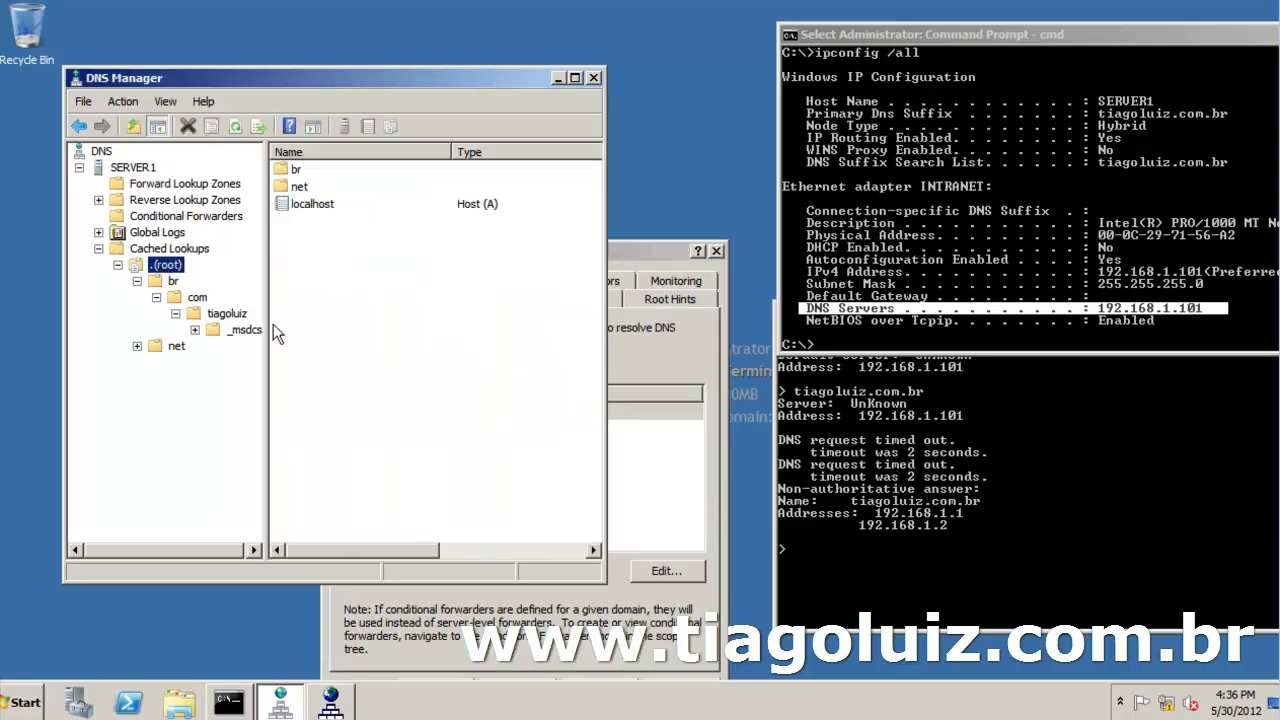
{"action": "left_click", "coordinate": [137, 281]}
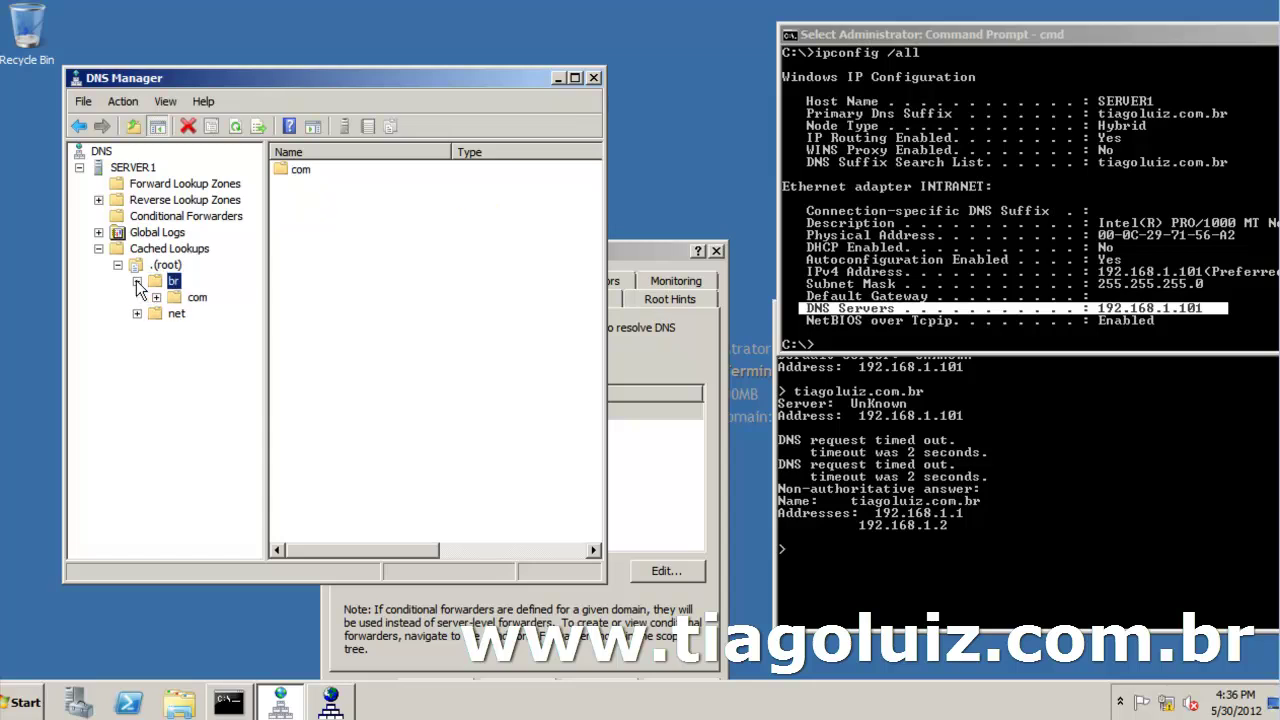
{"action": "left_click", "coordinate": [156, 297]}
{"action": "left_click", "coordinate": [175, 313]}
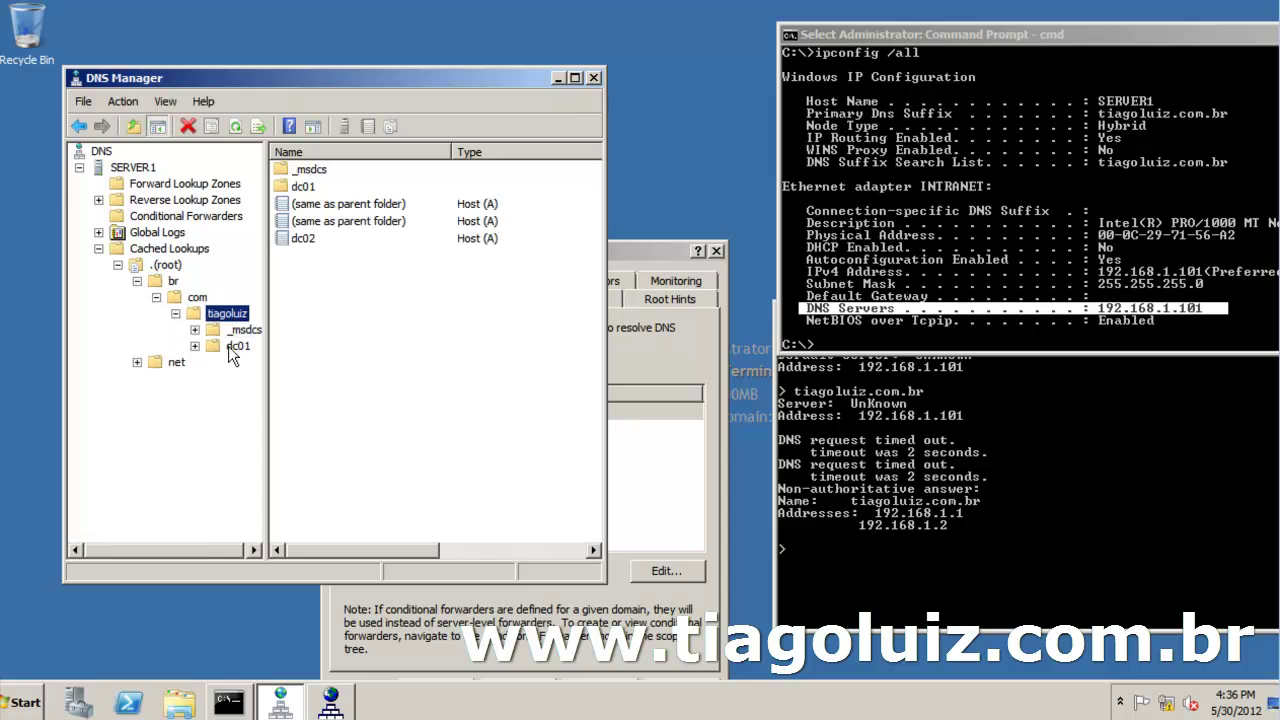
{"action": "left_click", "coordinate": [229, 346]}
{"action": "left_click", "coordinate": [235, 317]}
{"action": "left_click", "coordinate": [659, 354]}
{"action": "left_click_drag", "start_coordinate": [604, 258], "coordinate": [746, 121]}
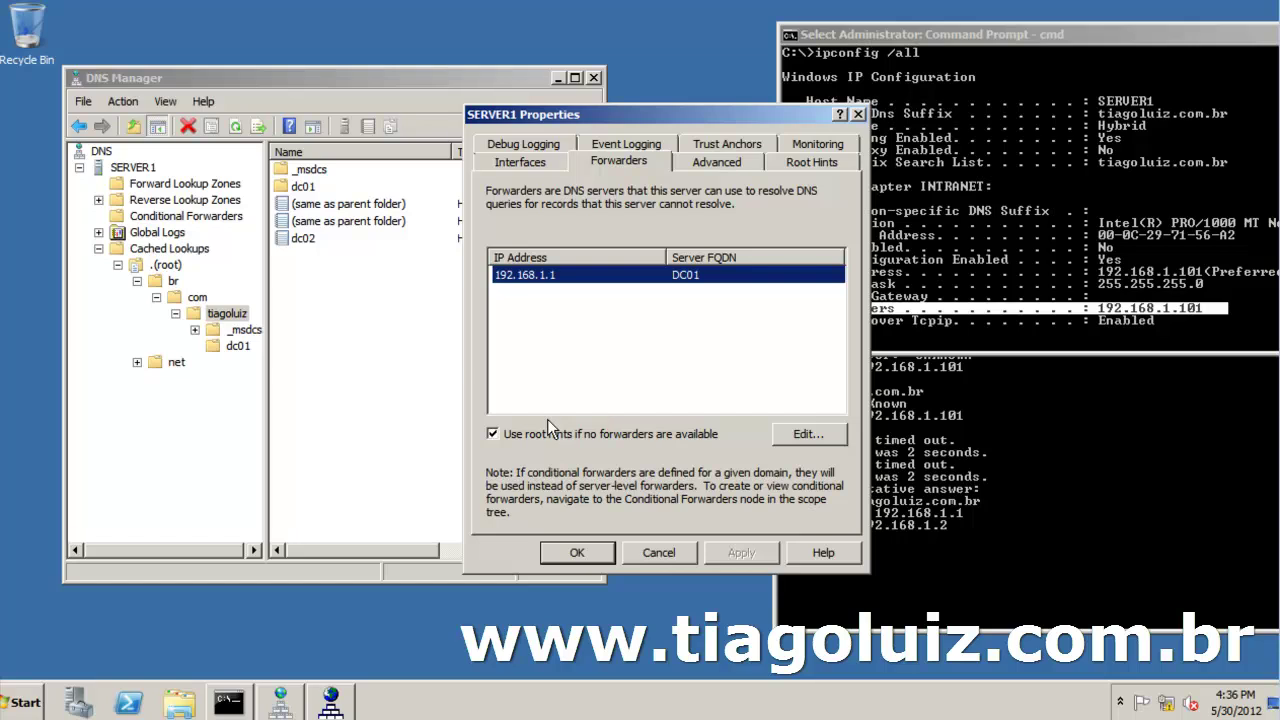